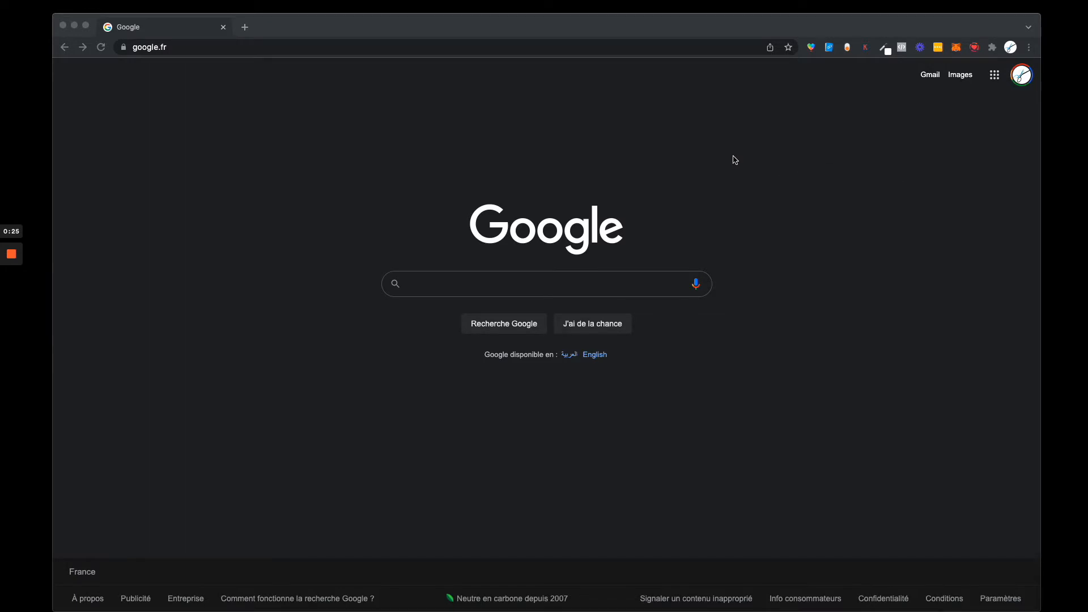
# Open edit.new in the browser to create a new VEED video project
pyautogui.click(164, 48)
pyautogui.write('edit')
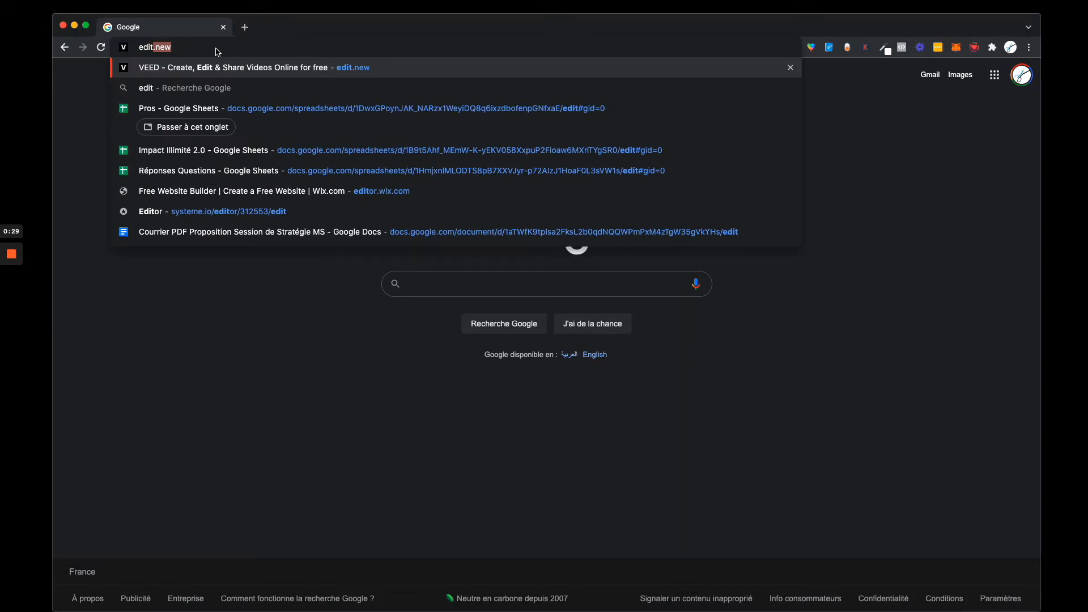
pyautogui.press('Return')
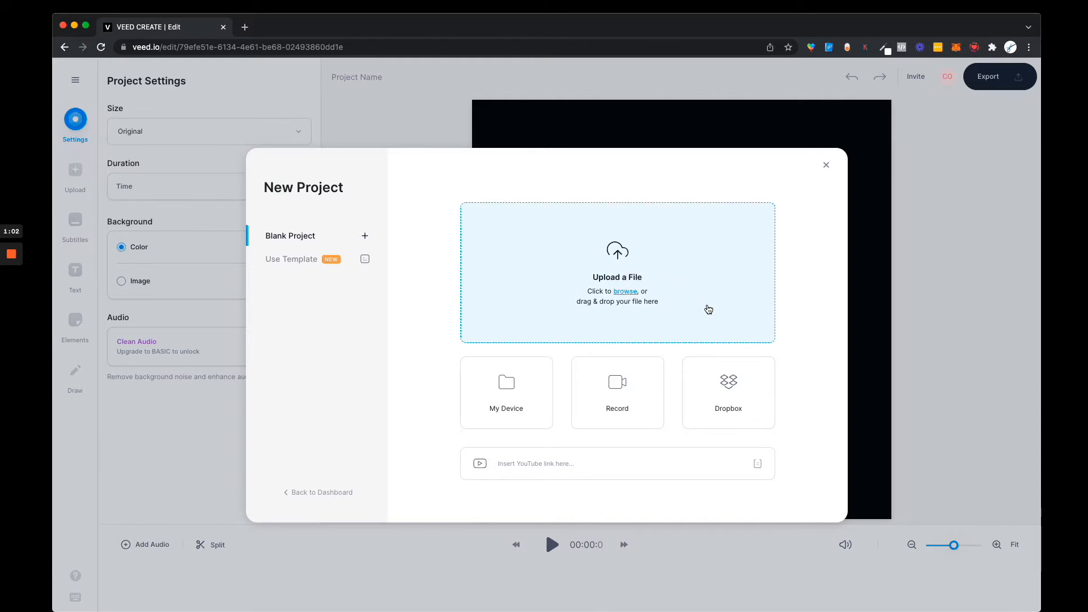
# Browse the desktop files for the project's video and preview 2022-01-31 09.48.10.mp4
pyautogui.click(541, 207)
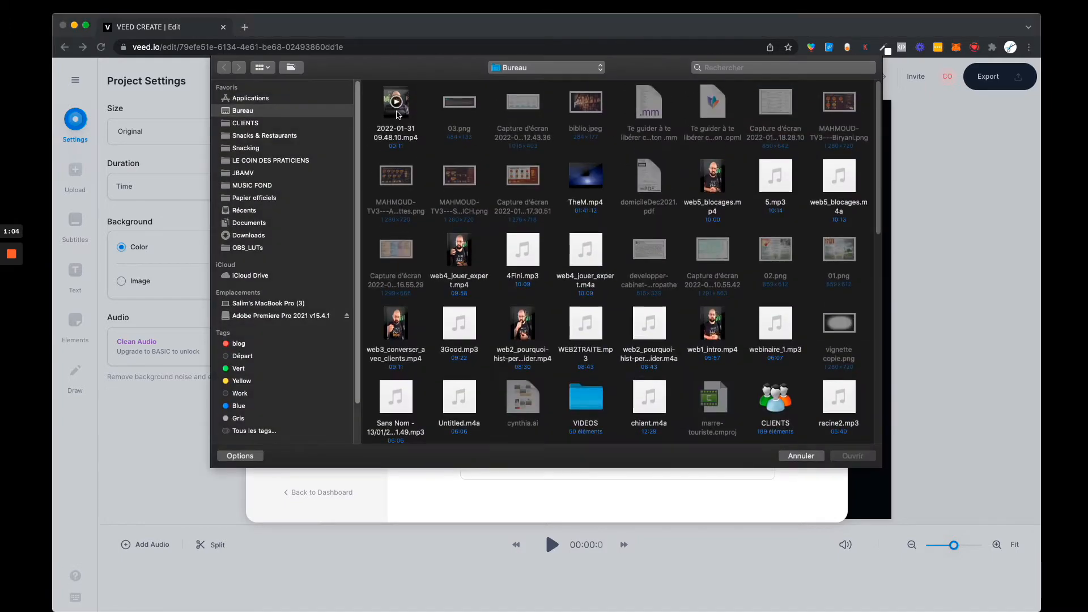
pyautogui.click(397, 108)
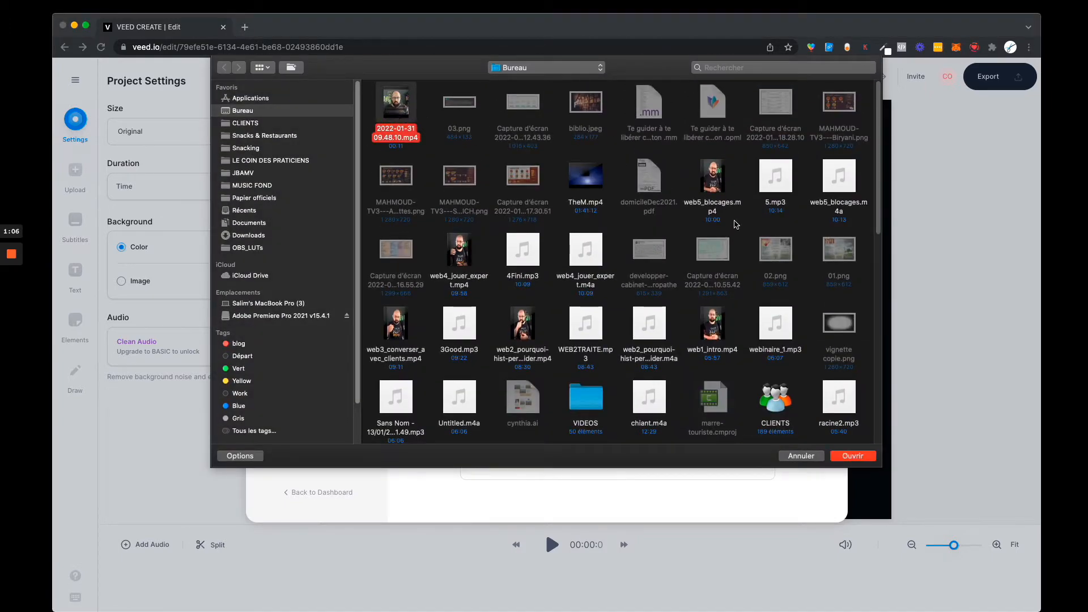
pyautogui.press('space')
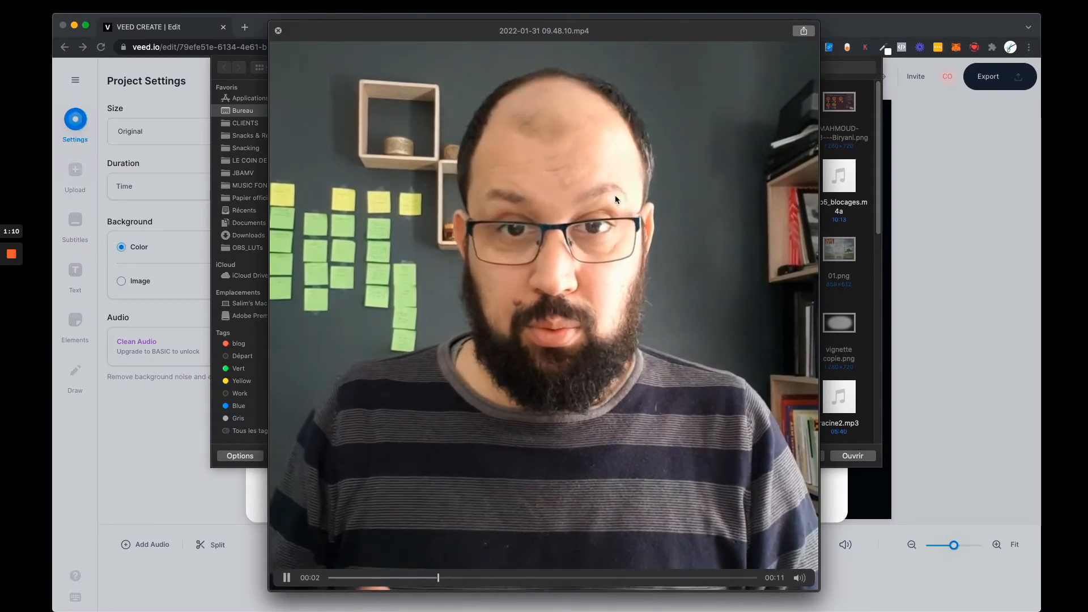
pyautogui.press('space')
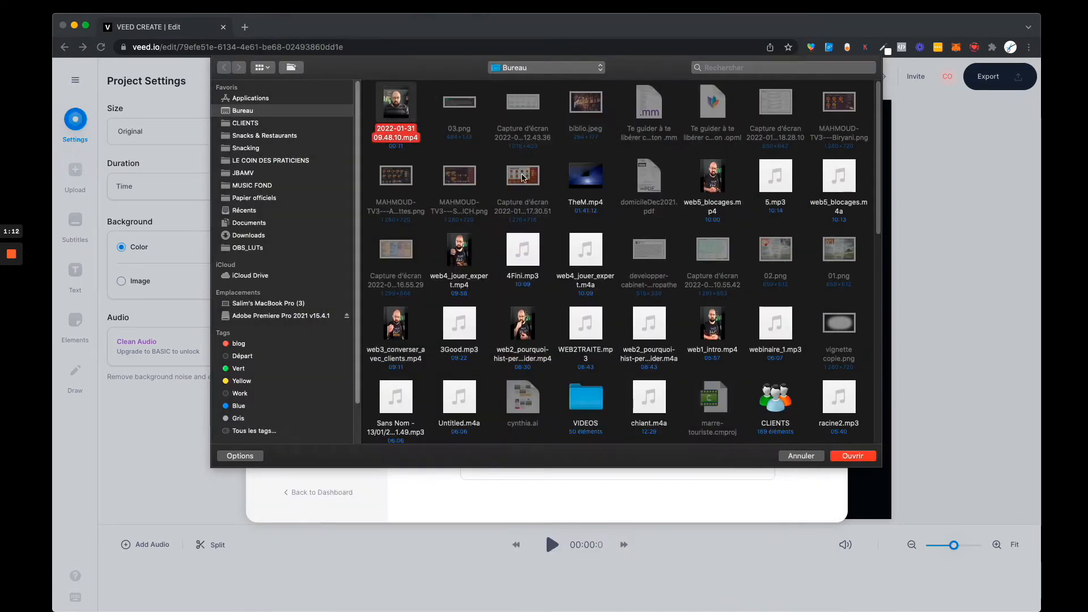
pyautogui.click(853, 457)
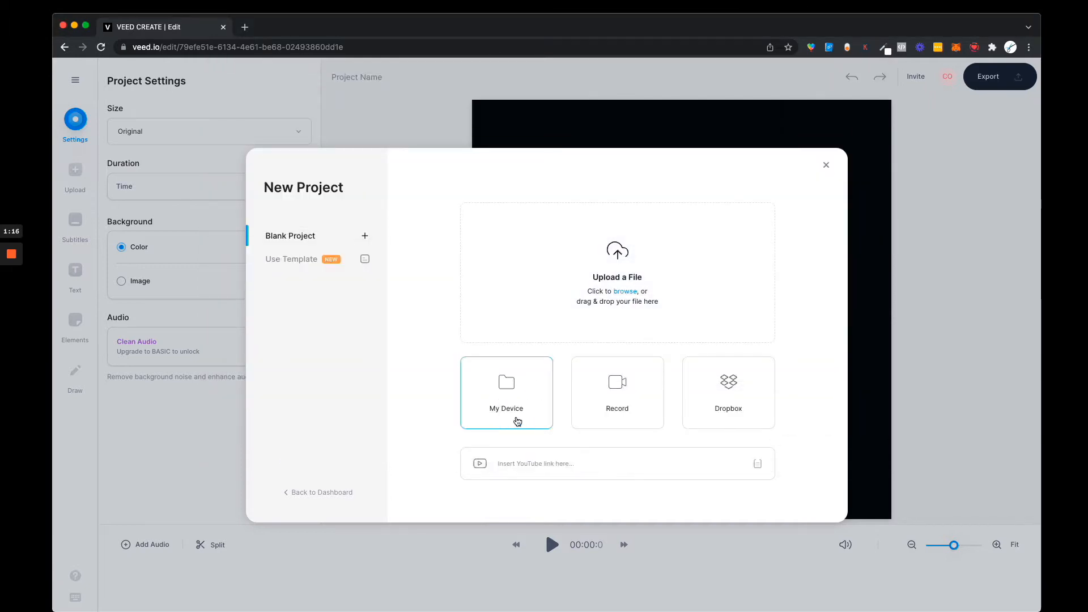
pyautogui.click(480, 400)
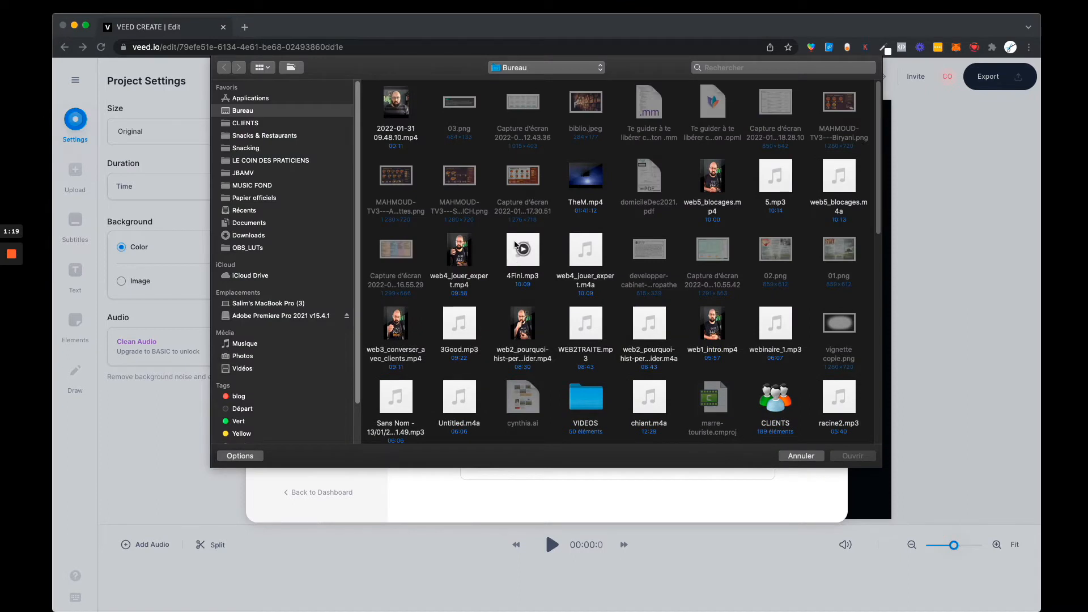
pyautogui.doubleClick(515, 245)
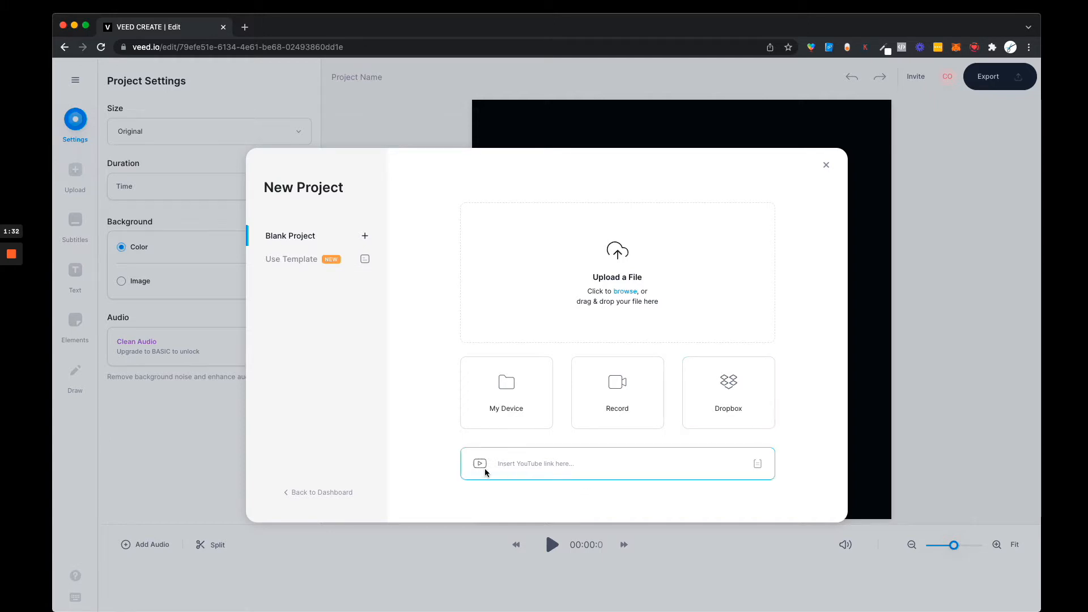
pyautogui.click(620, 463)
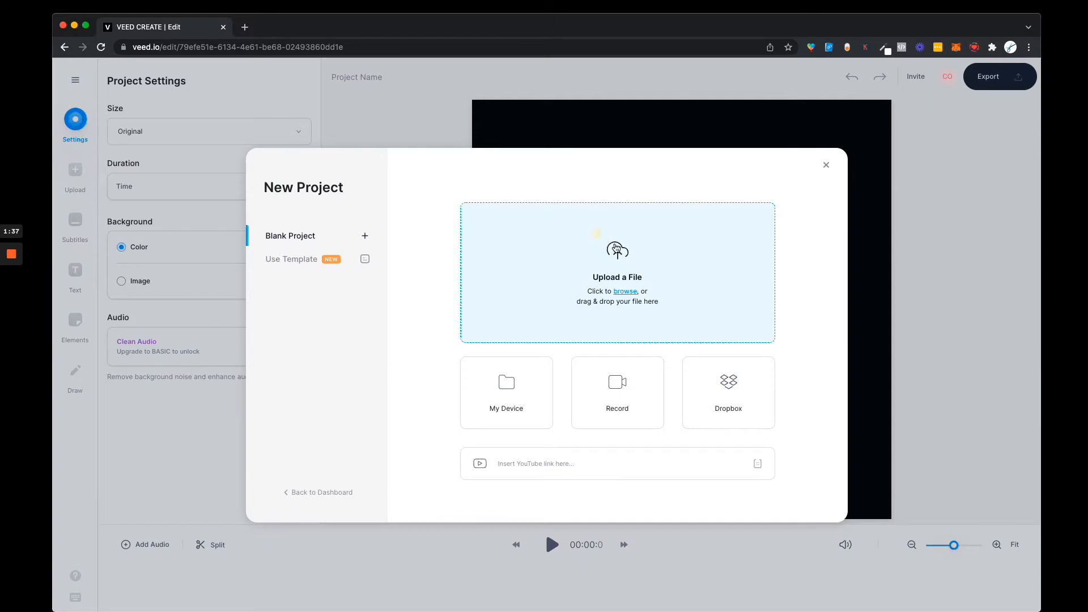
# Upload 2022-01-31 09.48.10.mp4 from the desktop into the new project and enlarge the timeline area
pyautogui.click(617, 250)
pyautogui.click(395, 108)
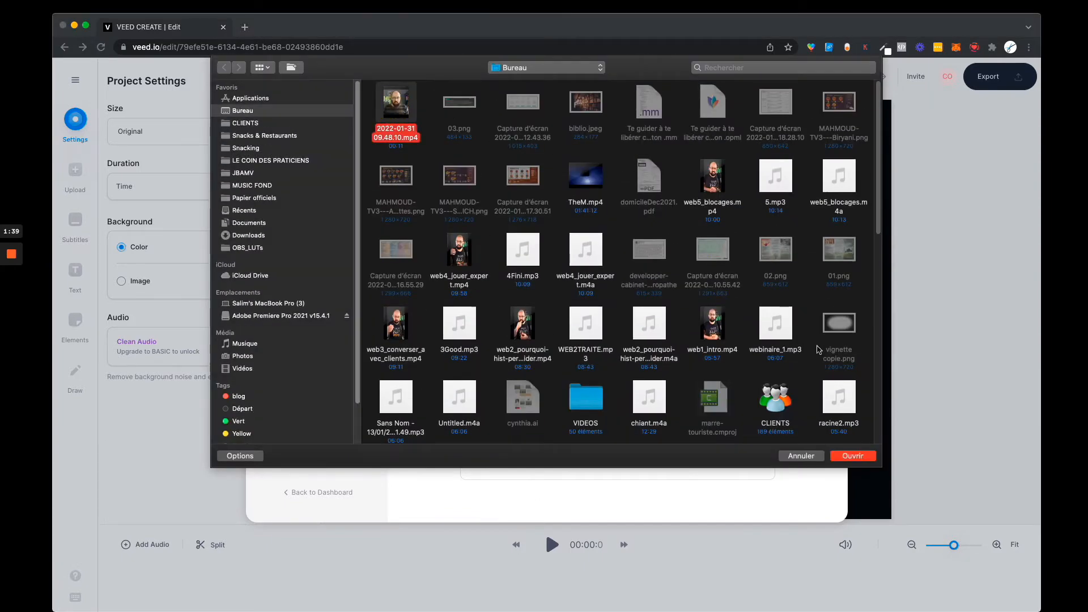
pyautogui.click(852, 456)
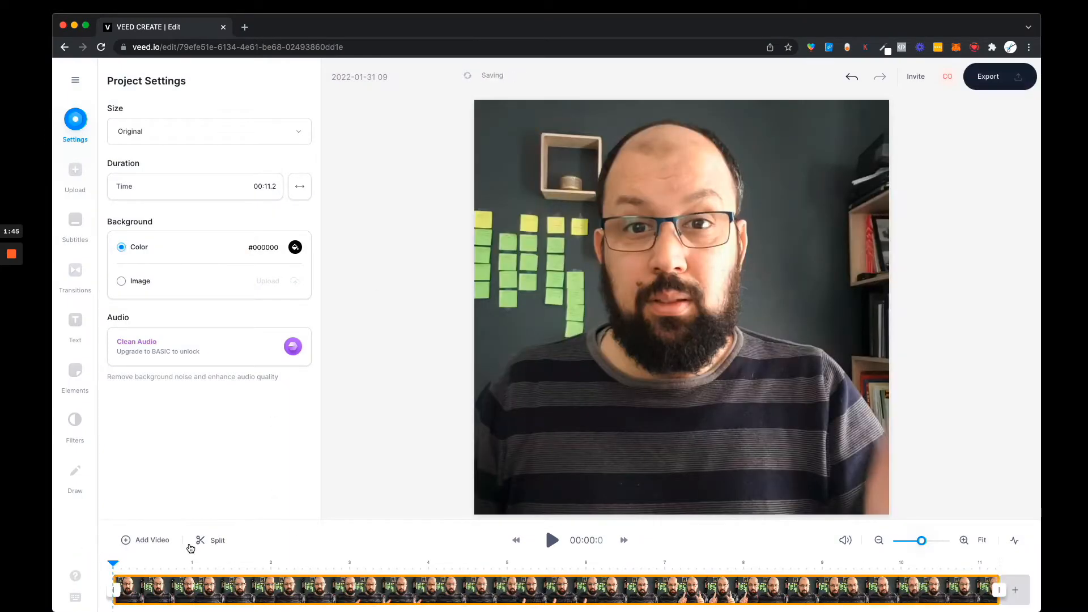
pyautogui.moveTo(316, 520); pyautogui.dragTo(321, 477)
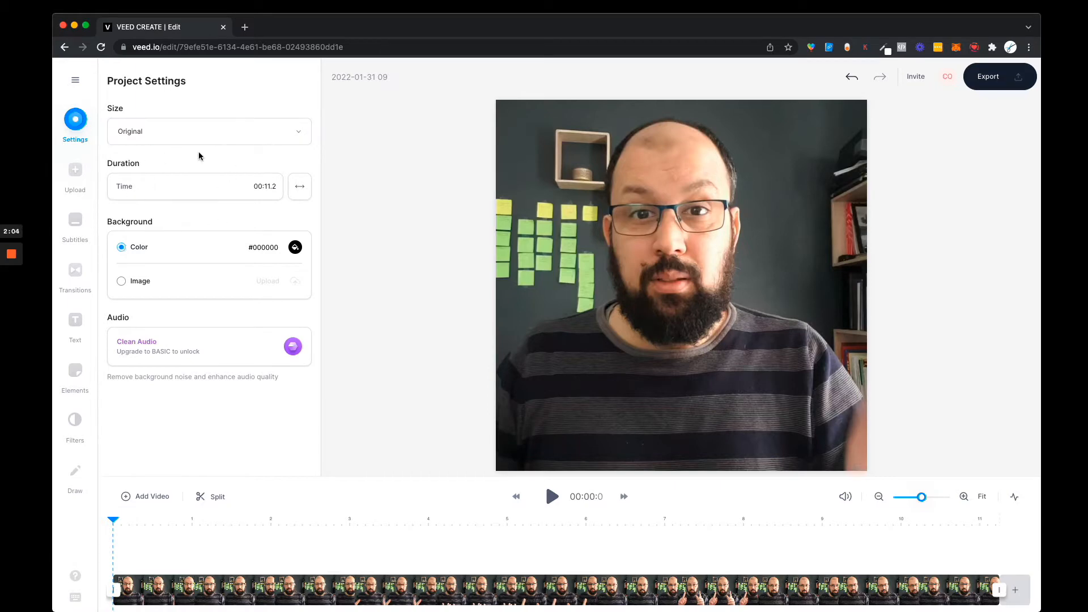
# Try the project at the YouTube 16:9 and Twitter & Facebook Portrait 4:5 sizes
pyautogui.click(192, 133)
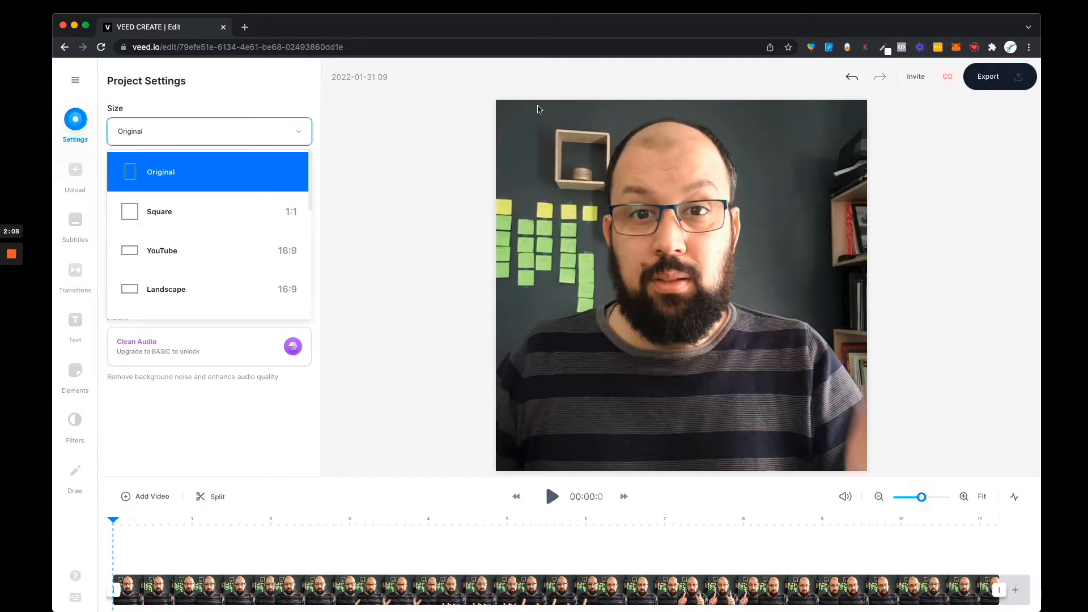
pyautogui.click(236, 266)
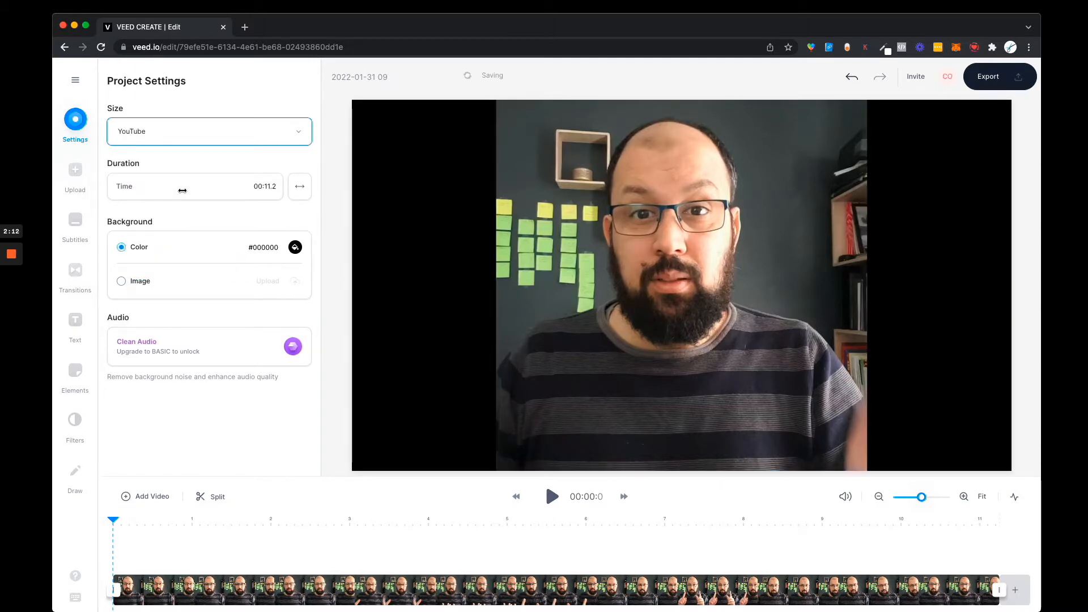
pyautogui.click(179, 131)
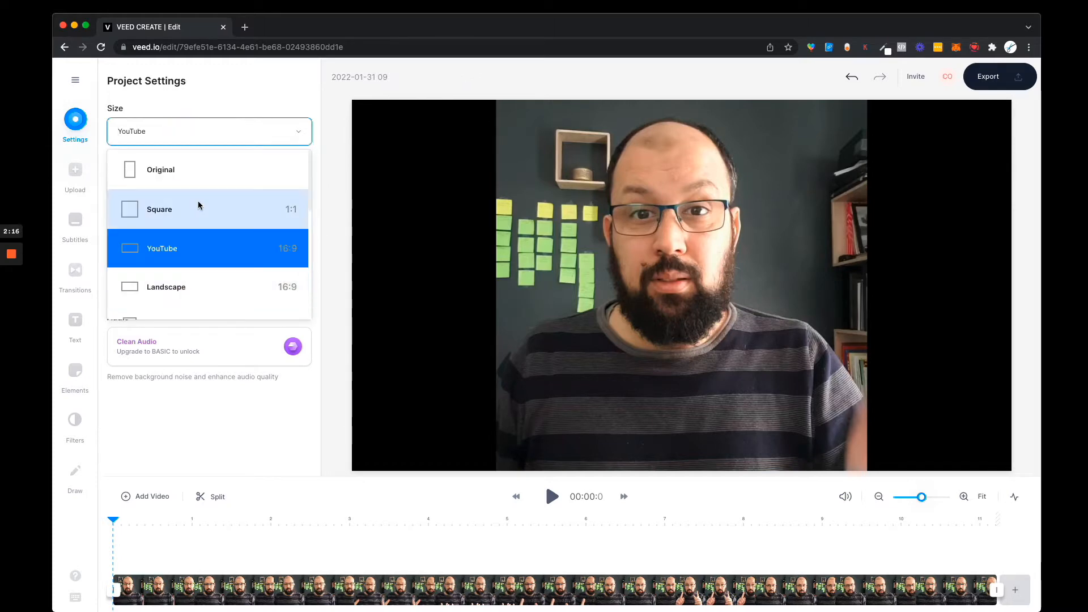
pyautogui.scroll(-1, 212, 284)
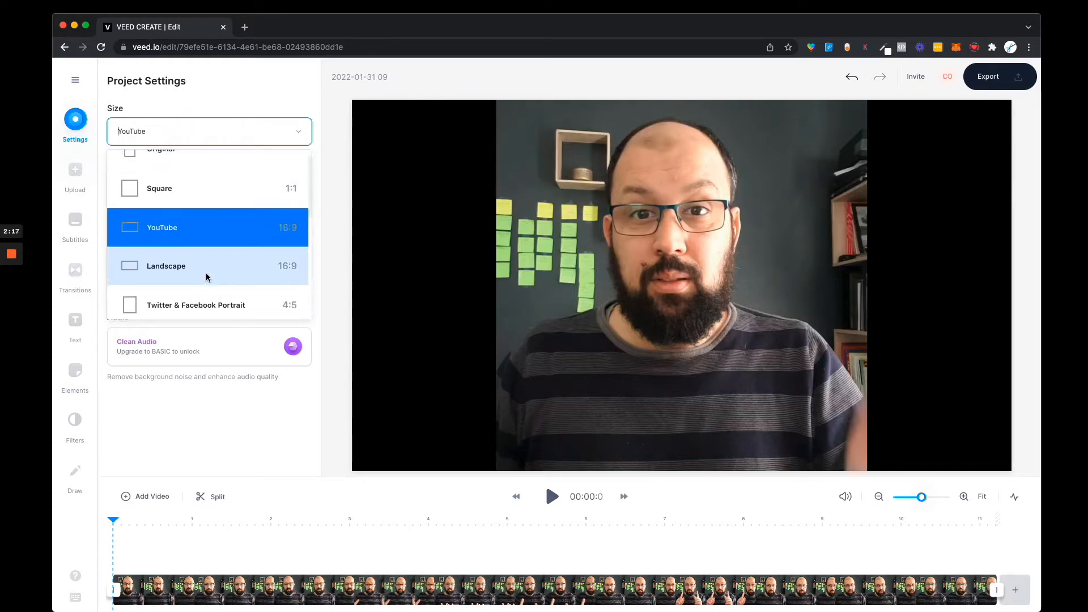
pyautogui.click(216, 308)
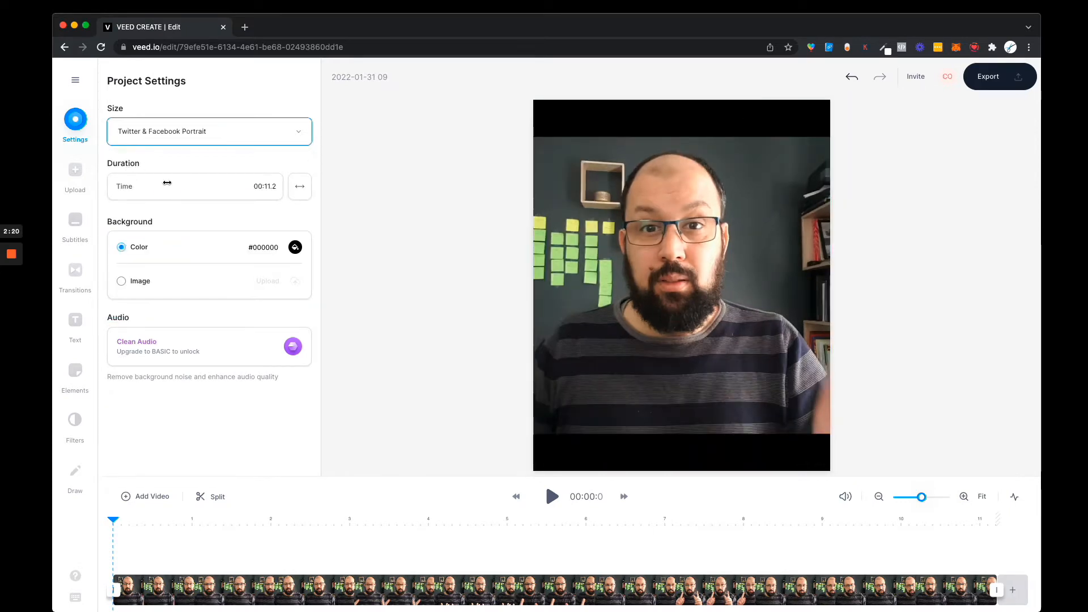
# Set the project size to Square 1:1 and check the other size options
pyautogui.click(202, 134)
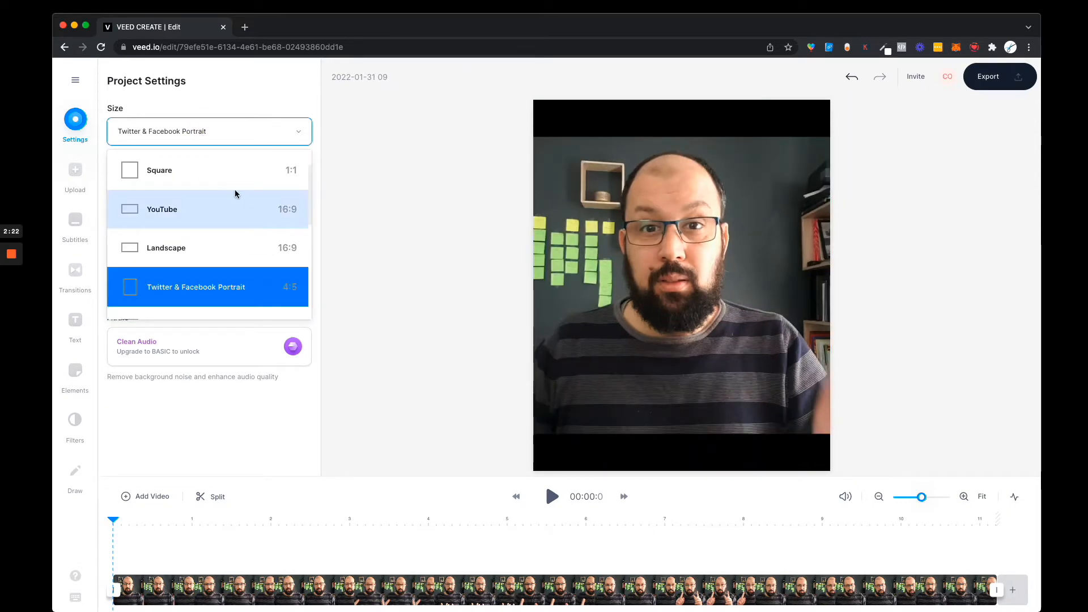
pyautogui.click(205, 176)
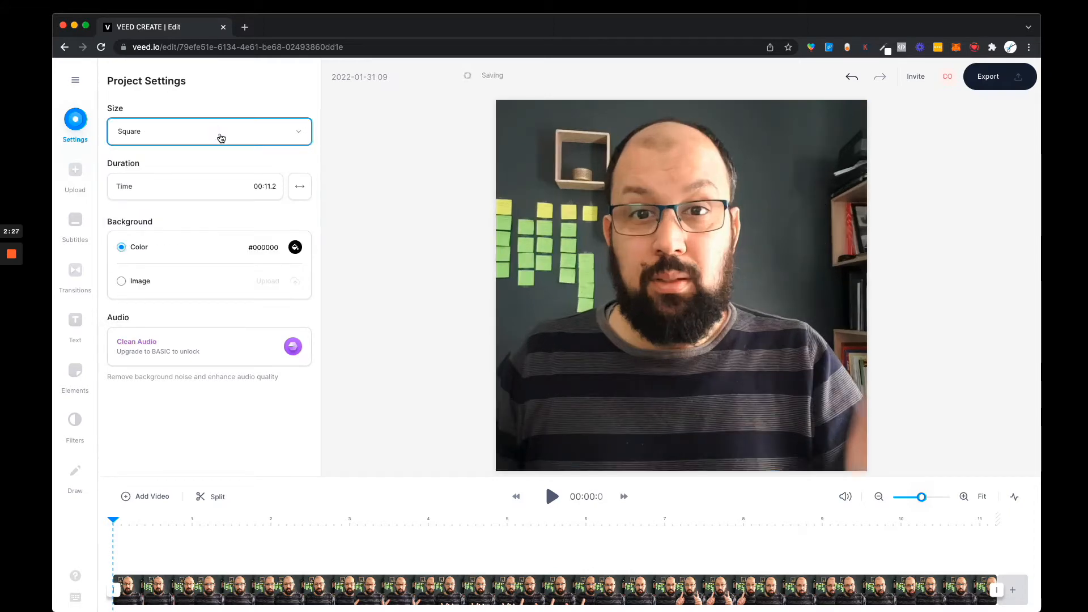
pyautogui.click(221, 136)
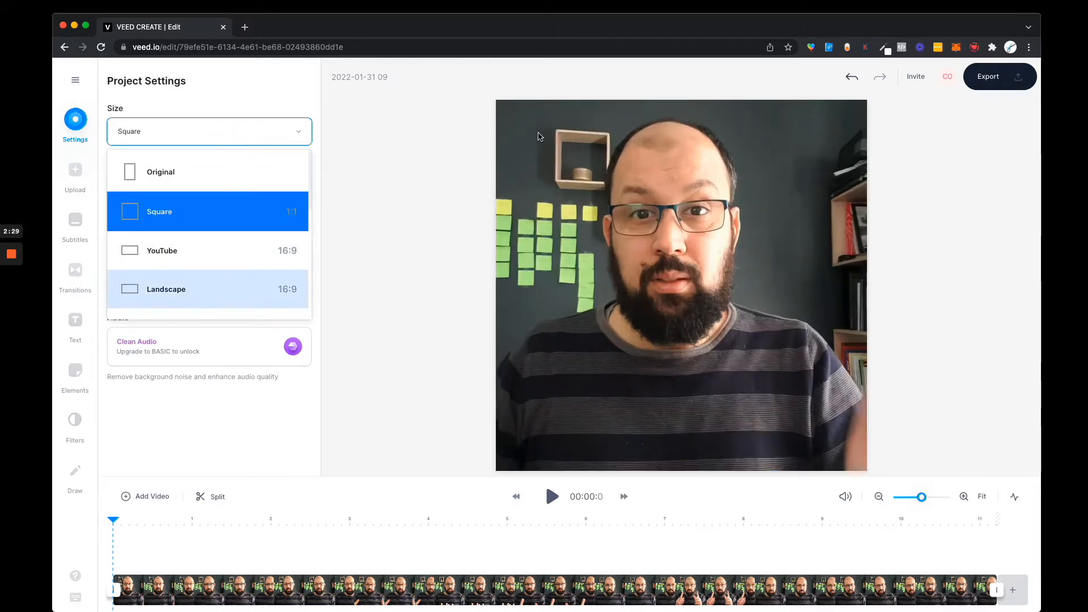
pyautogui.click(372, 232)
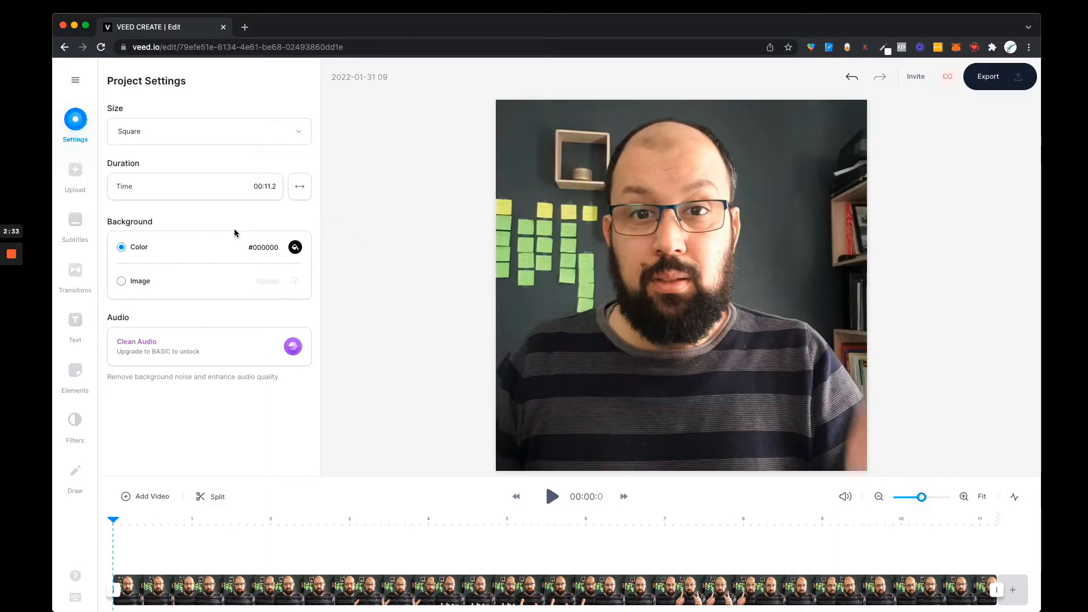
# Set the project size to YouTube 16:9 and color the background dark teal, #243E43
pyautogui.click(150, 144)
pyautogui.click(211, 254)
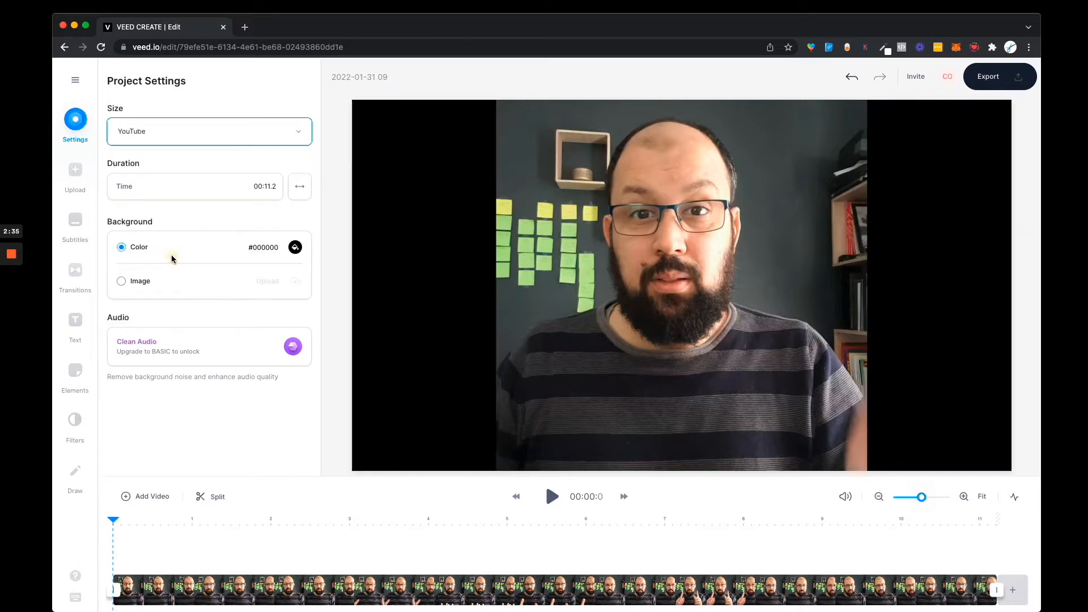
pyautogui.click(295, 247)
pyautogui.click(201, 261)
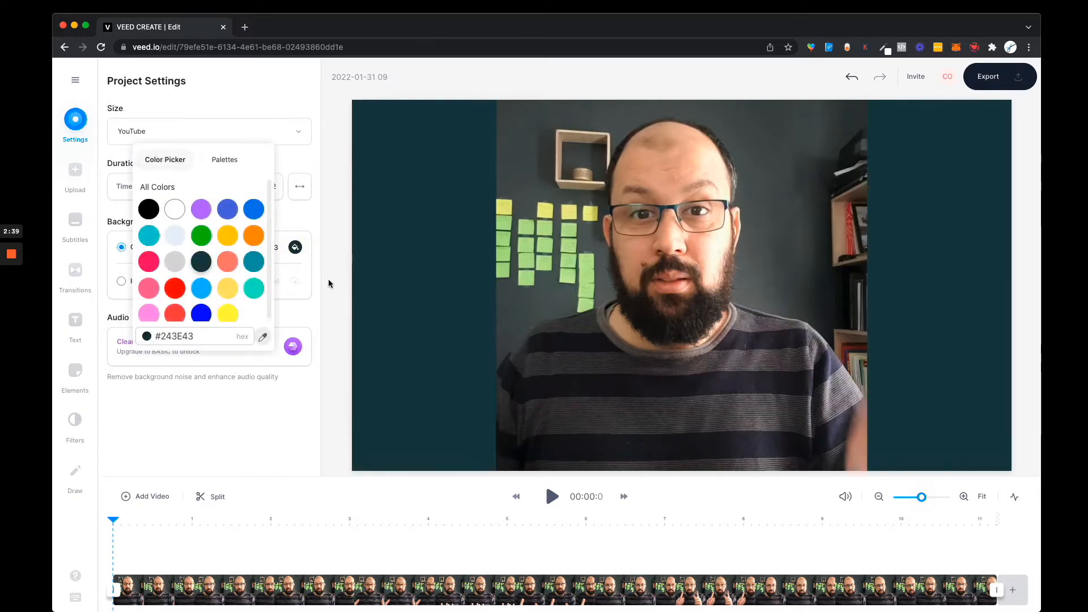
pyautogui.click(365, 260)
# Switch the background type to Image and try the Original size before setting the project to Square 1:1
pyautogui.click(143, 286)
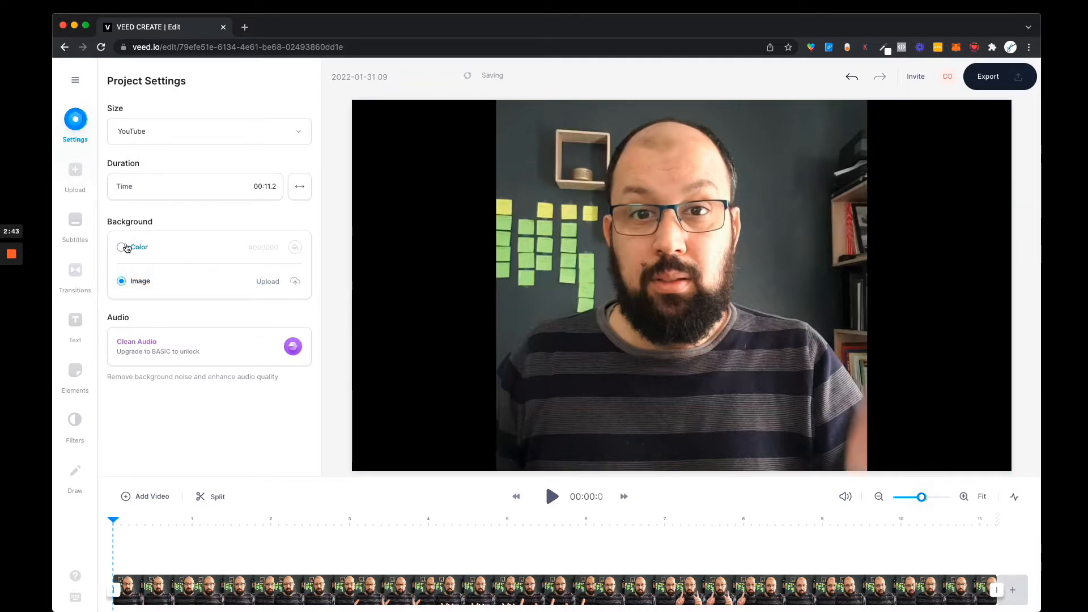
pyautogui.click(205, 140)
pyautogui.click(216, 138)
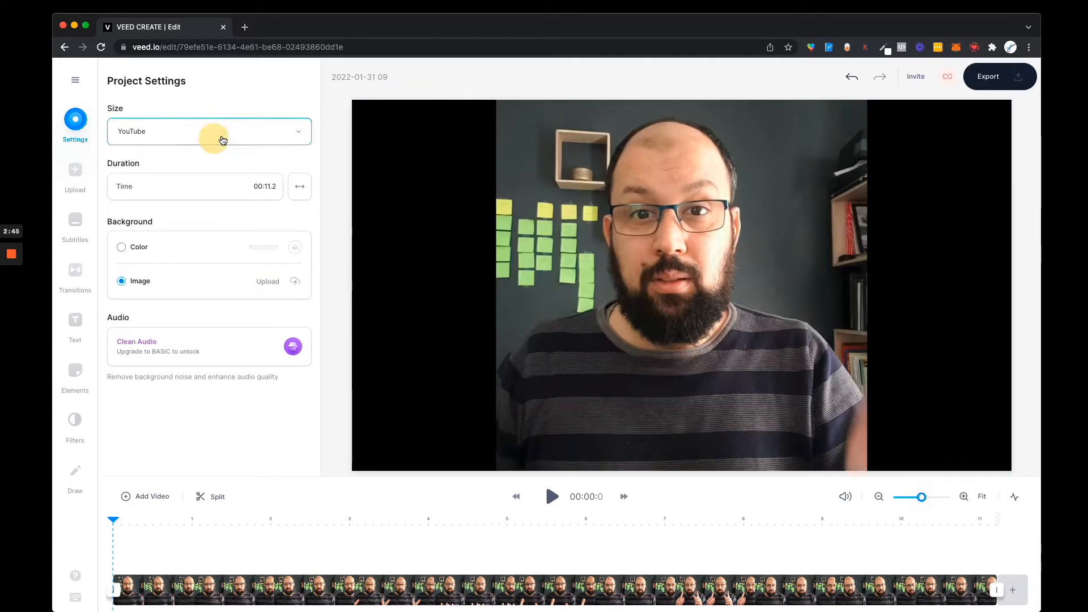
pyautogui.click(226, 136)
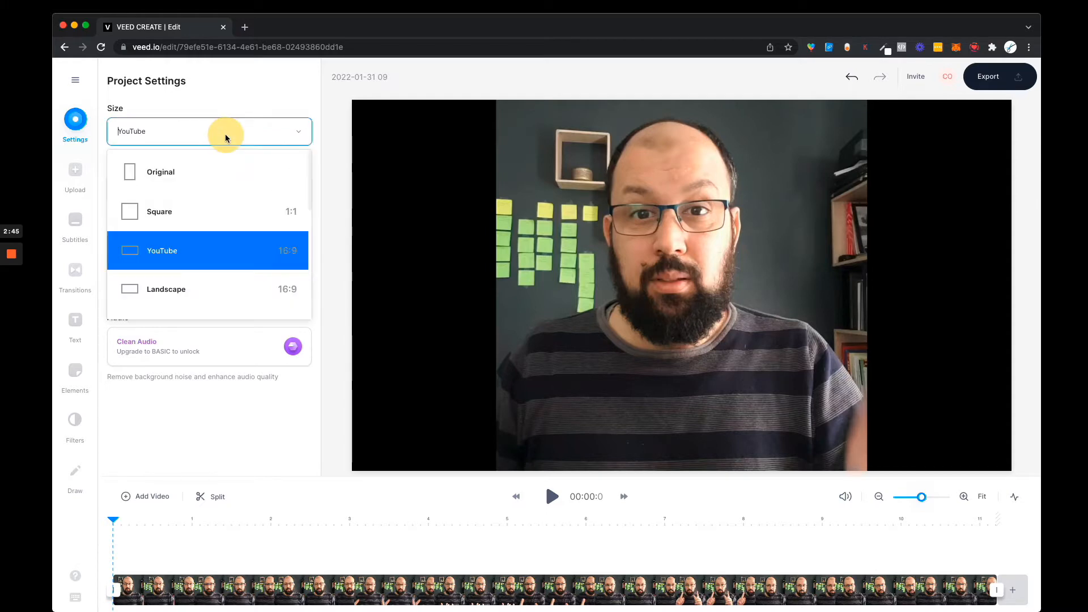
pyautogui.click(192, 187)
pyautogui.click(214, 142)
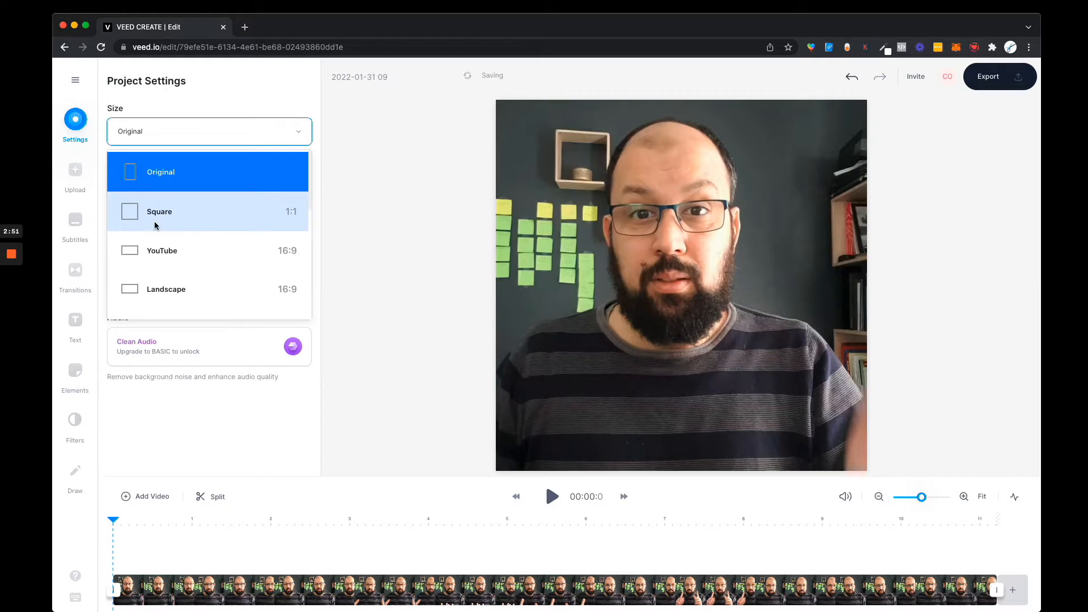
pyautogui.click(287, 219)
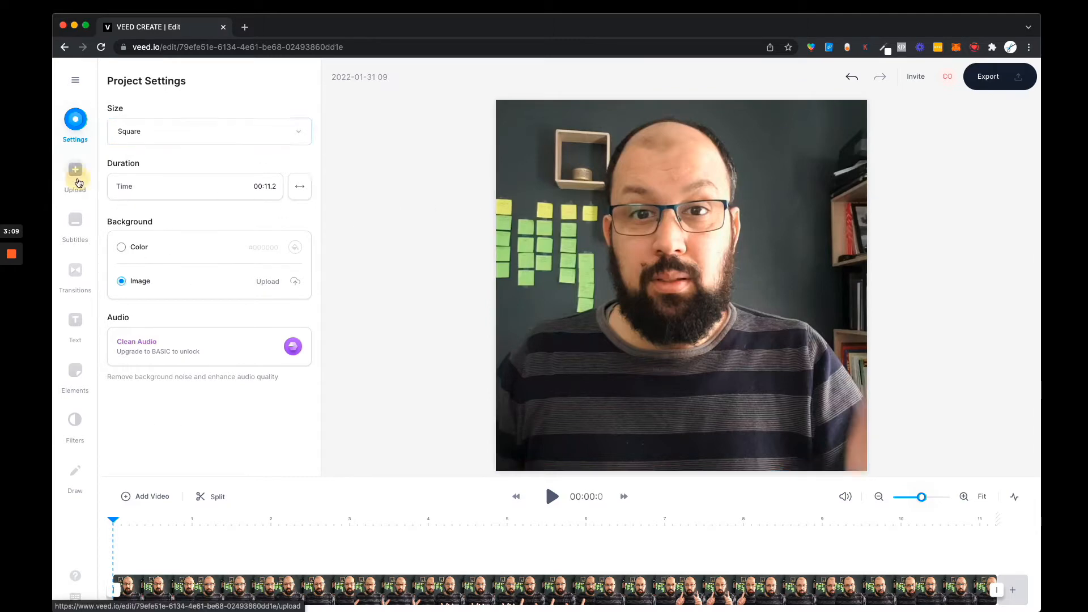
# Upload Pickled Pink.mp3 from the Commercial folder in MUSIC FOND as the project's audio track
pyautogui.click(75, 173)
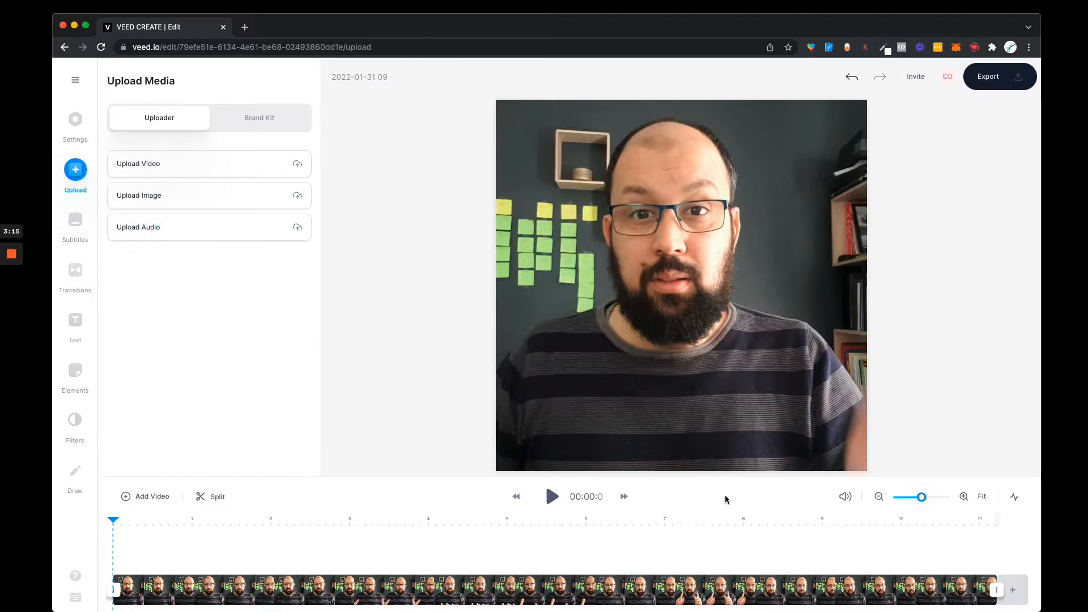
pyautogui.click(218, 228)
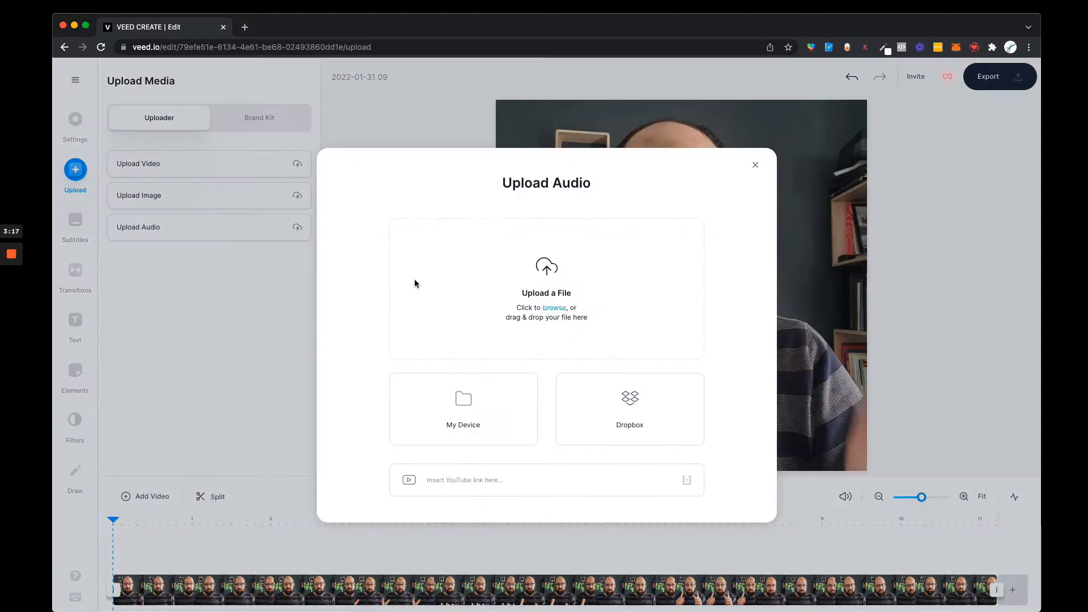
pyautogui.click(547, 263)
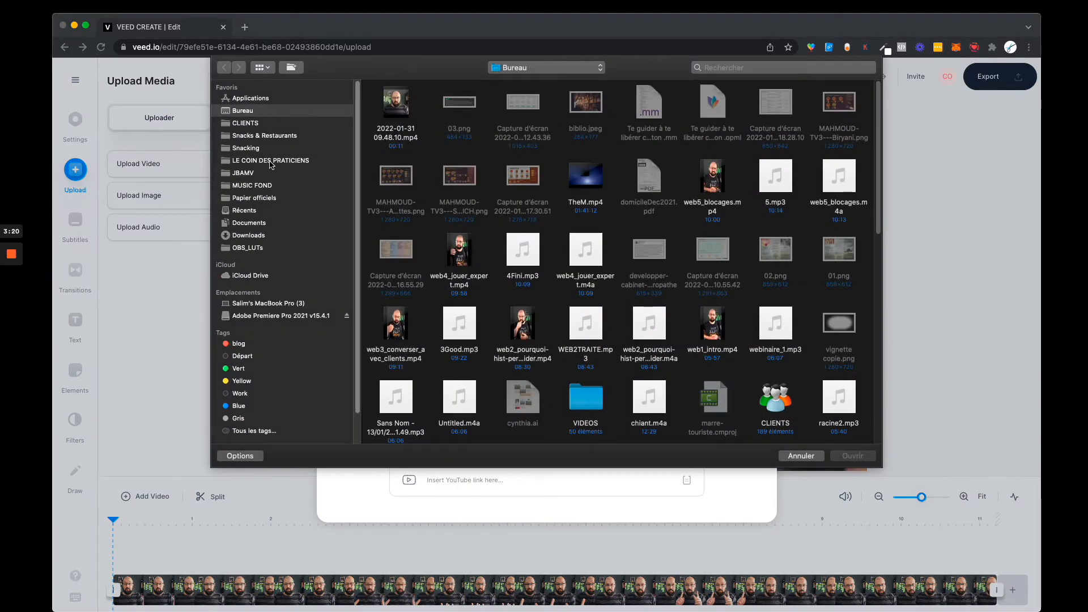
pyautogui.click(263, 186)
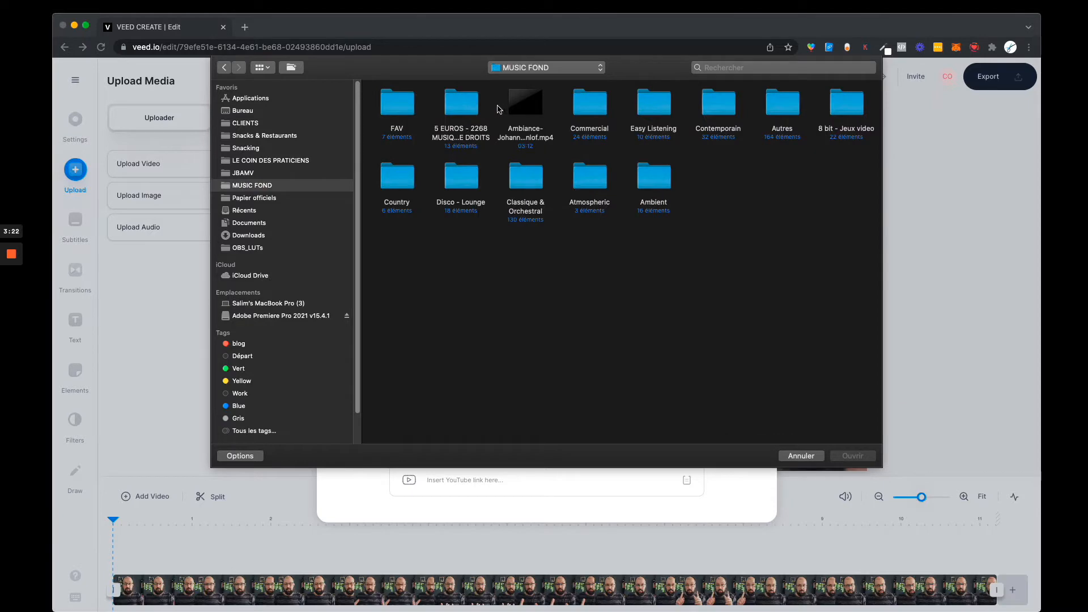
pyautogui.doubleClick(591, 111)
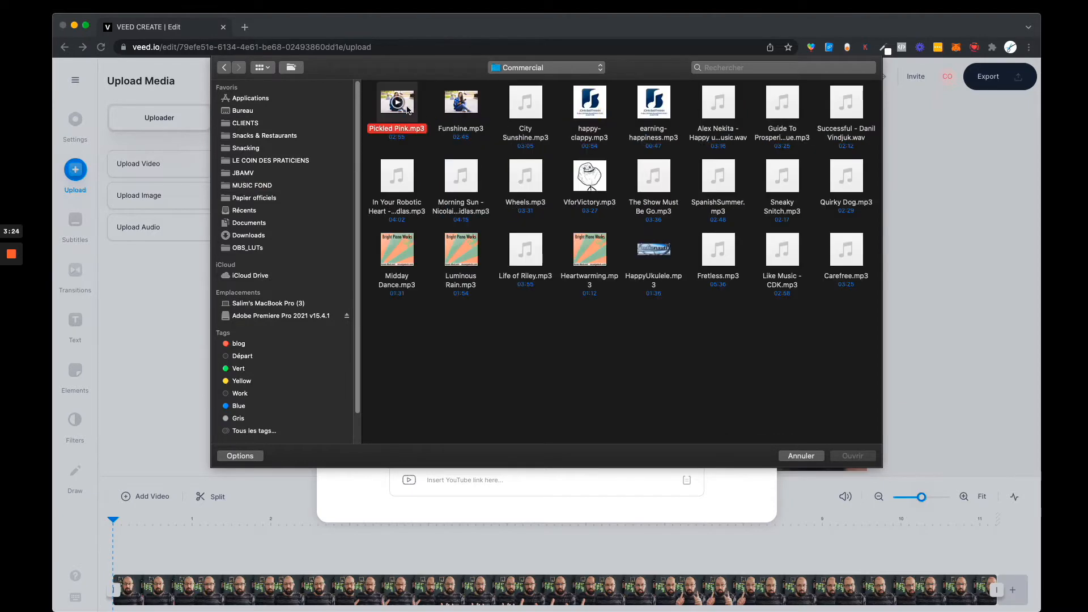
pyautogui.doubleClick(409, 109)
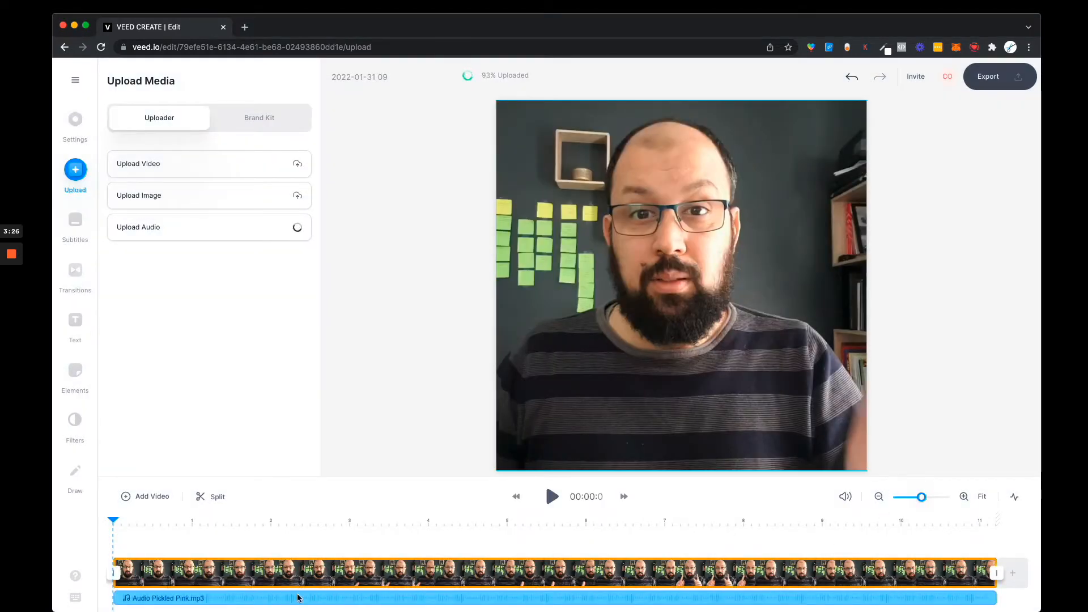
# Select the Pickled Pink.mp3 audio track, try shortening it from its end to 01:00.1 and undo the trims
pyautogui.click(297, 598)
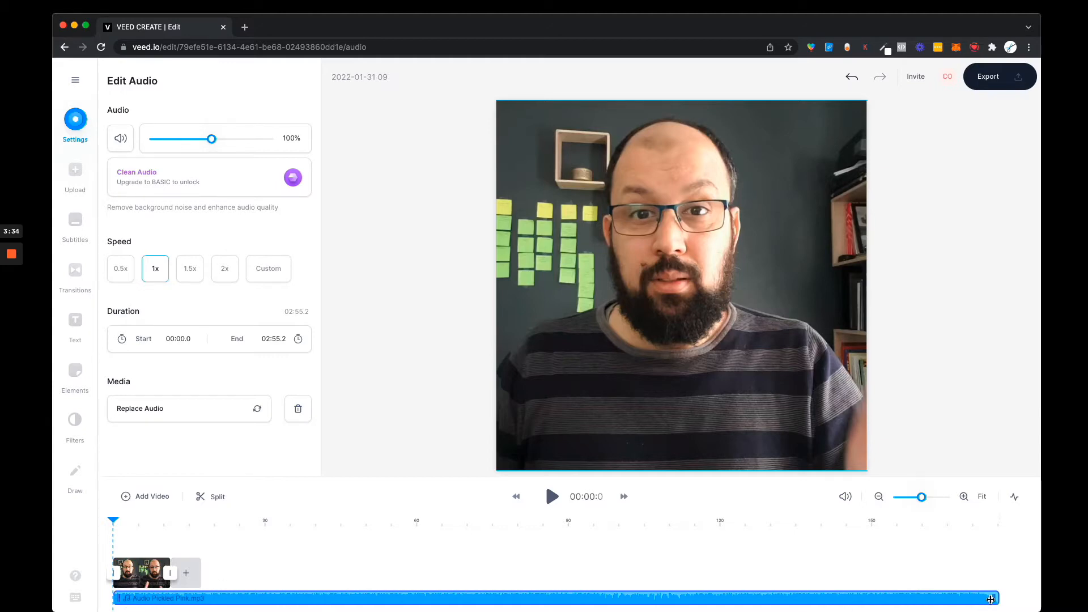
pyautogui.moveTo(993, 599); pyautogui.dragTo(417, 598)
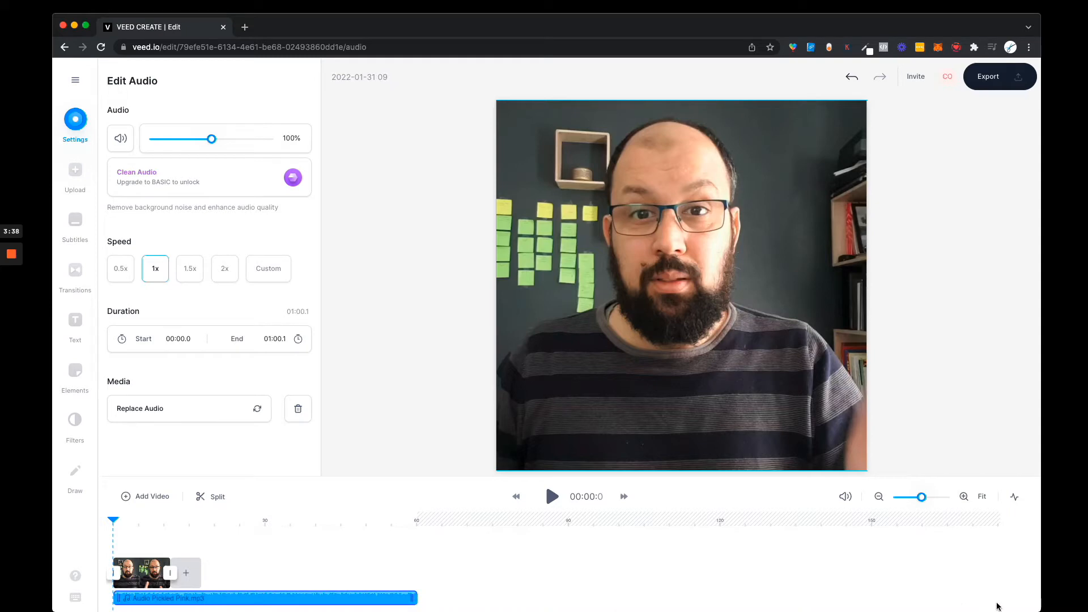
pyautogui.press('super+z')
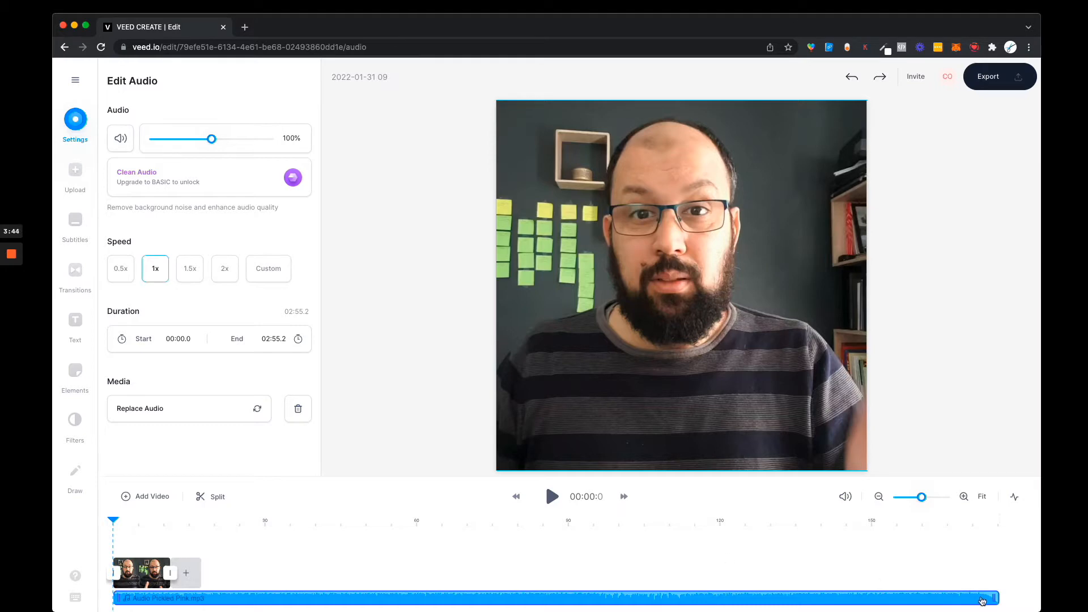
pyautogui.moveTo(991, 596); pyautogui.dragTo(212, 594)
pyautogui.press('super+z')
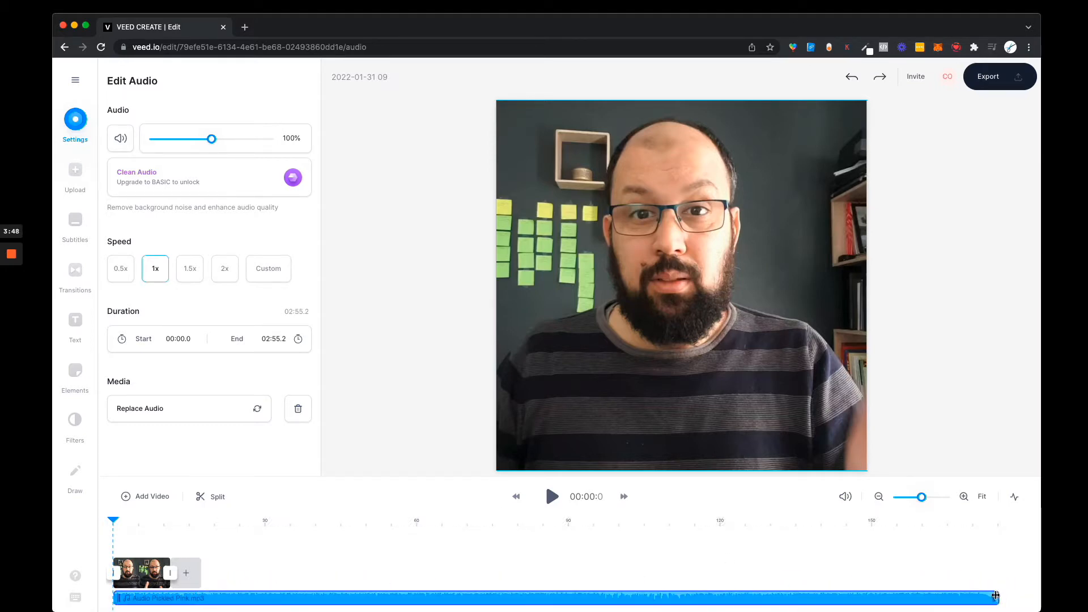
# Trim the end of the audio track to 00:11.2 to match the video clip and lower its volume to 21%
pyautogui.moveTo(996, 595); pyautogui.dragTo(167, 596)
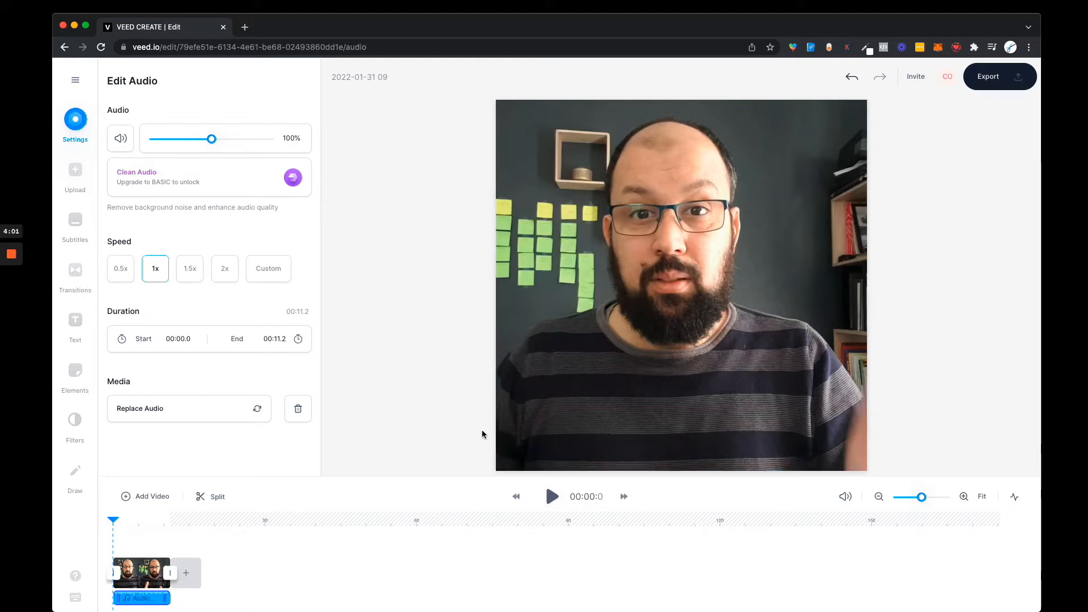
pyautogui.press('space')
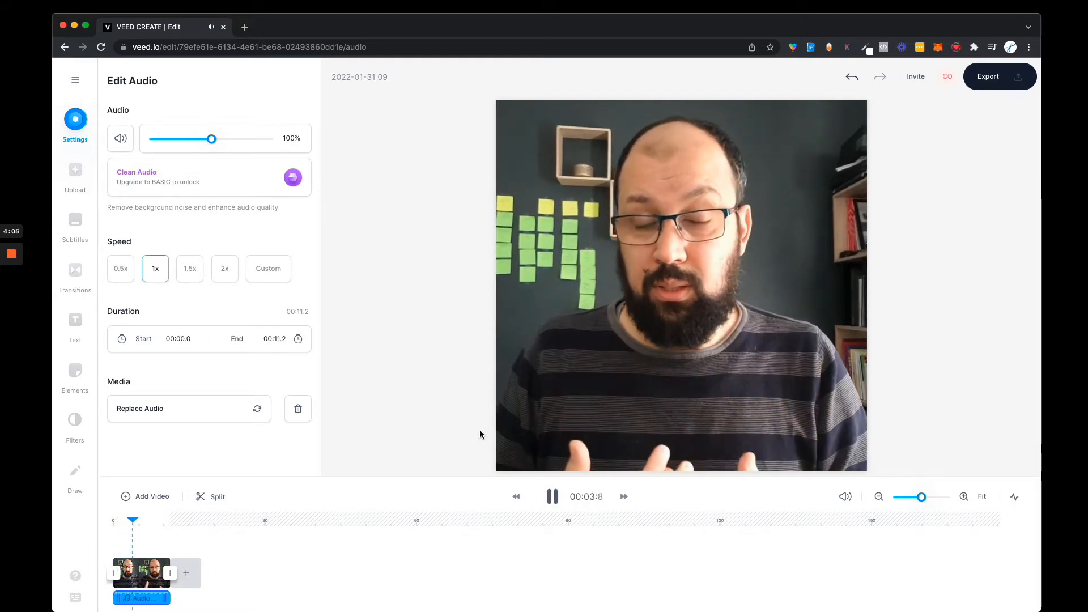
pyautogui.press('space')
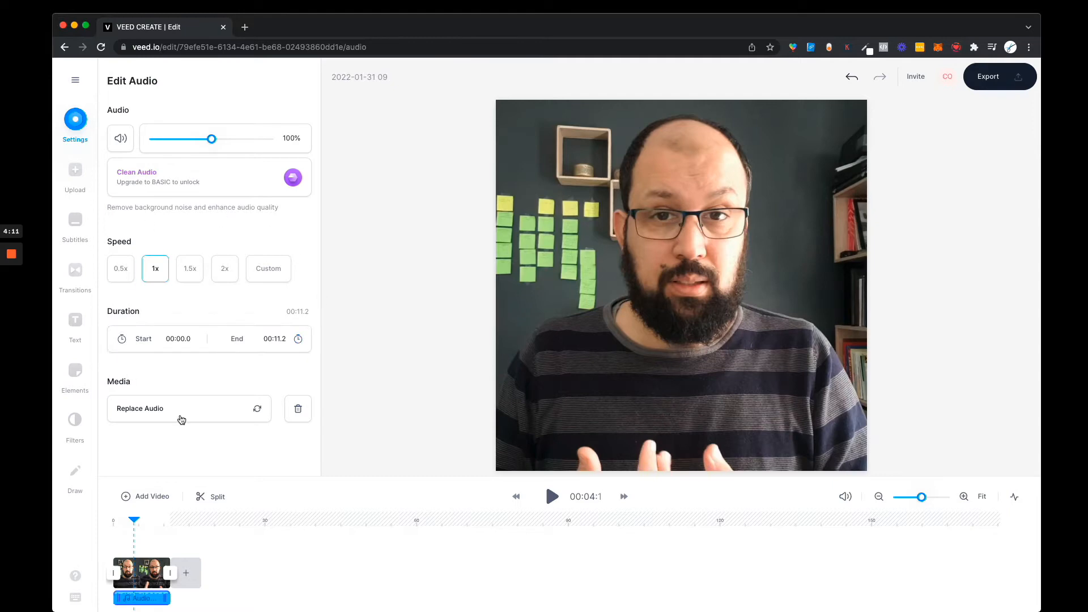
pyautogui.moveTo(212, 140); pyautogui.dragTo(163, 146)
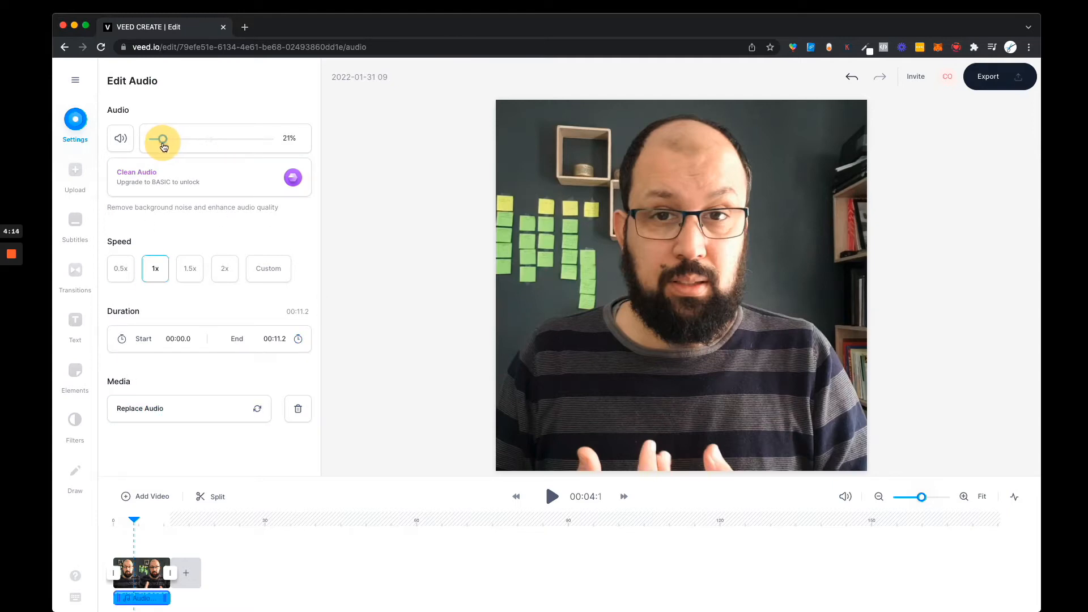
# Select the video clip, try Round Corners with a radius of 20 and turn the option off again
pyautogui.click(138, 572)
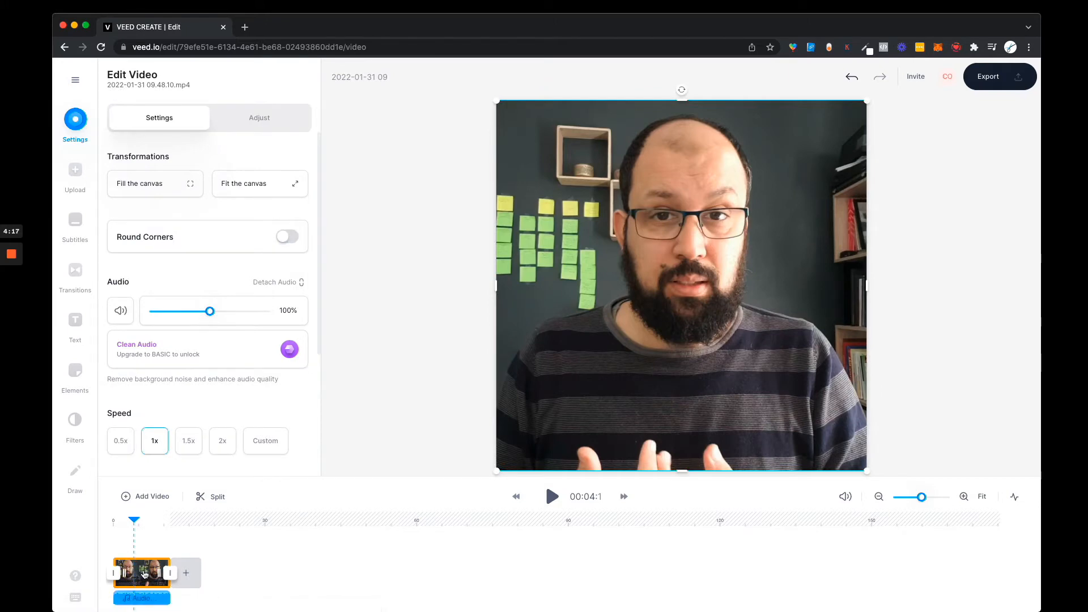
pyautogui.click(285, 239)
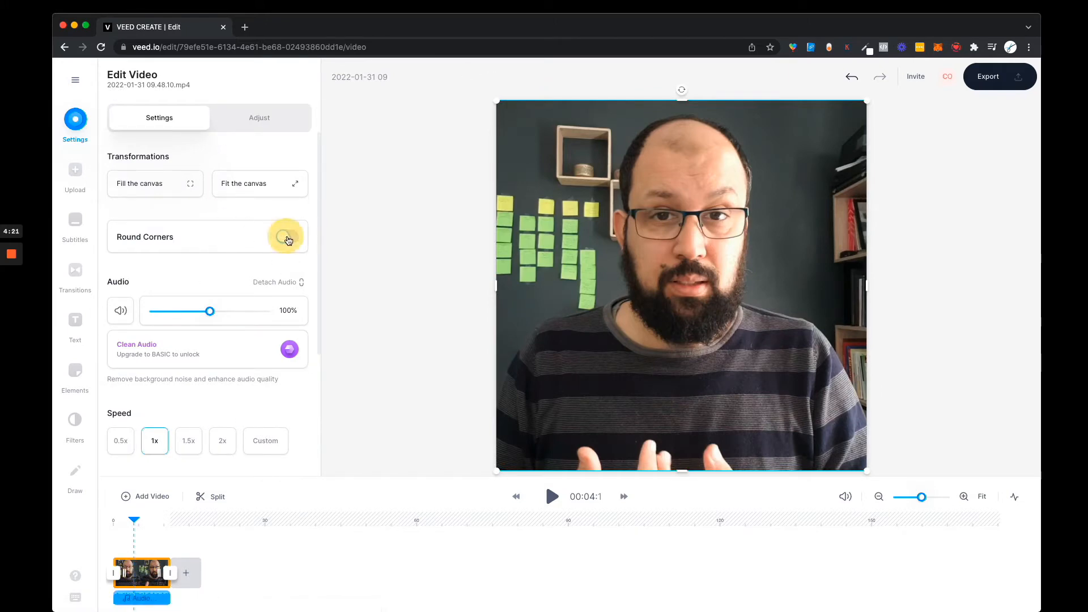
pyautogui.click(288, 239)
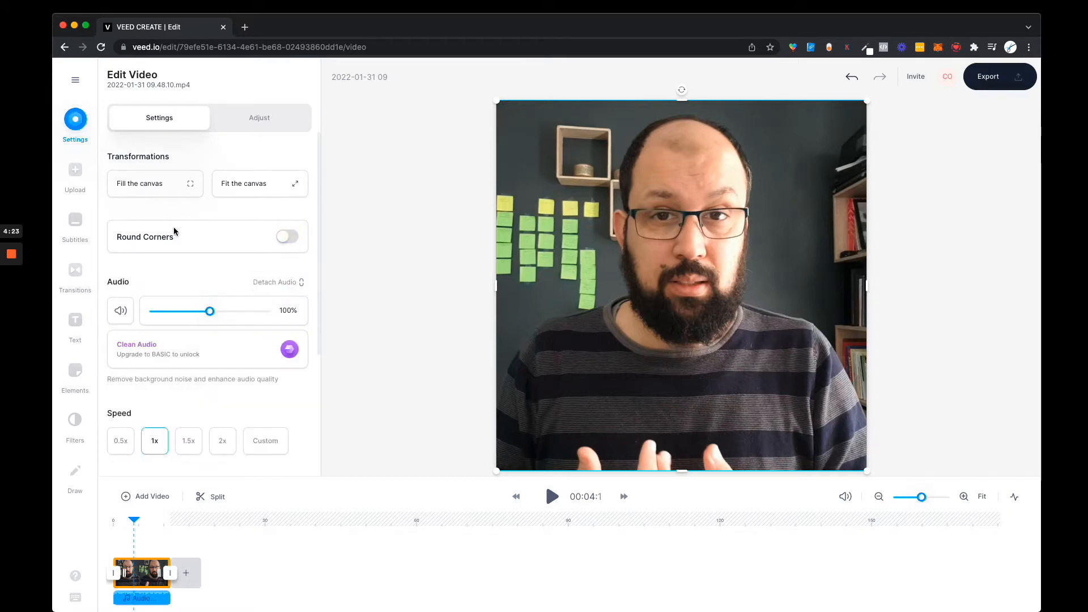
pyautogui.click(293, 236)
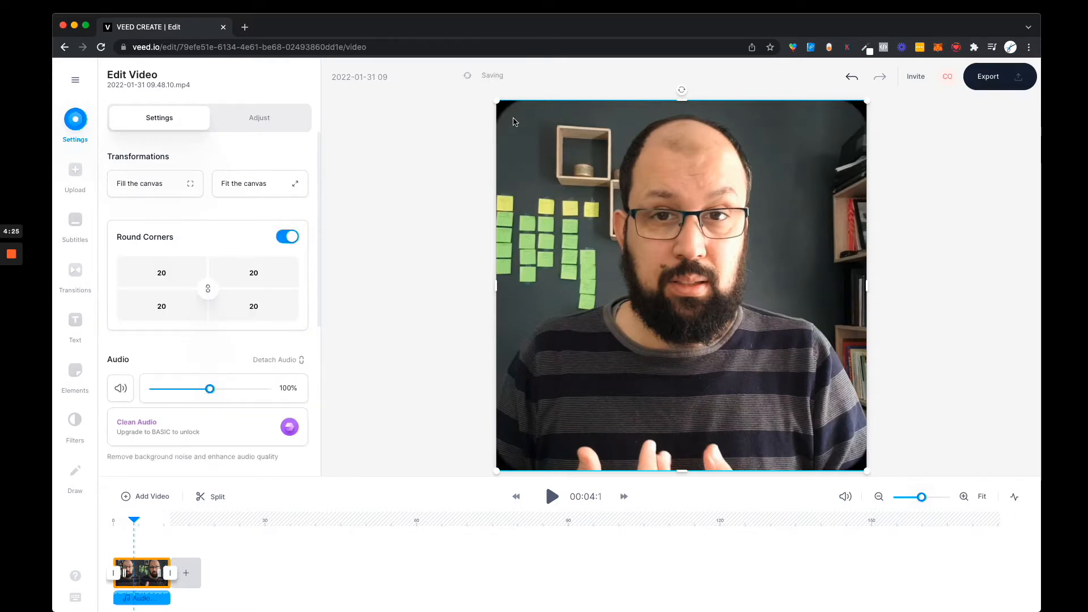
pyautogui.click(287, 237)
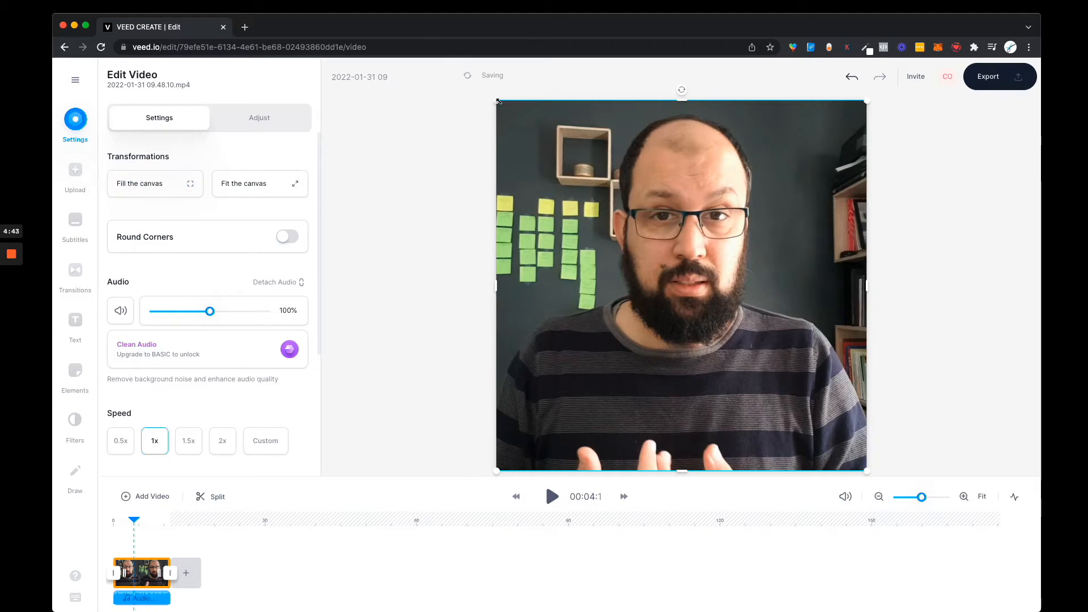
# Try shrinking and moving the video on the canvas, restoring it with Fill the canvas and Fit the canvas
pyautogui.moveTo(498, 101); pyautogui.dragTo(571, 153)
pyautogui.click(131, 189)
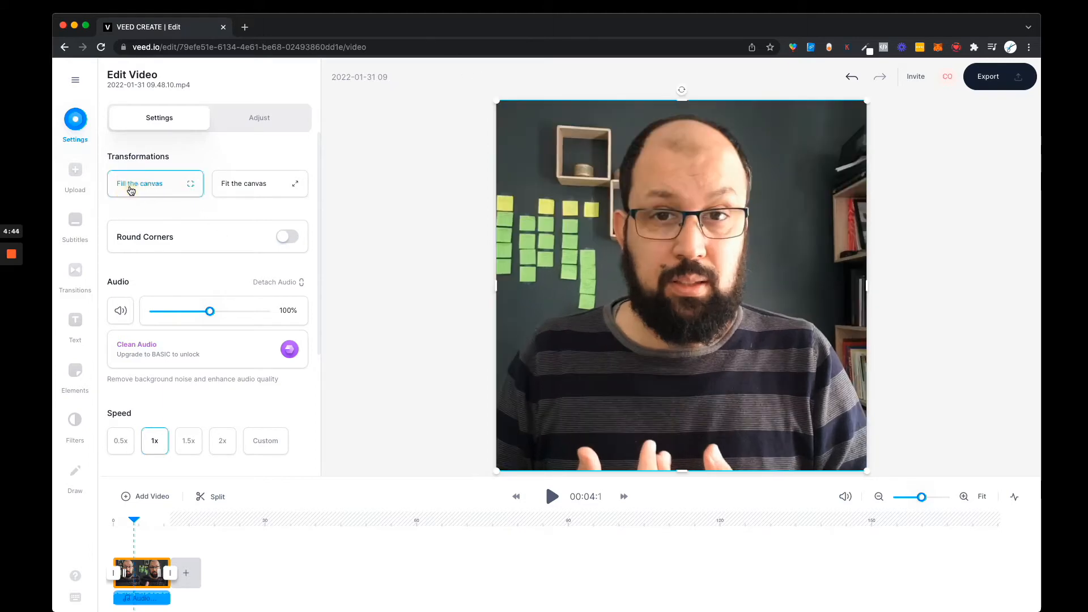
pyautogui.moveTo(498, 102); pyautogui.dragTo(547, 147)
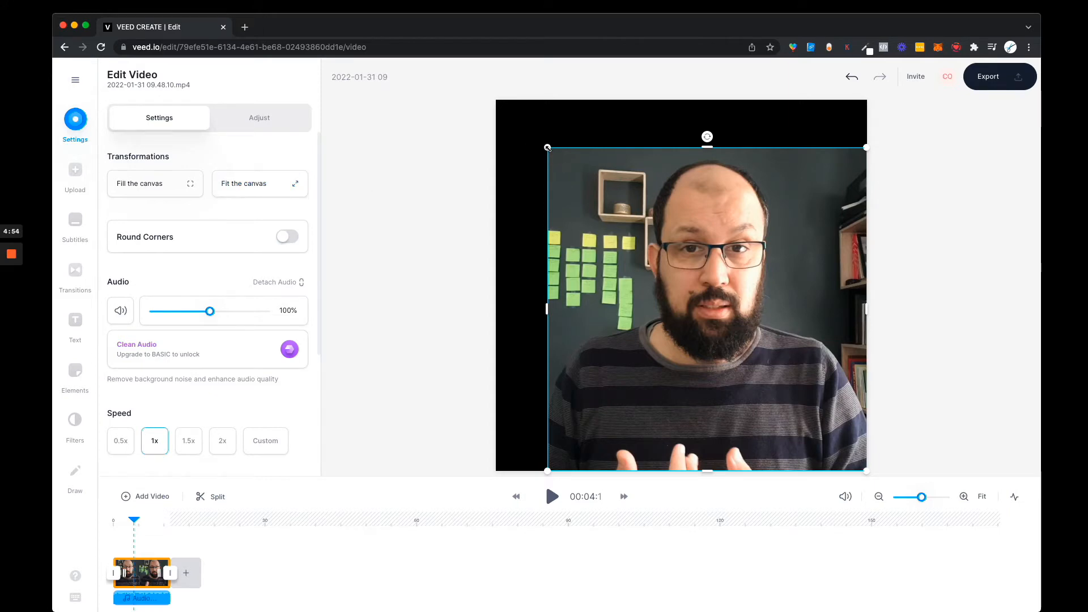
pyautogui.moveTo(547, 147); pyautogui.dragTo(594, 188)
pyautogui.moveTo(599, 236); pyautogui.dragTo(587, 225)
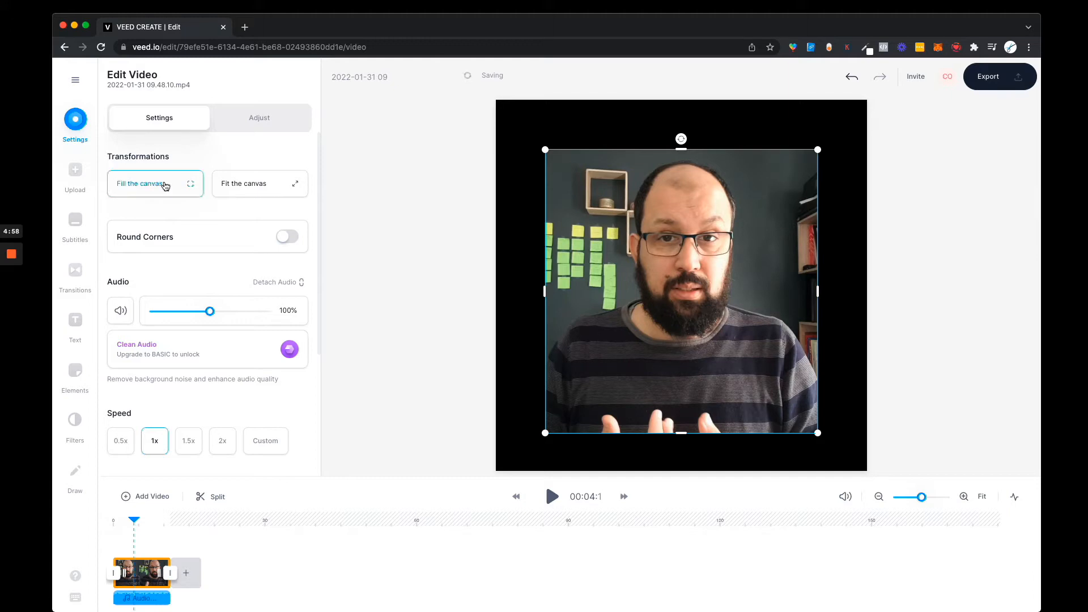
pyautogui.click(151, 181)
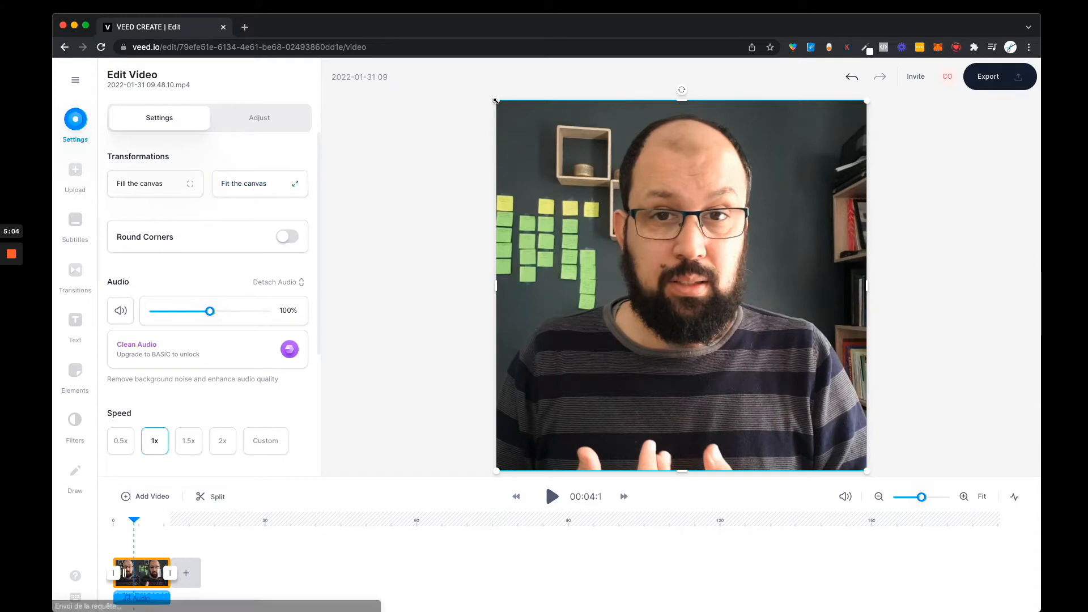
pyautogui.moveTo(497, 102); pyautogui.dragTo(569, 157)
pyautogui.click(251, 189)
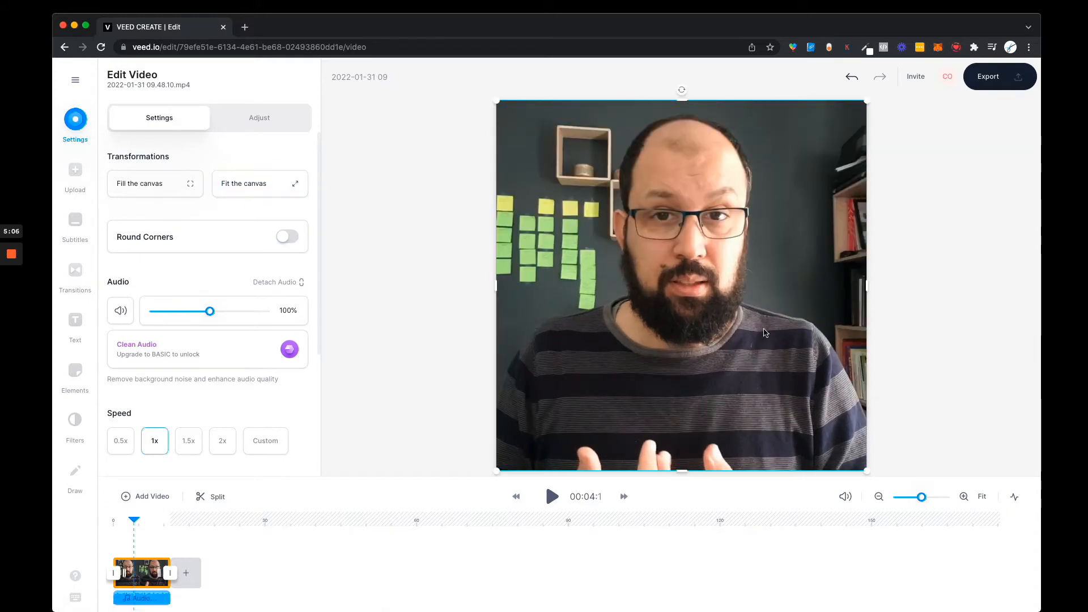
# Try shrinking the video, cropping its right side into a narrow vertical frame and moving it, and restore it with Fill the canvas
pyautogui.moveTo(496, 102); pyautogui.dragTo(617, 194)
pyautogui.moveTo(674, 274); pyautogui.dragTo(617, 256)
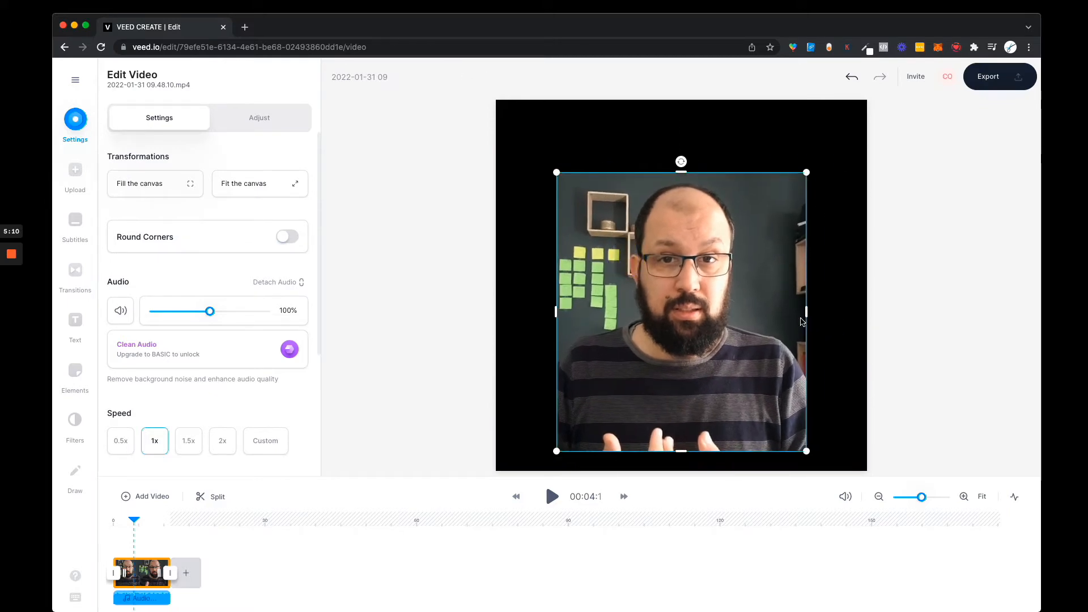
pyautogui.moveTo(805, 315); pyautogui.dragTo(714, 311)
pyautogui.click(710, 310)
pyautogui.click(677, 312)
pyautogui.moveTo(628, 282); pyautogui.dragTo(581, 260)
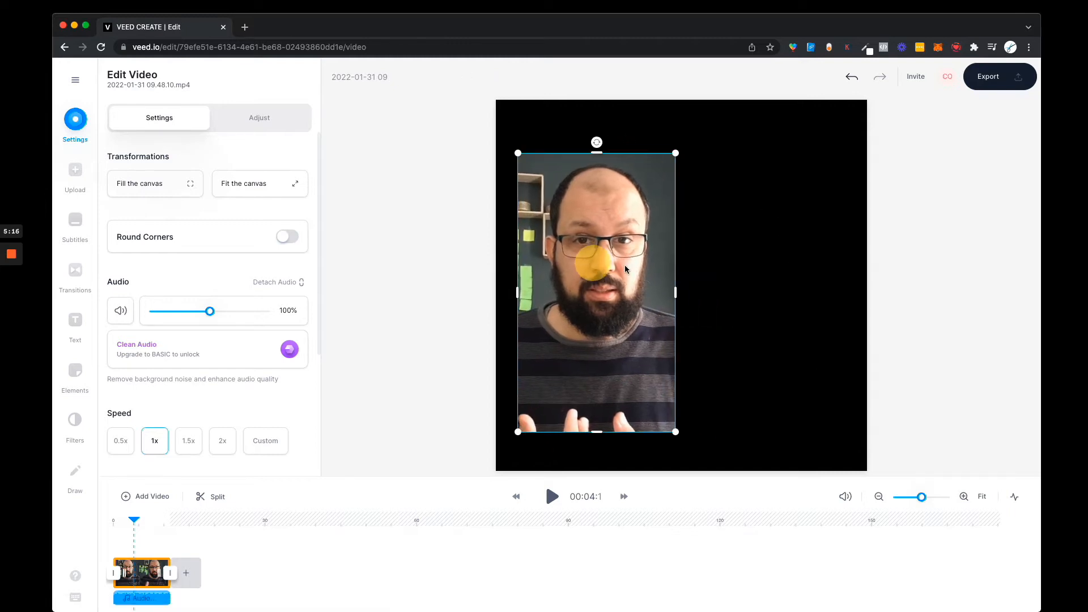
pyautogui.click(145, 195)
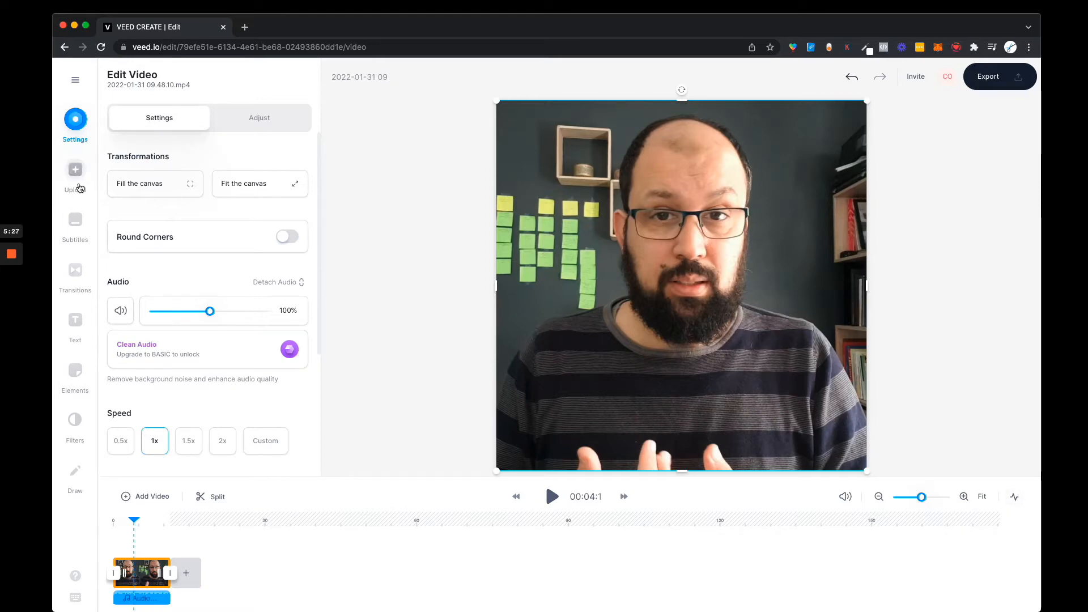
# Examine the media upload options, the Brand Kit, the ways of adding subtitles and the available transitions
pyautogui.click(85, 166)
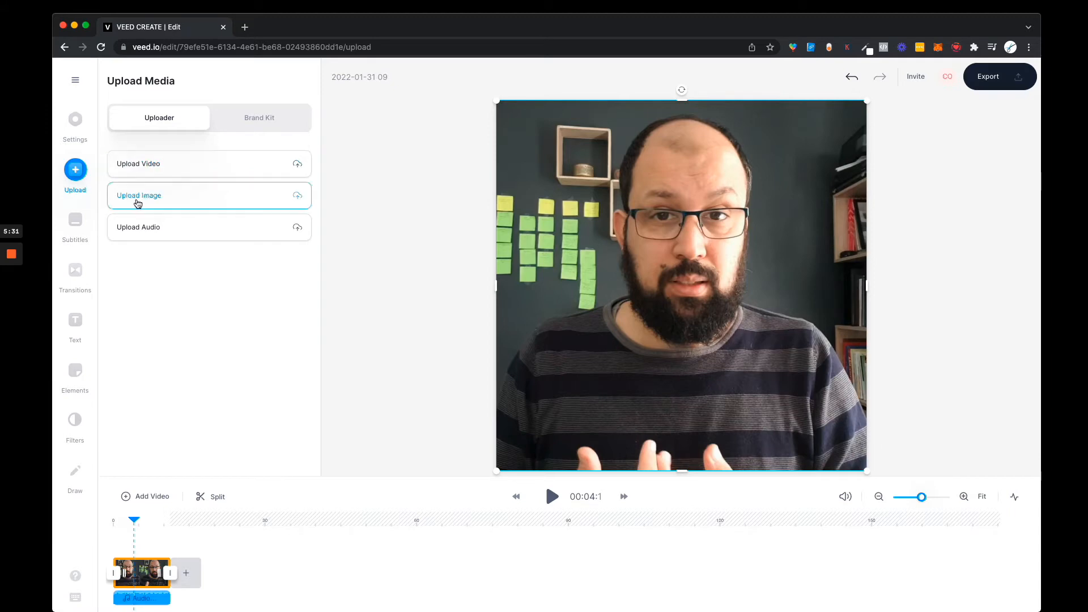
pyautogui.click(258, 116)
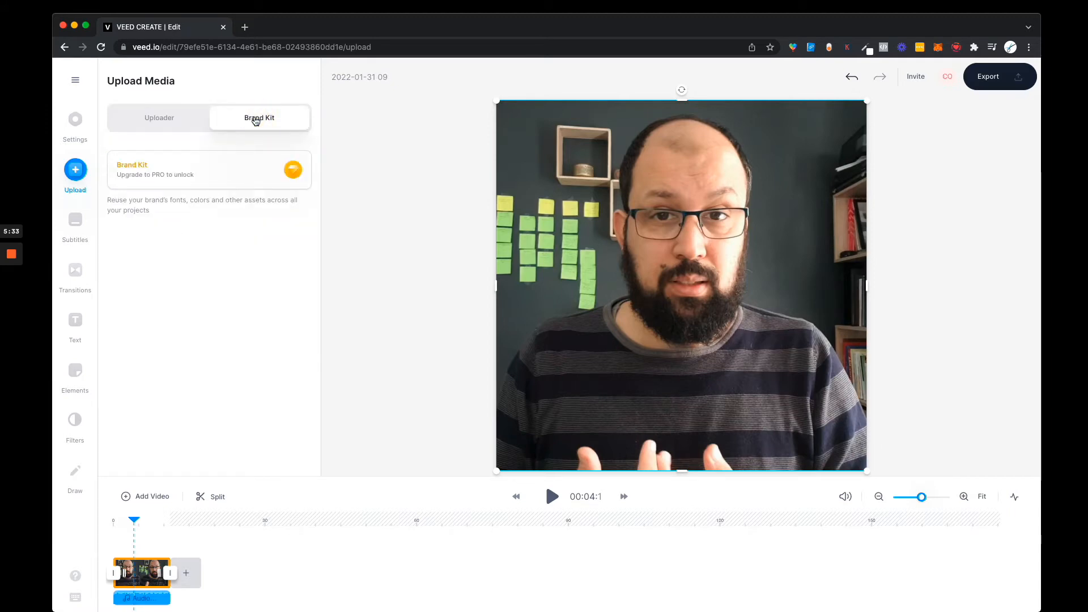
pyautogui.click(159, 117)
pyautogui.click(76, 223)
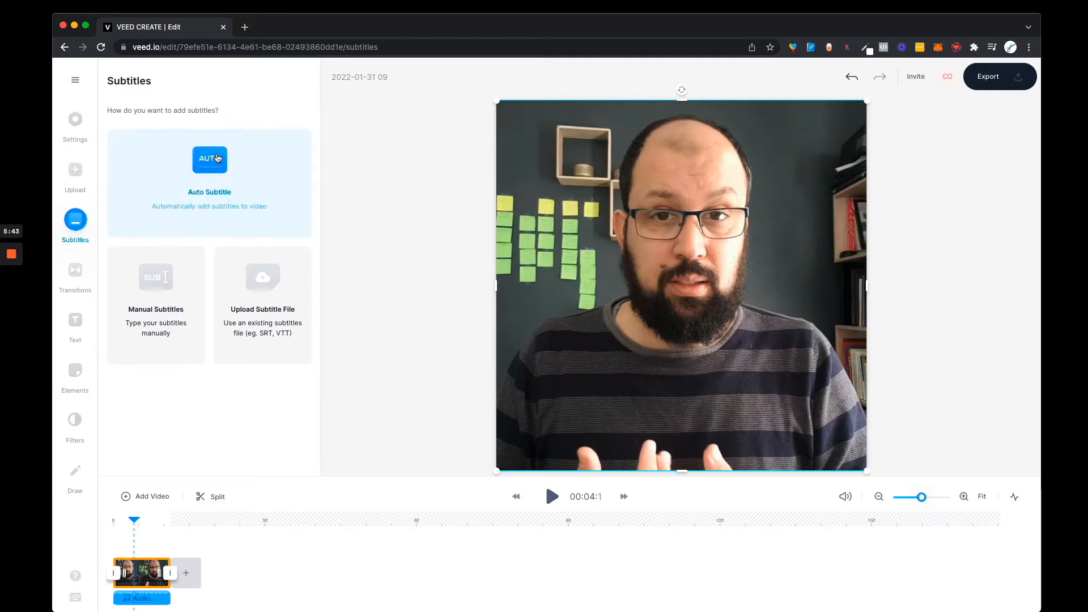
pyautogui.click(77, 277)
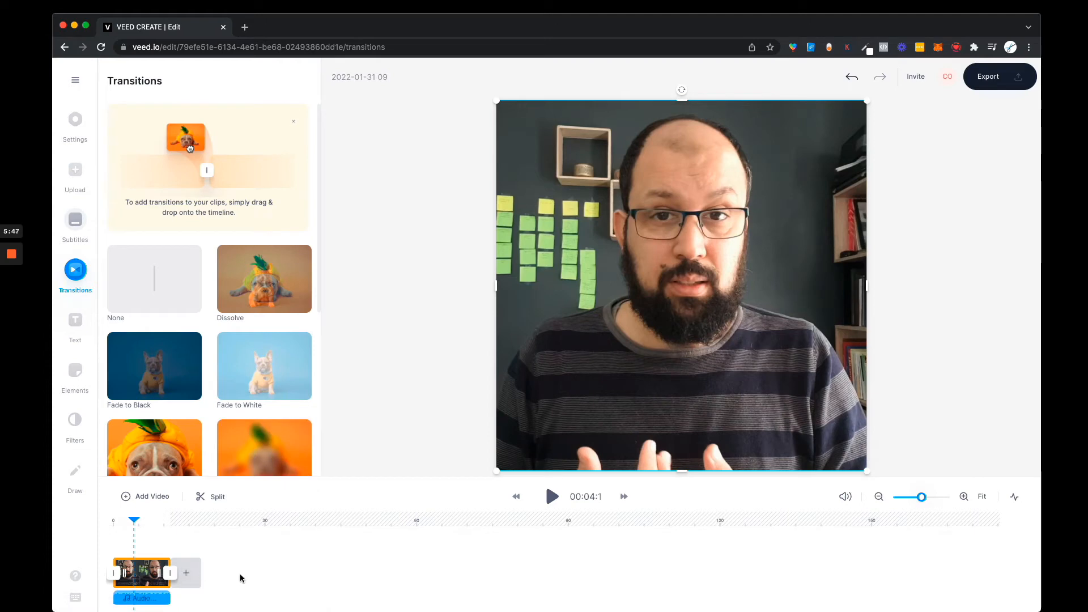
# Upload 2022-01-31 09.48.10.mp4 from the Bureau folder as a second clip after the existing video
pyautogui.click(187, 576)
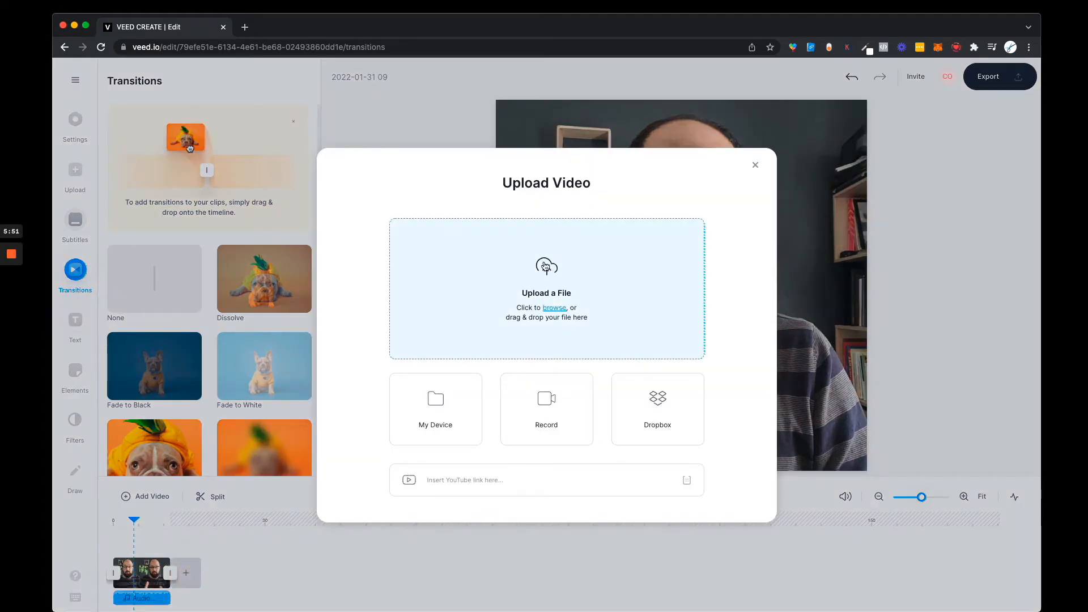
pyautogui.click(685, 279)
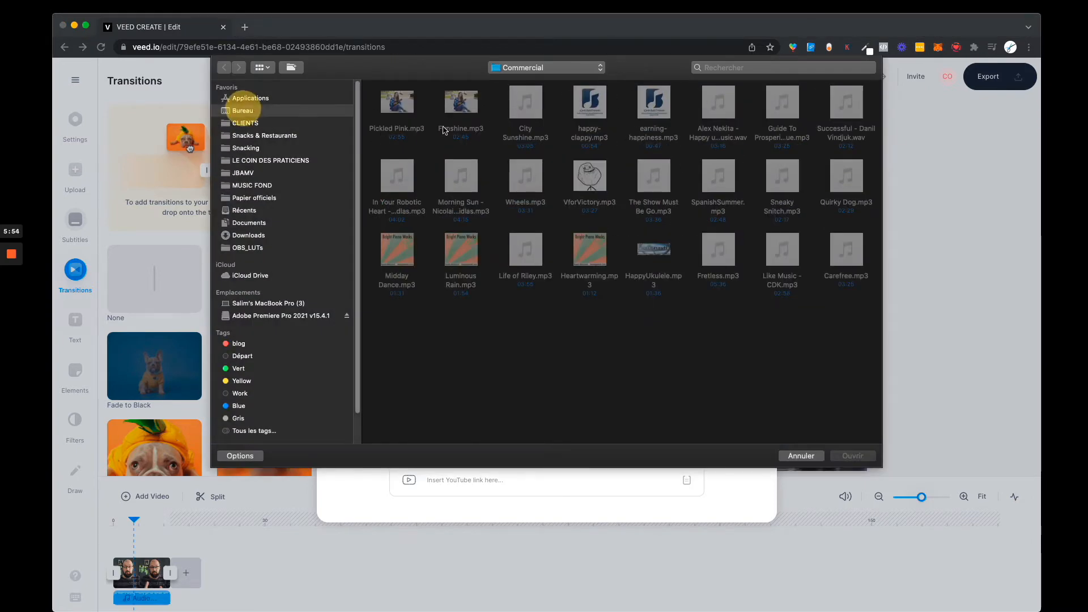
pyautogui.doubleClick(406, 109)
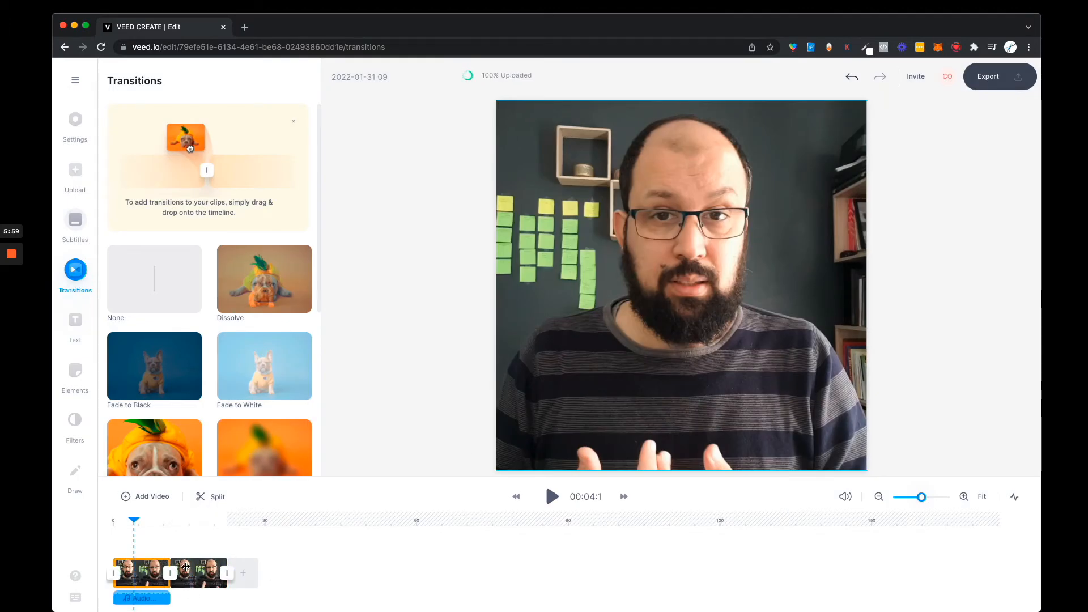
# Delete the second video clip from the timeline
pyautogui.click(195, 574)
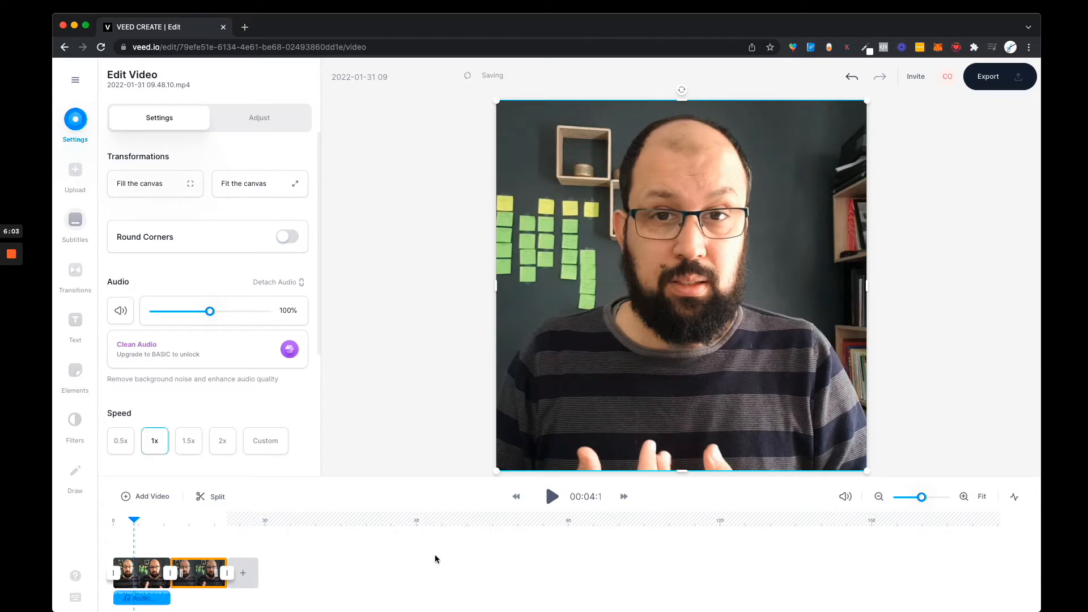
pyautogui.rightClick(206, 574)
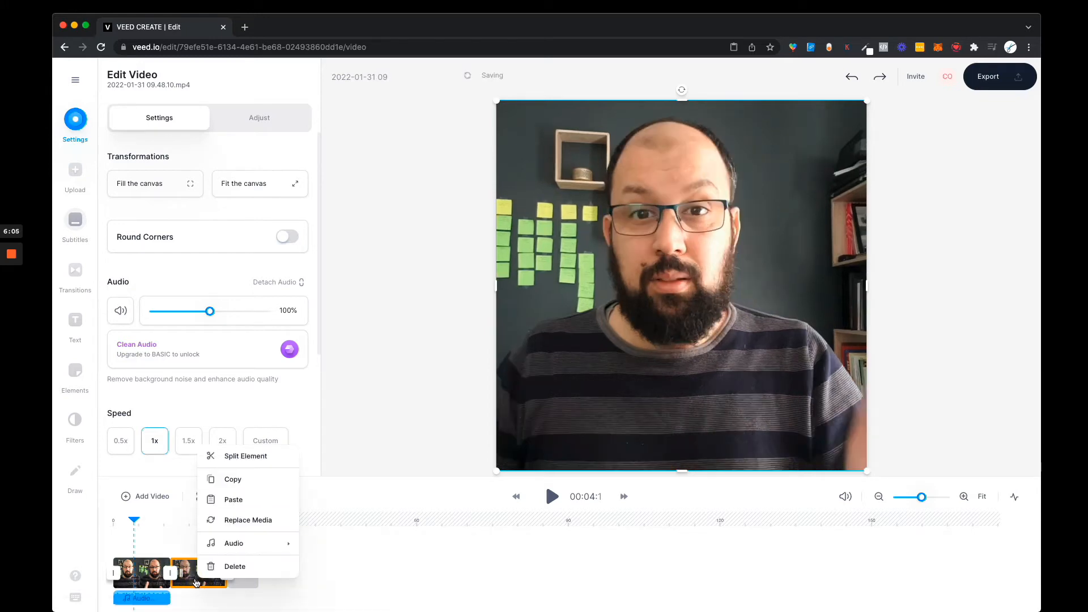
pyautogui.click(221, 566)
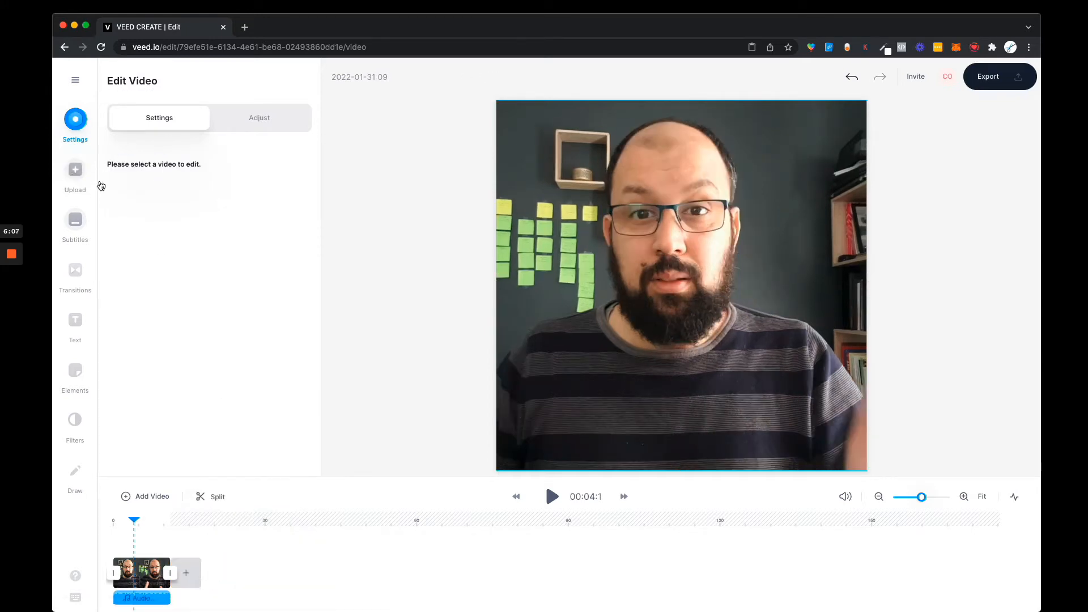
# Add a Headline Title text to the video and place it centered over the striped shirt, below the beard
pyautogui.click(624, 257)
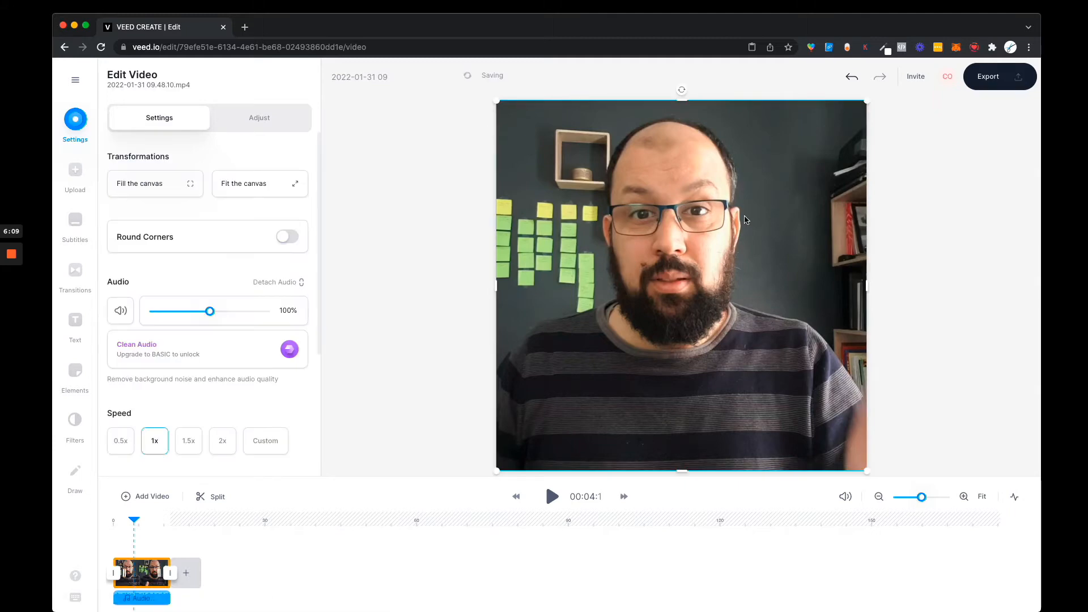
pyautogui.click(75, 271)
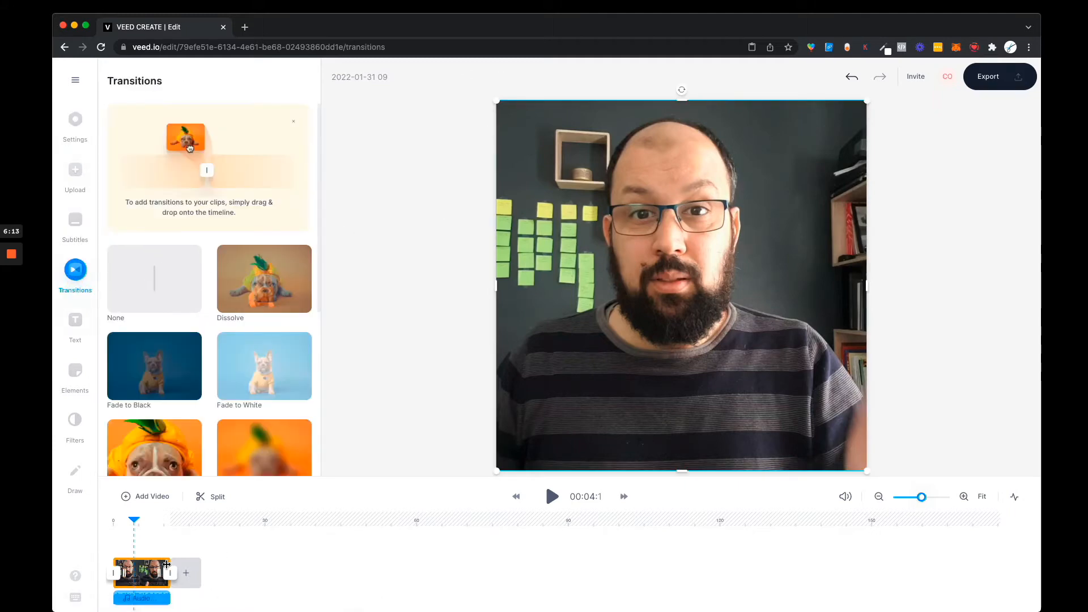
pyautogui.click(66, 323)
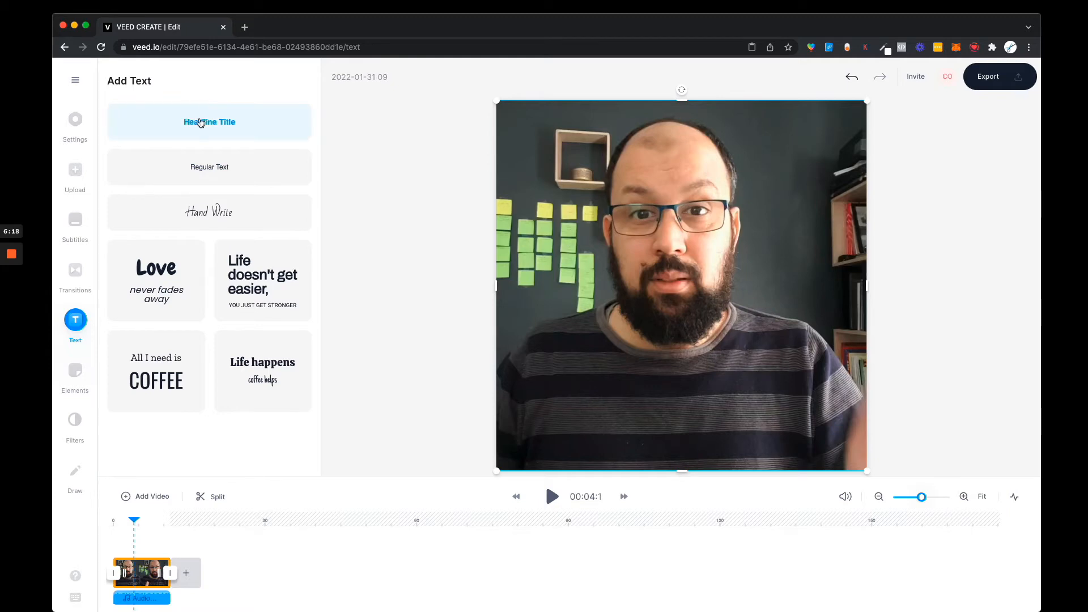
pyautogui.click(226, 125)
pyautogui.moveTo(673, 300); pyautogui.dragTo(679, 419)
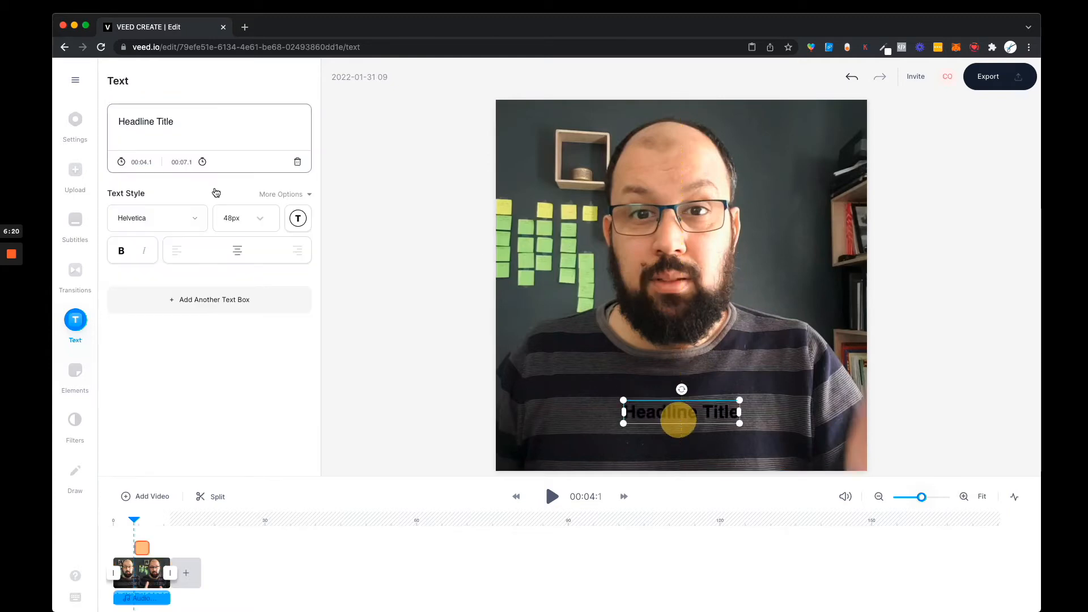
# Replace the headline text with "Ma nouvelle vidéo" and color it white
pyautogui.moveTo(183, 121); pyautogui.dragTo(75, 122)
pyautogui.write('Ma nouvelle vidéo')
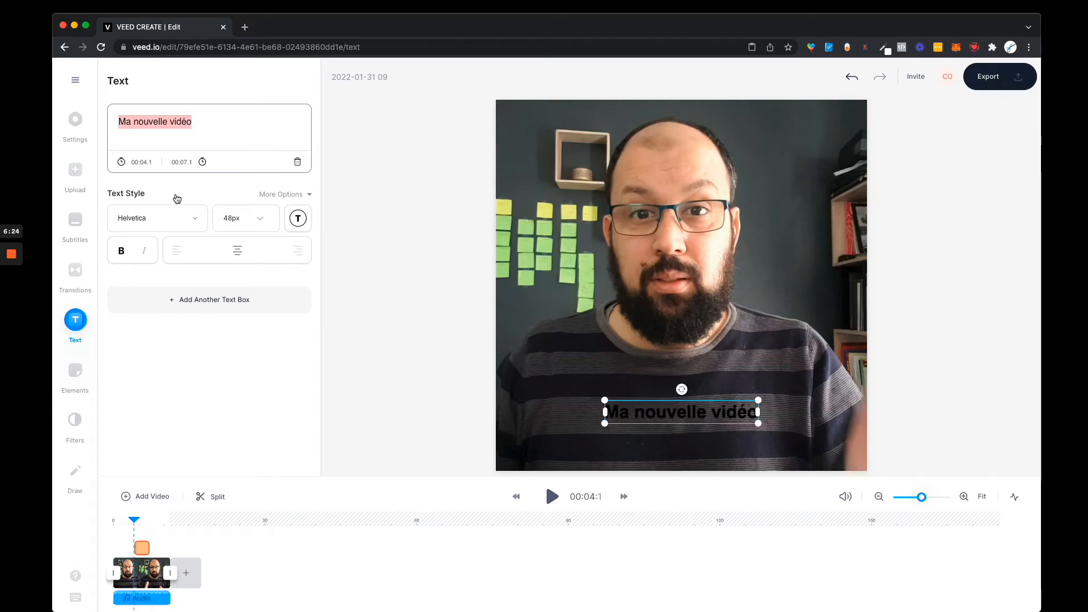
pyautogui.click(298, 218)
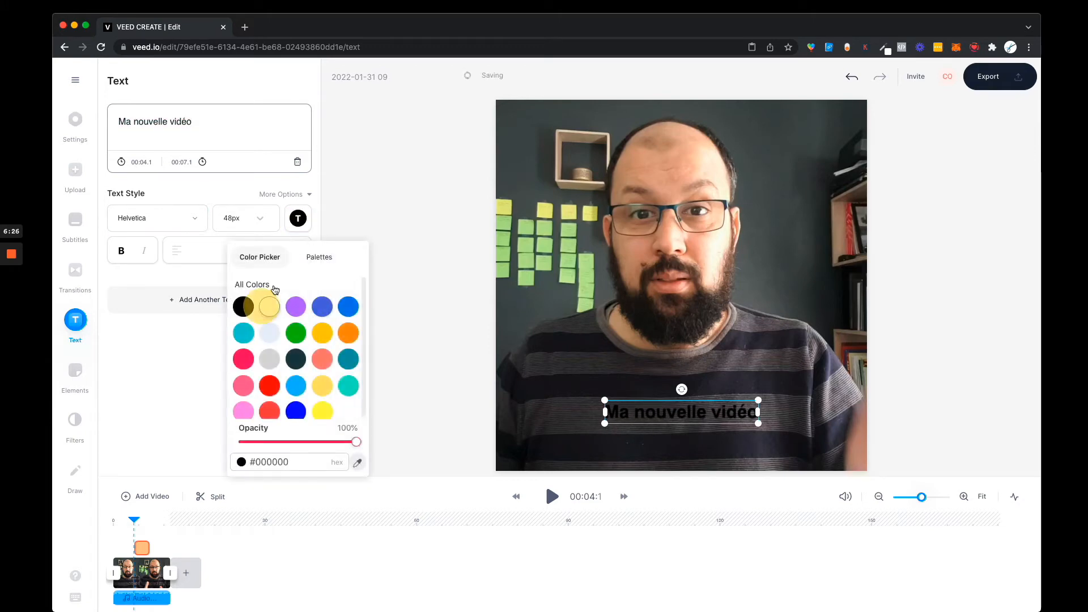
pyautogui.click(270, 306)
pyautogui.click(774, 407)
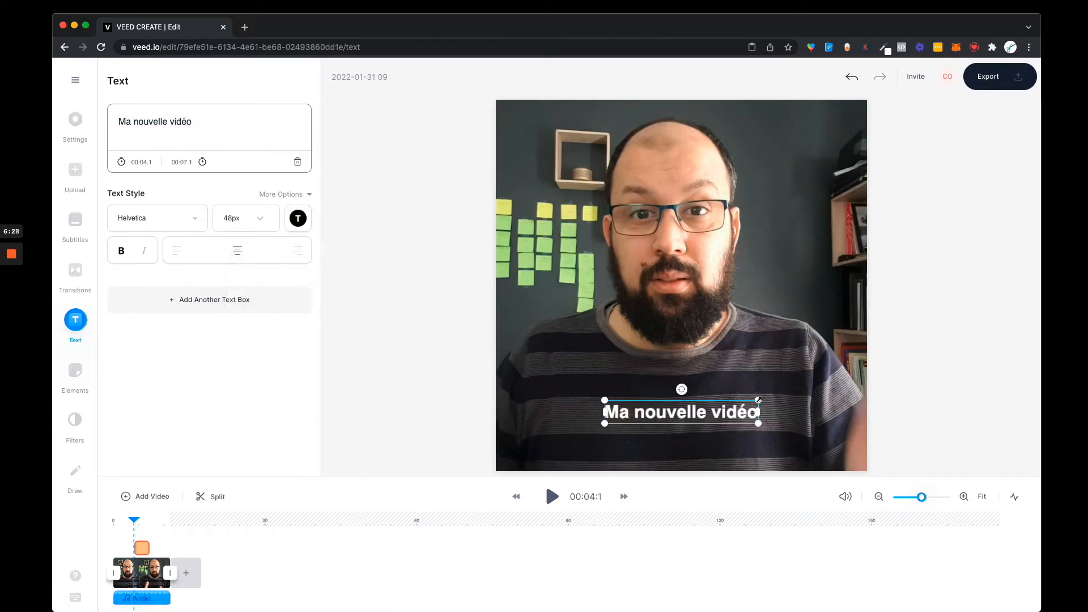
# Enlarge the title to 98px so it spans most of the frame's width, and center it horizontally over the striped shirt
pyautogui.moveTo(759, 400); pyautogui.dragTo(814, 374)
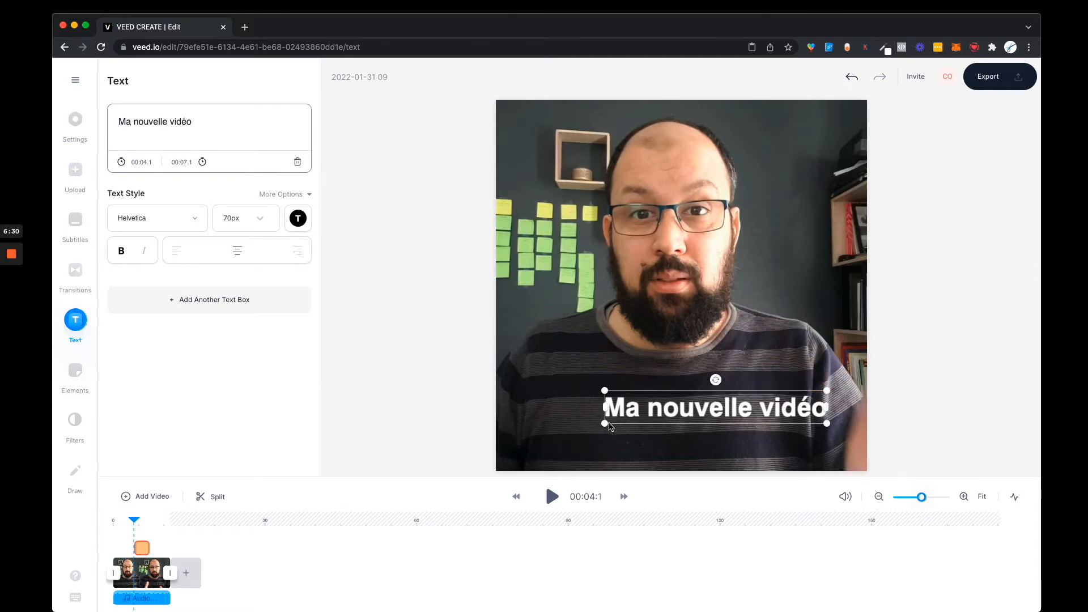
pyautogui.moveTo(605, 424); pyautogui.dragTo(514, 436)
pyautogui.moveTo(684, 430); pyautogui.dragTo(695, 431)
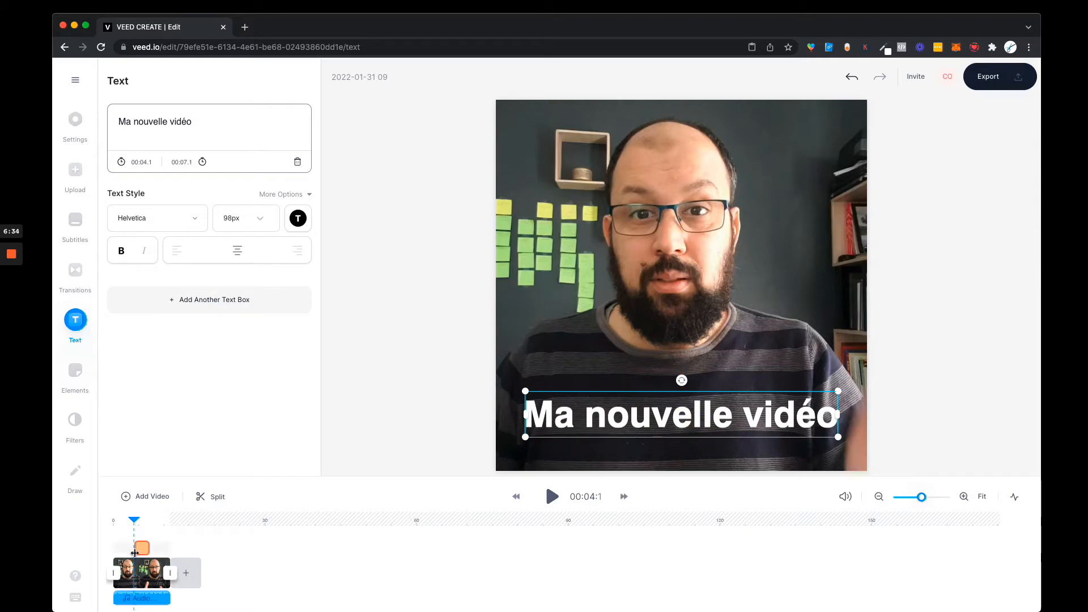
# Return the playhead to the beginning of the video and shift the title's clip earlier, to start at about 00:01.4
pyautogui.click(156, 547)
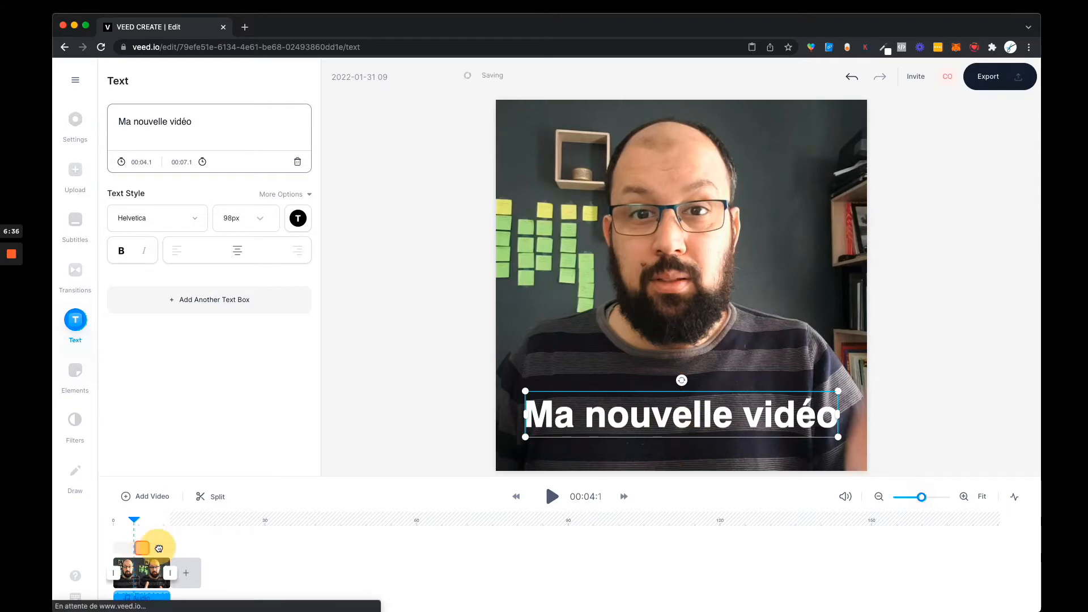
pyautogui.click(134, 520)
pyautogui.moveTo(134, 521); pyautogui.dragTo(97, 518)
pyautogui.moveTo(138, 547)
pyautogui.mouseDown()
pyautogui.moveTo(117, 548)
pyautogui.moveTo(128, 548)
pyautogui.mouseUp()
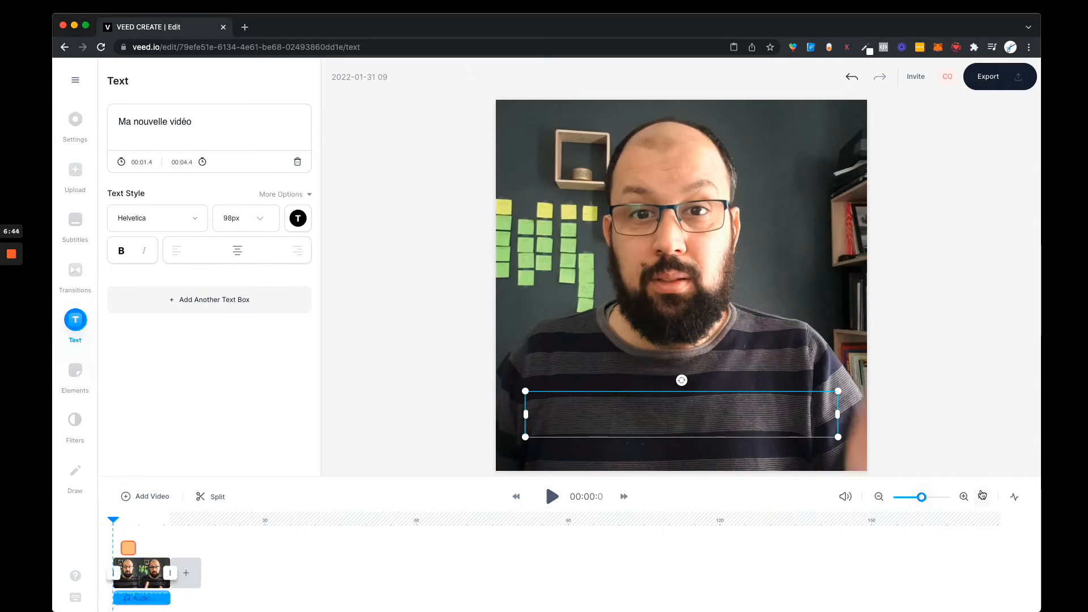
# Preview the moment the title appears, and stretch its clip over the entire video, from 00:00.0 to 00:11.2
pyautogui.click(965, 497)
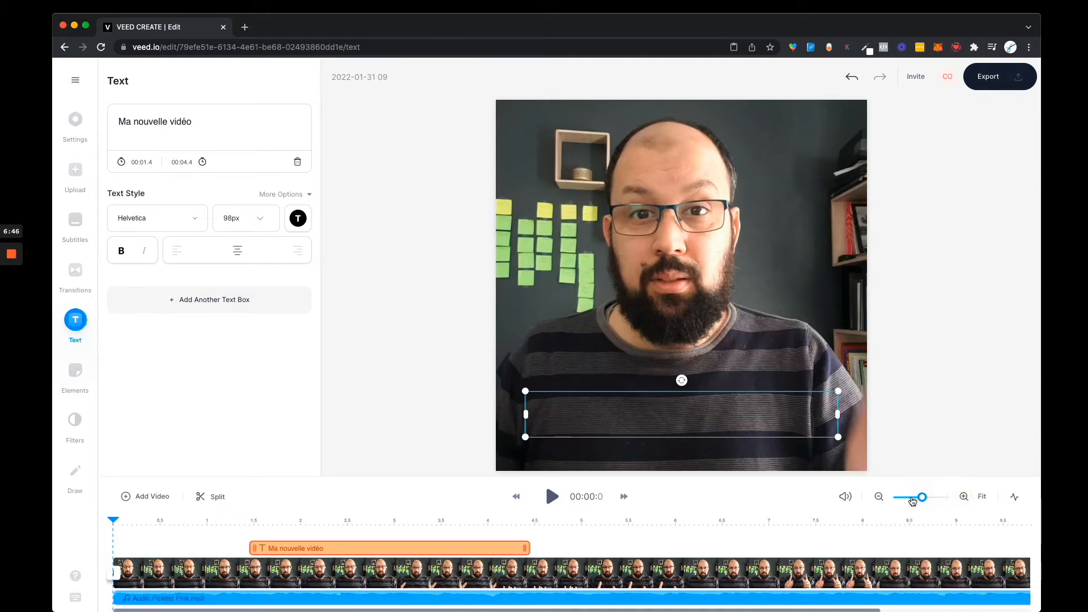
pyautogui.click(984, 497)
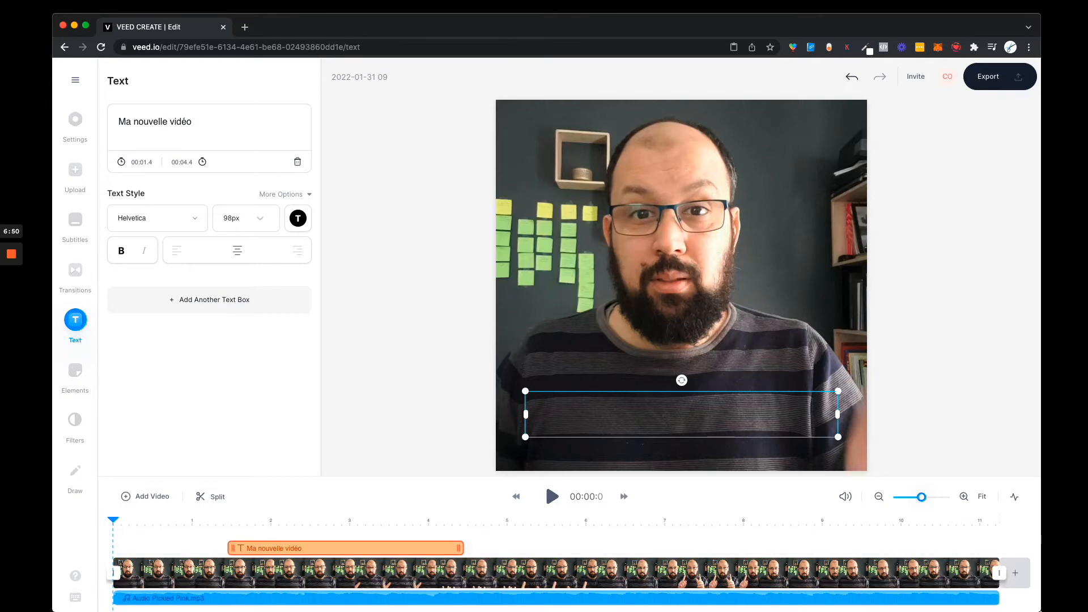
pyautogui.click(919, 498)
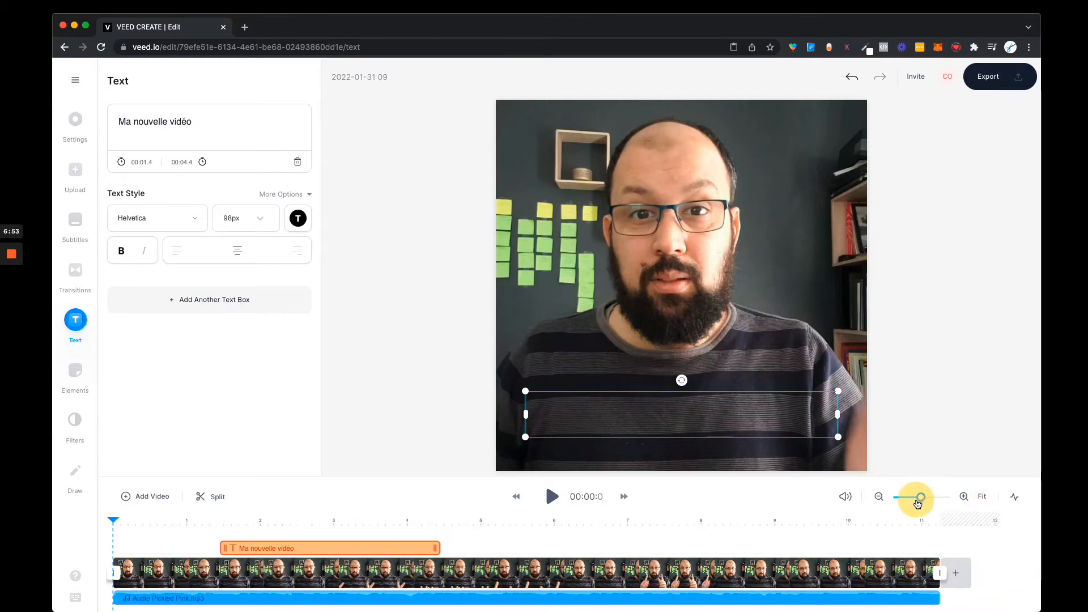
pyautogui.click(983, 497)
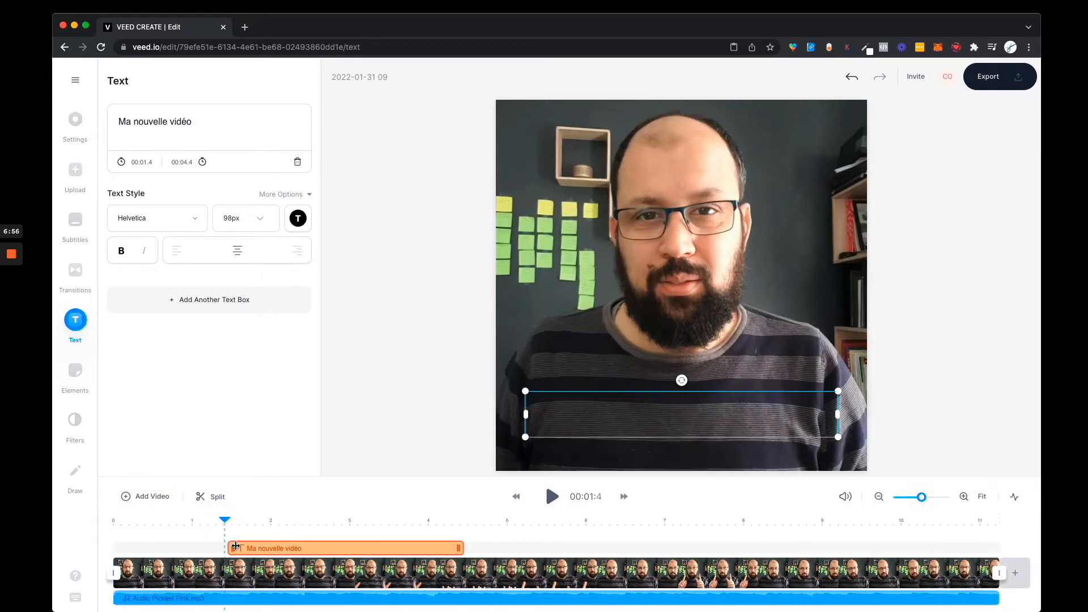
pyautogui.click(225, 520)
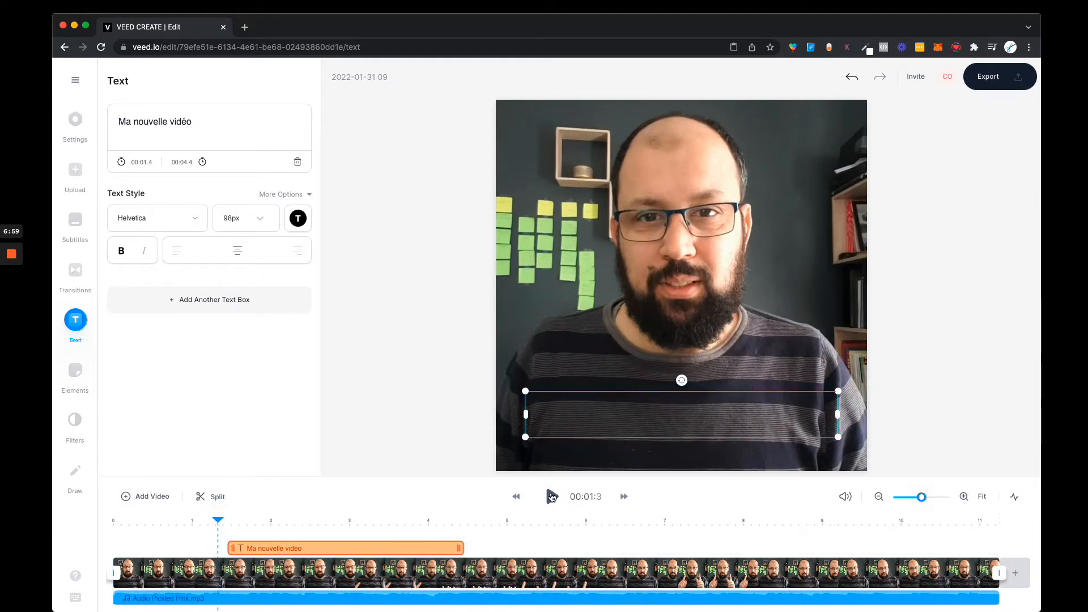
pyautogui.click(553, 497)
pyautogui.click(553, 496)
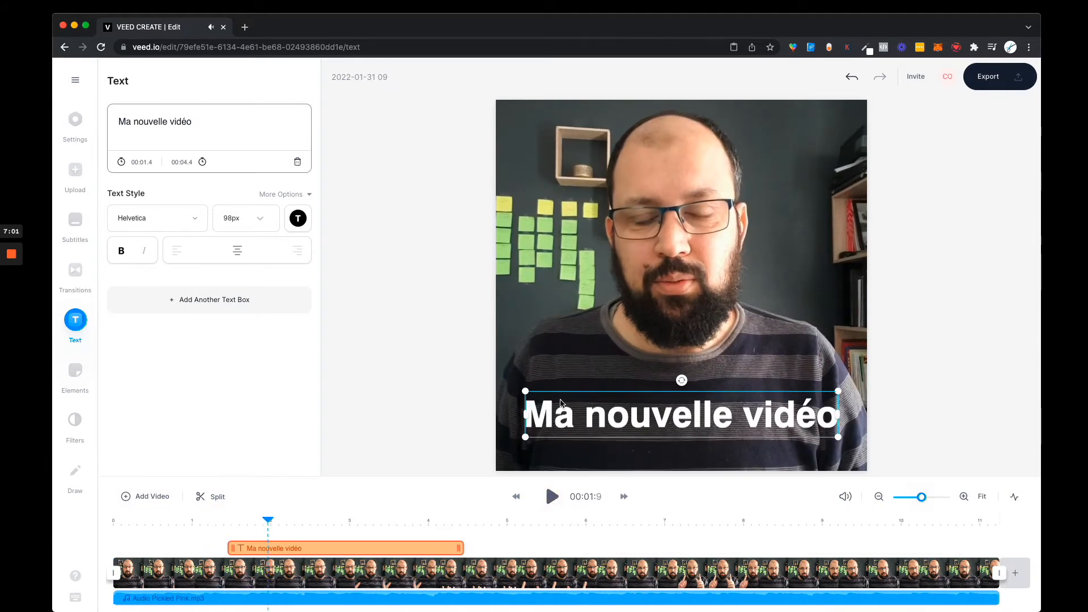
pyautogui.moveTo(197, 552); pyautogui.dragTo(148, 546)
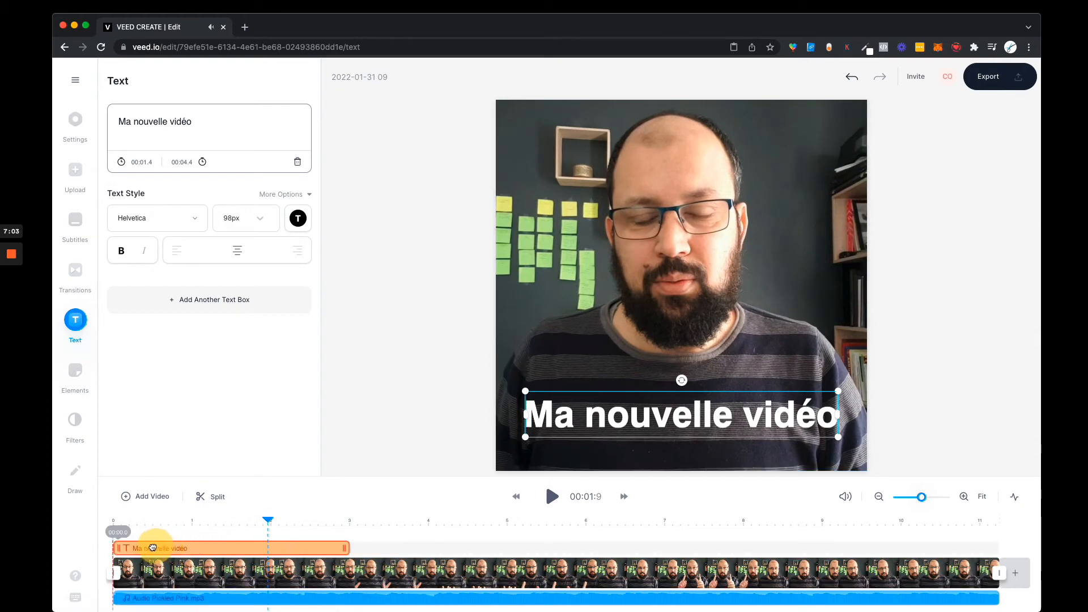
pyautogui.moveTo(345, 550); pyautogui.dragTo(993, 543)
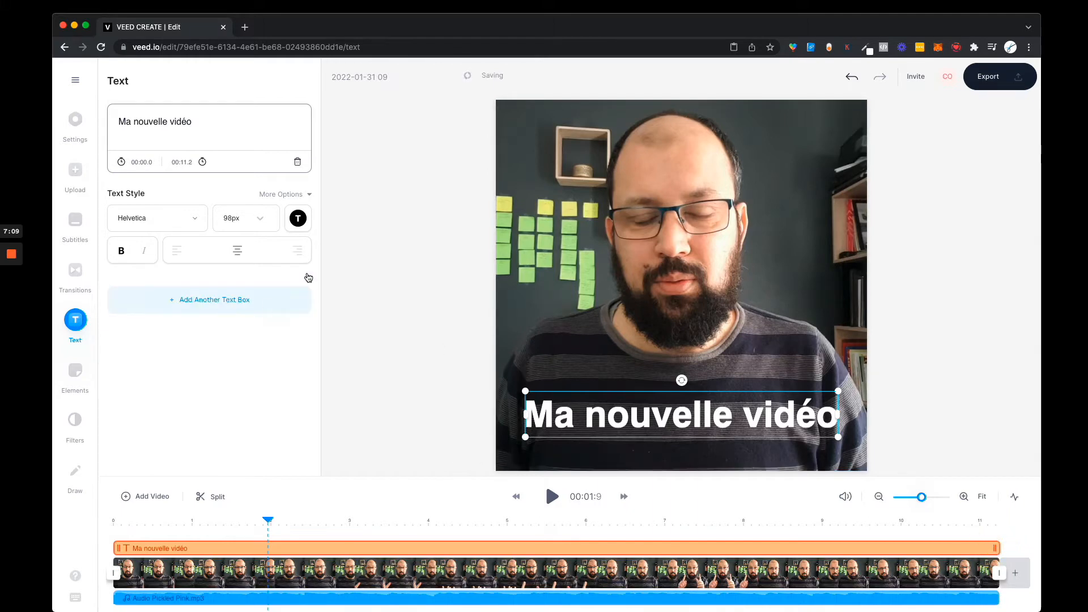
# Try a letter spacing of 2,00 on the title and set it back to 0
pyautogui.click(293, 196)
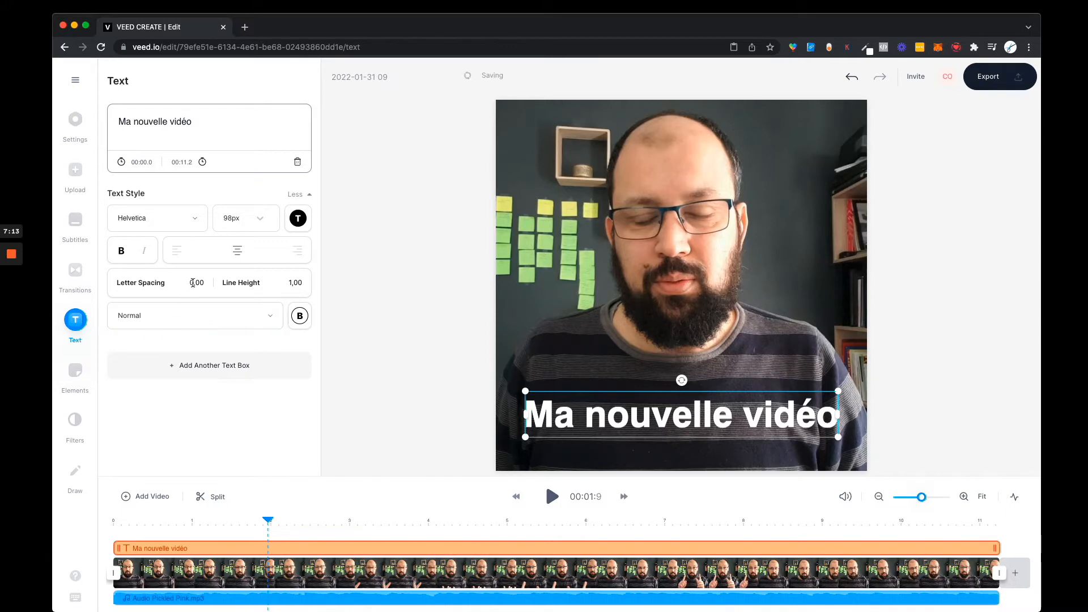
pyautogui.moveTo(190, 282); pyautogui.dragTo(148, 284)
pyautogui.press('Return')
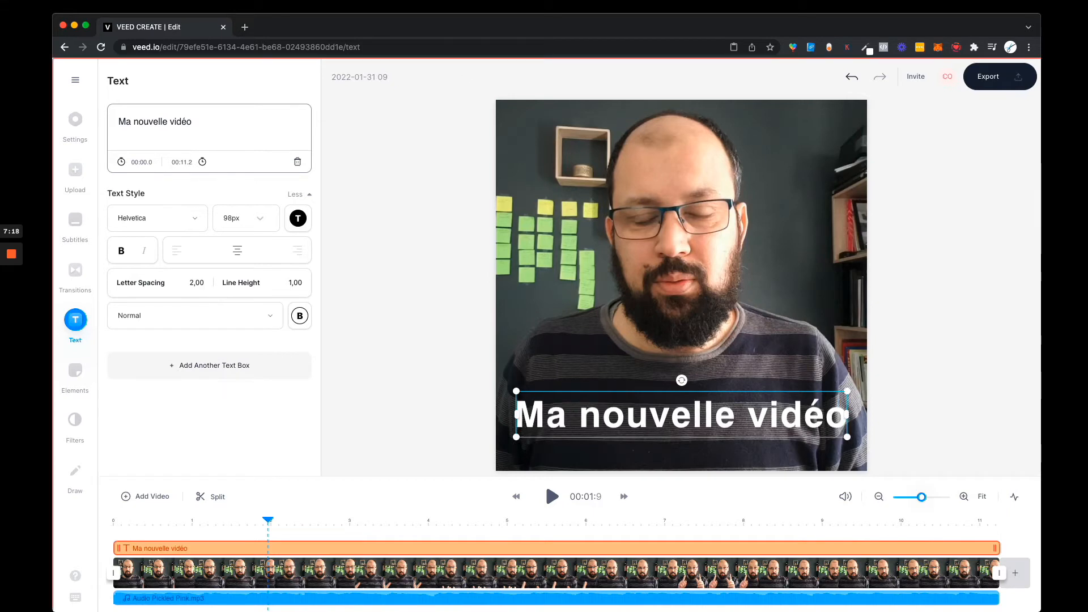
pyautogui.click(199, 283)
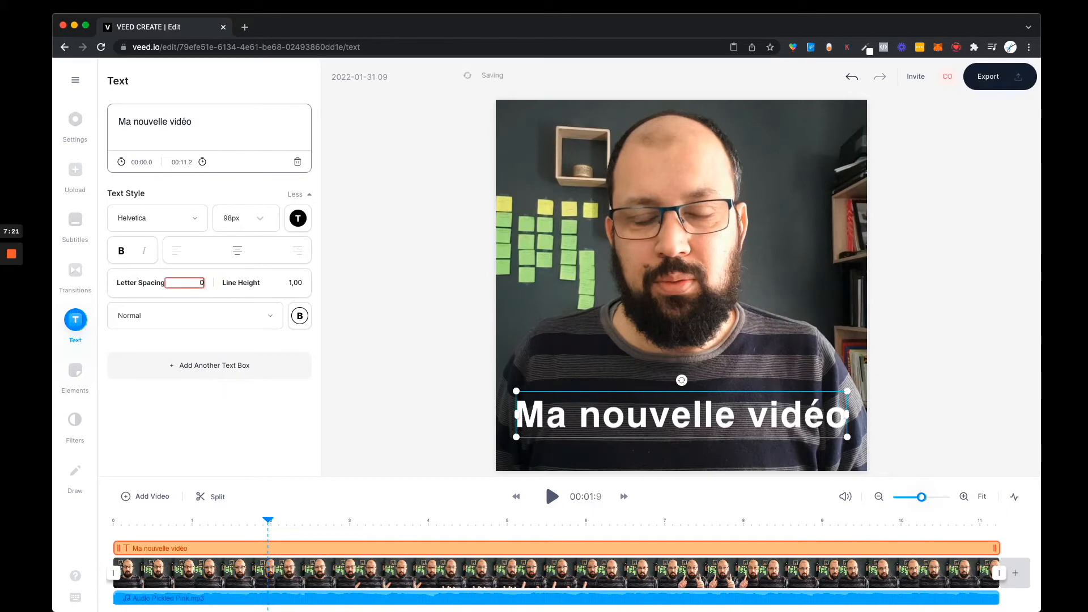
pyautogui.write('0')
pyautogui.press('Return')
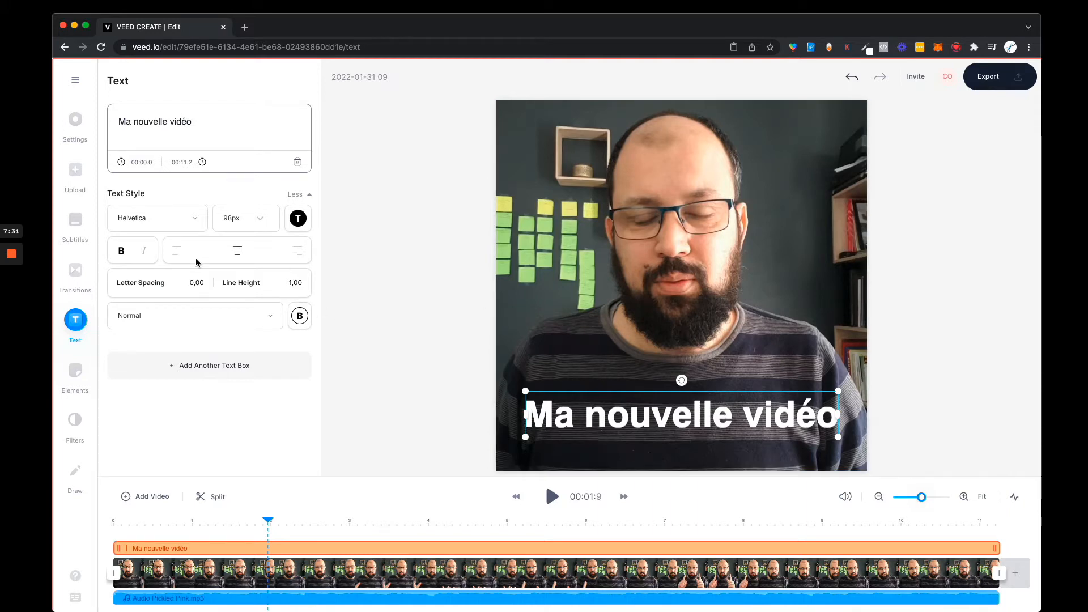
# Try toggling the title's bold style and look through the available fonts without choosing another one
pyautogui.click(122, 252)
pyautogui.click(121, 253)
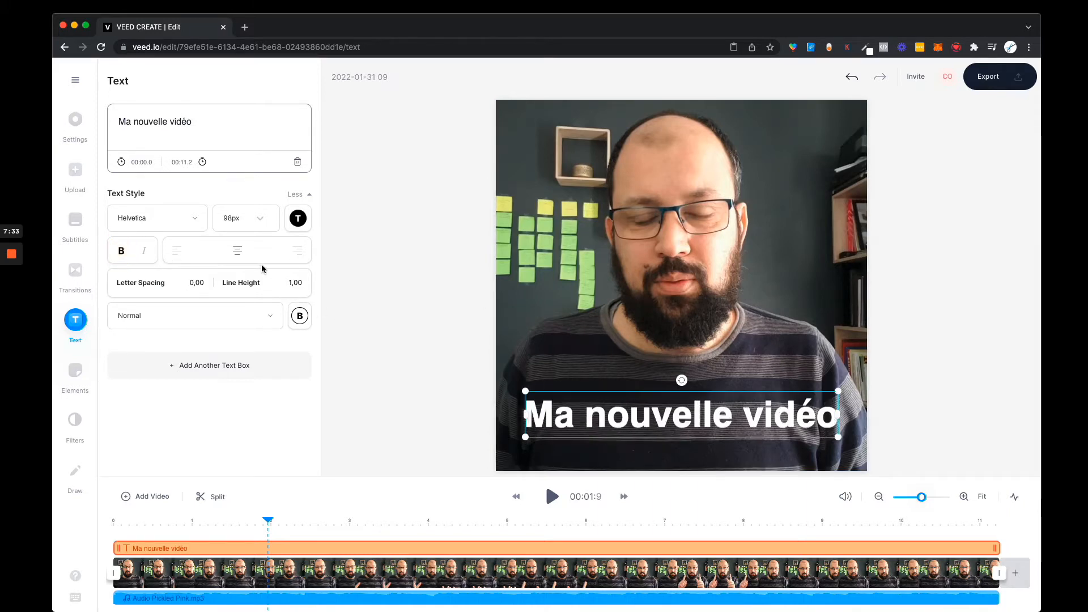
pyautogui.click(172, 223)
pyautogui.scroll(-10, 156, 316)
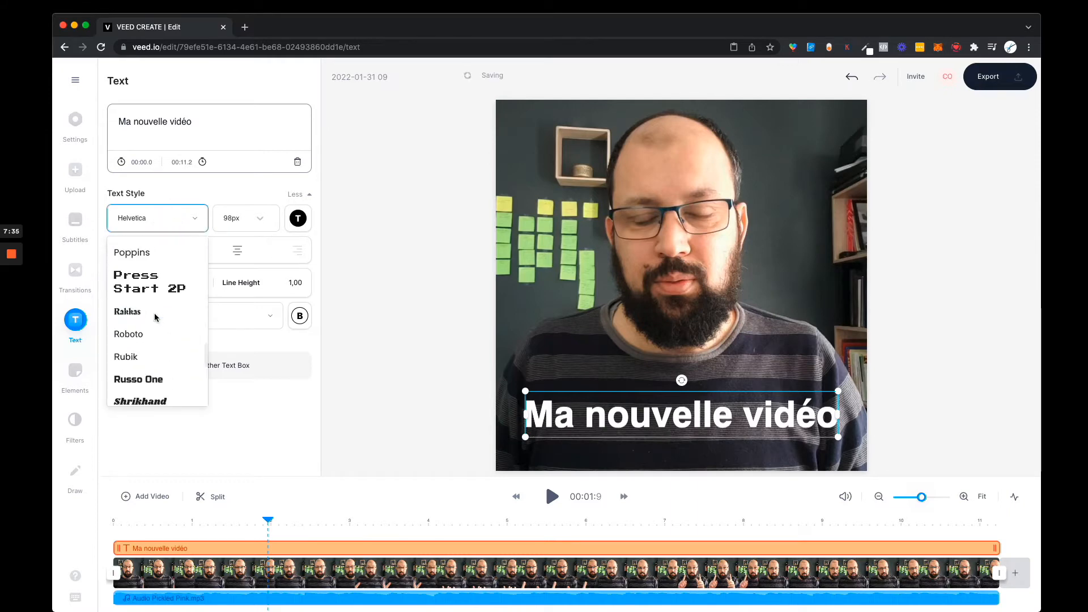
pyautogui.scroll(15, 187, 290)
pyautogui.click(312, 185)
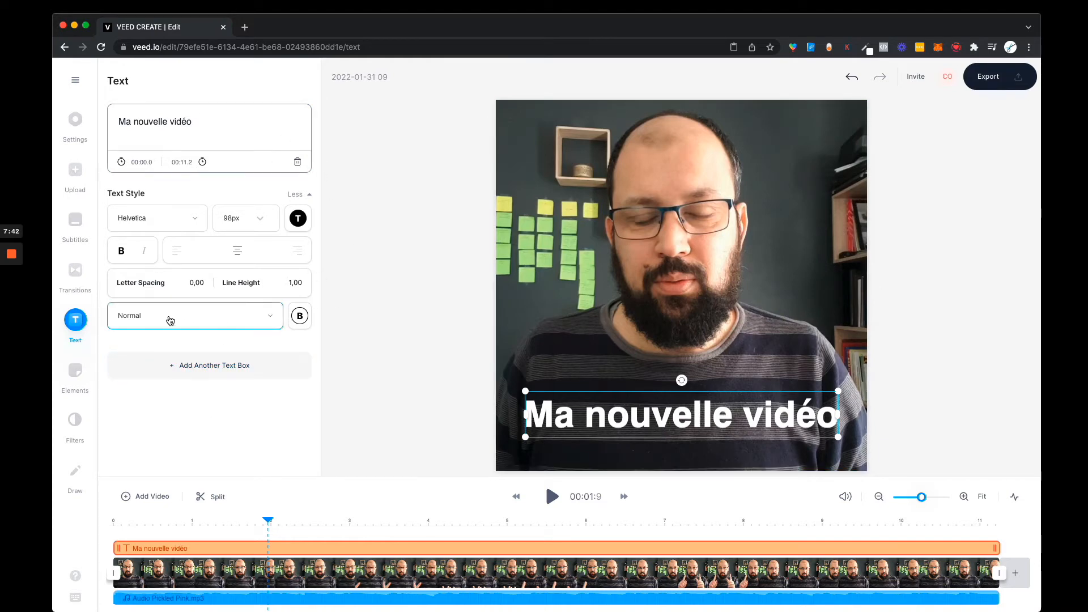
# Give the title the Block style with a red #FF1717 background and deselect it
pyautogui.click(238, 327)
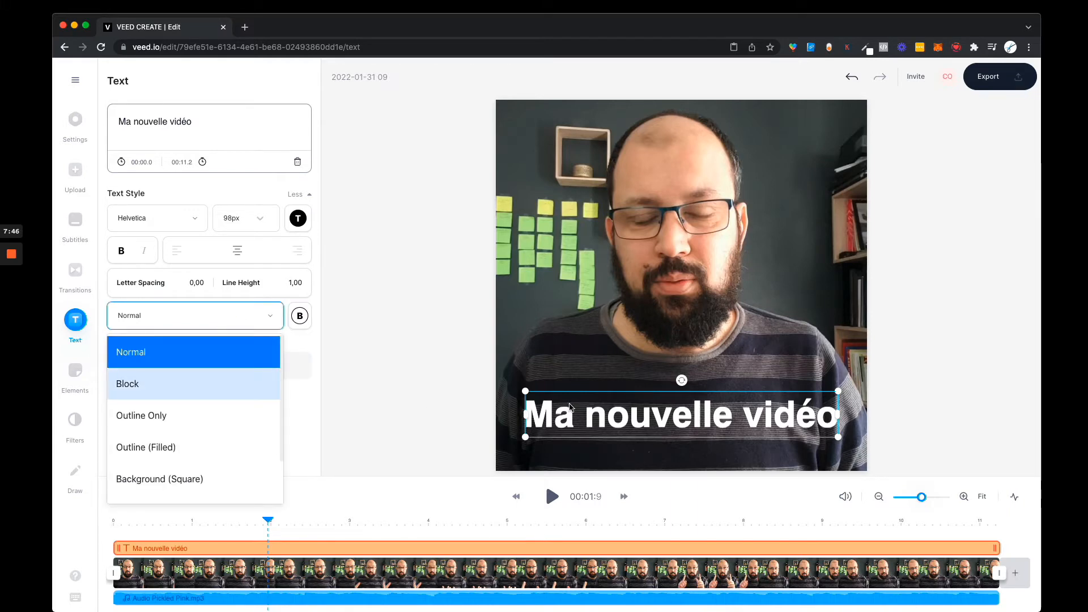
pyautogui.click(213, 383)
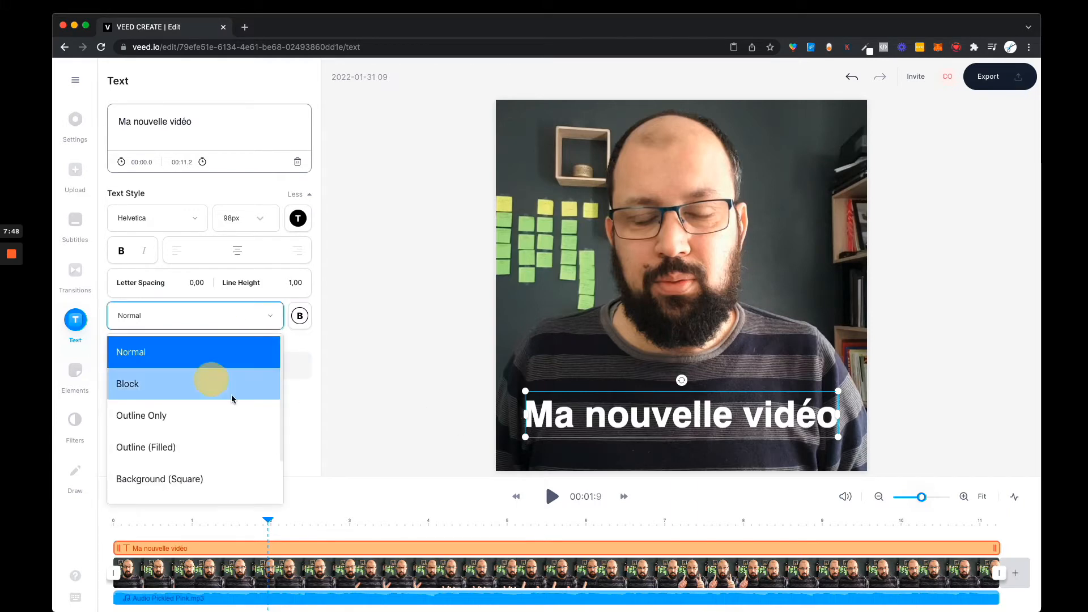
pyautogui.click(299, 316)
pyautogui.click(270, 485)
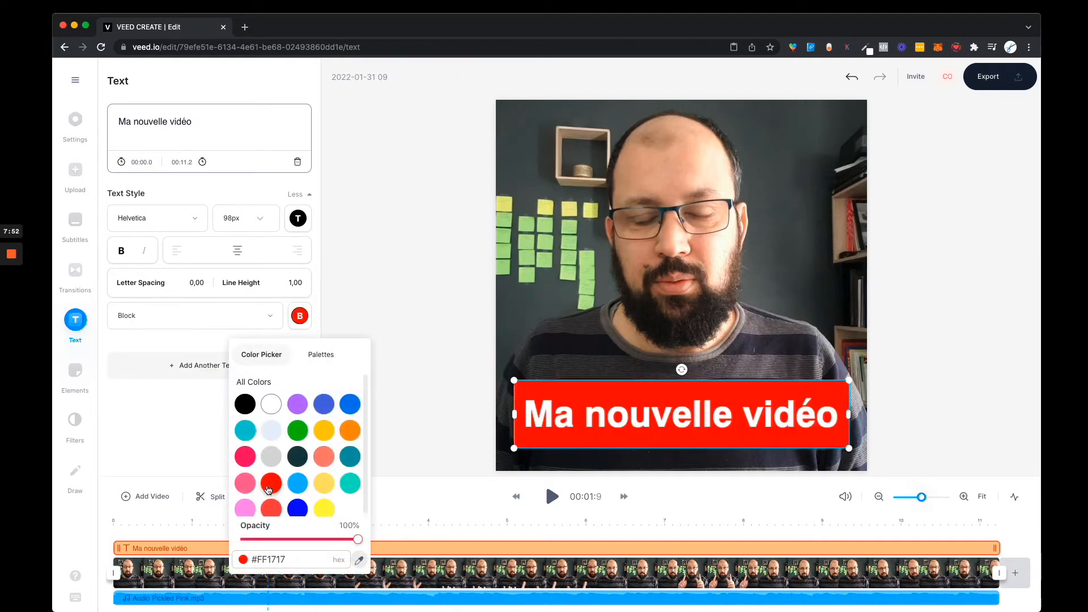
pyautogui.click(503, 365)
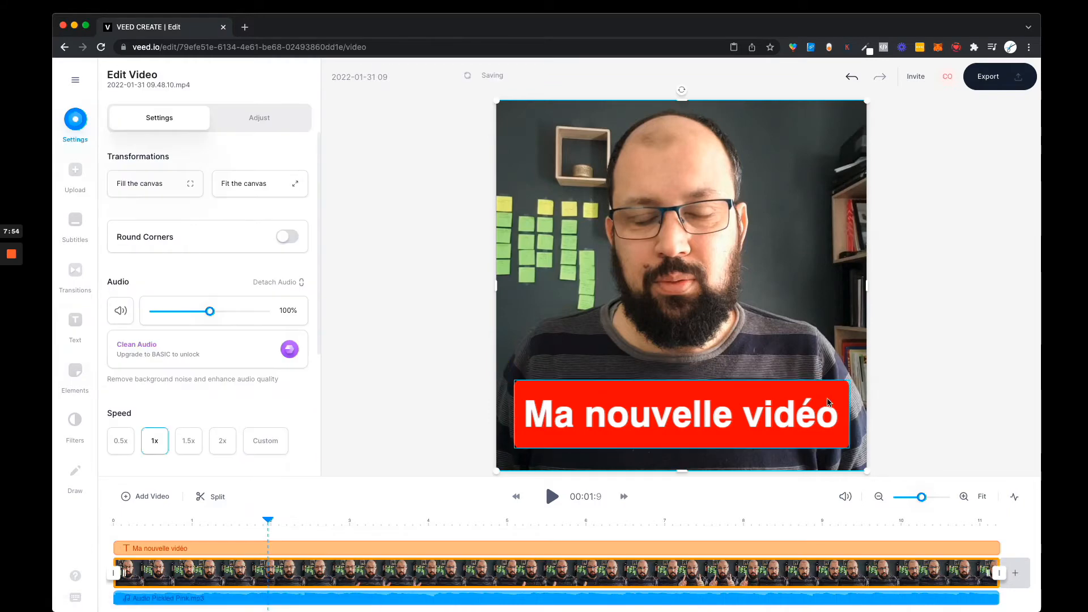
pyautogui.click(960, 397)
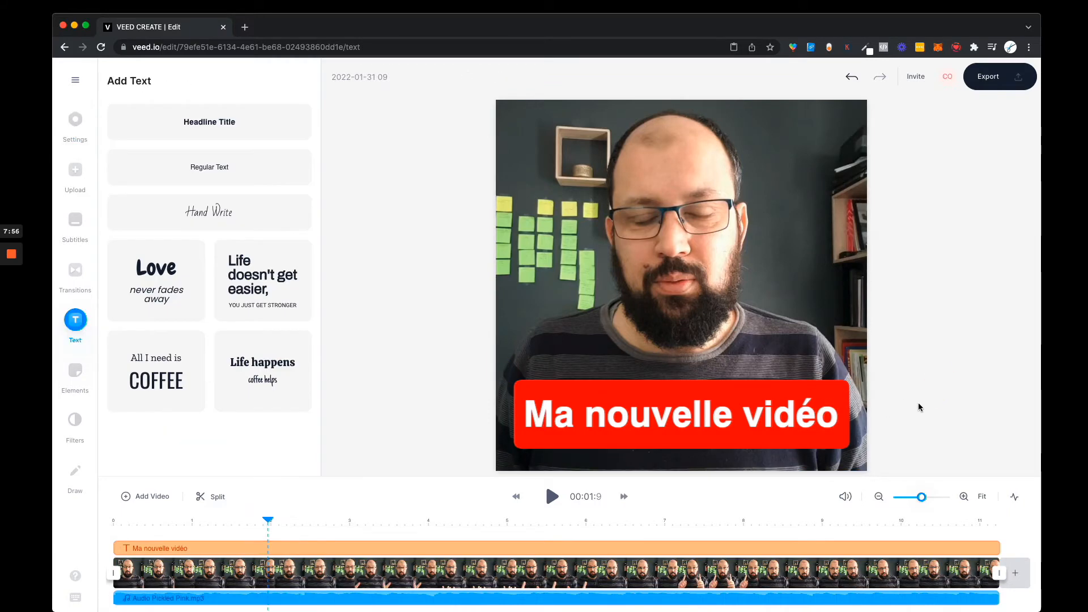
# Shrink the red title block to about three quarters of its width and center it horizontally over the lower shirt
pyautogui.click(815, 404)
pyautogui.moveTo(849, 380); pyautogui.dragTo(760, 406)
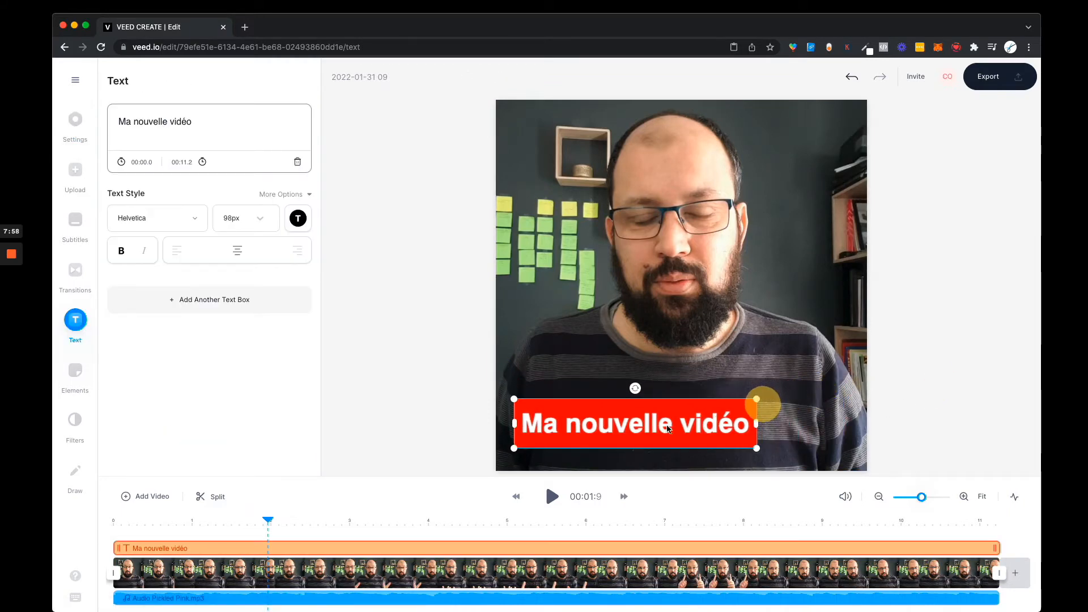
pyautogui.moveTo(674, 425); pyautogui.dragTo(719, 427)
pyautogui.click(400, 322)
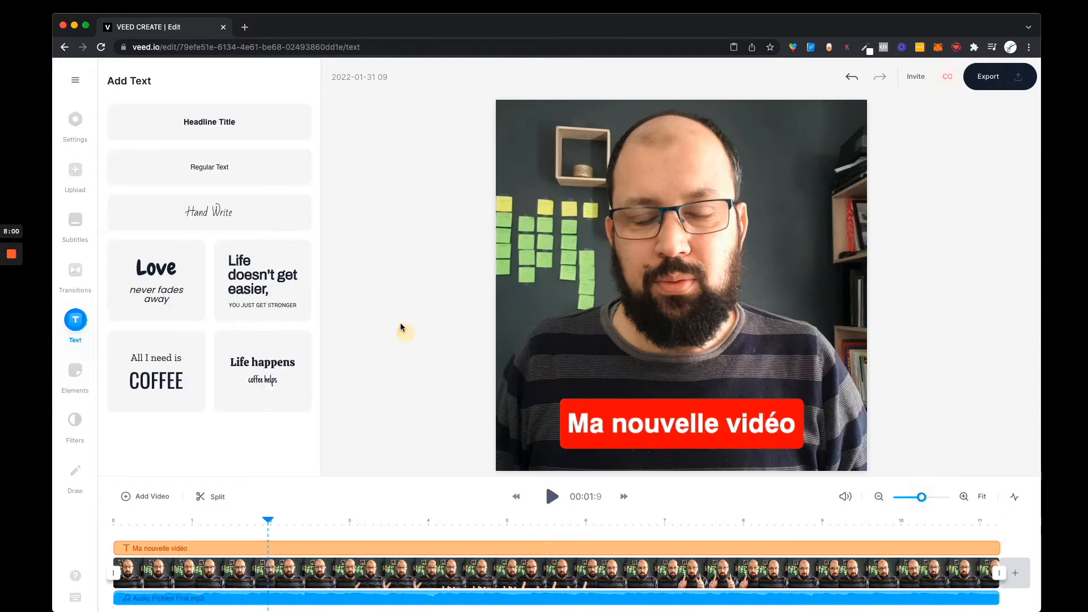
# Add the star-eyed emoji sticker from the full emoji collection to the video
pyautogui.click(79, 370)
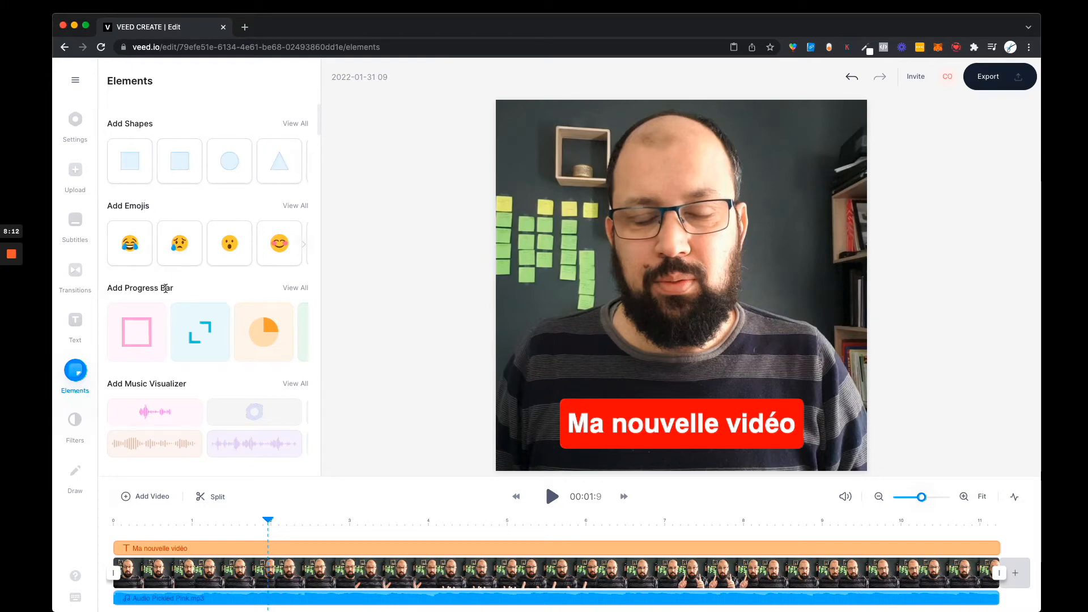
pyautogui.click(295, 205)
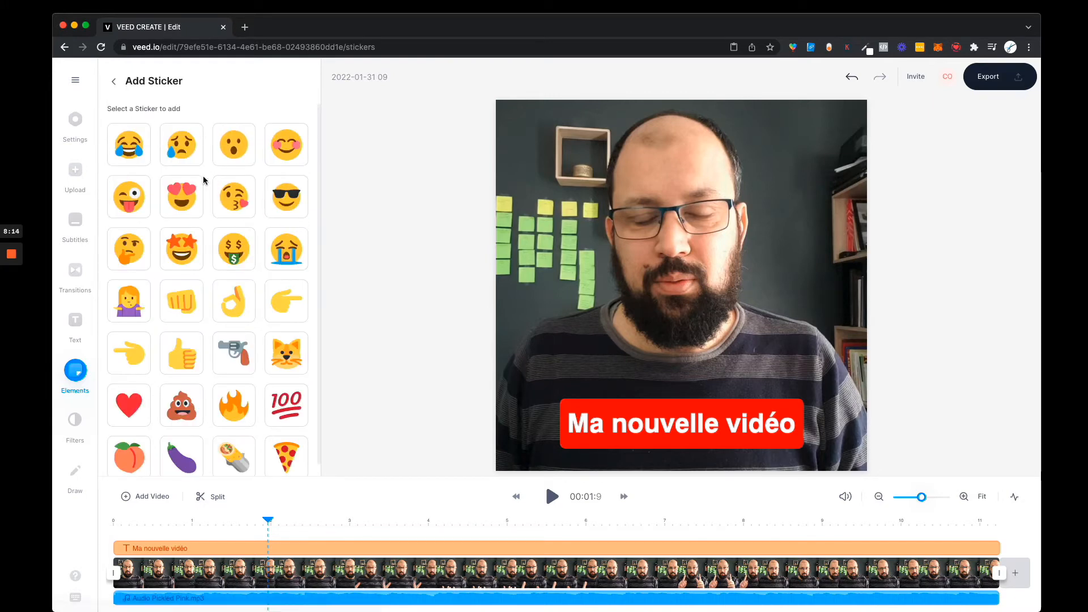
pyautogui.scroll(-1, 181, 340)
pyautogui.click(180, 243)
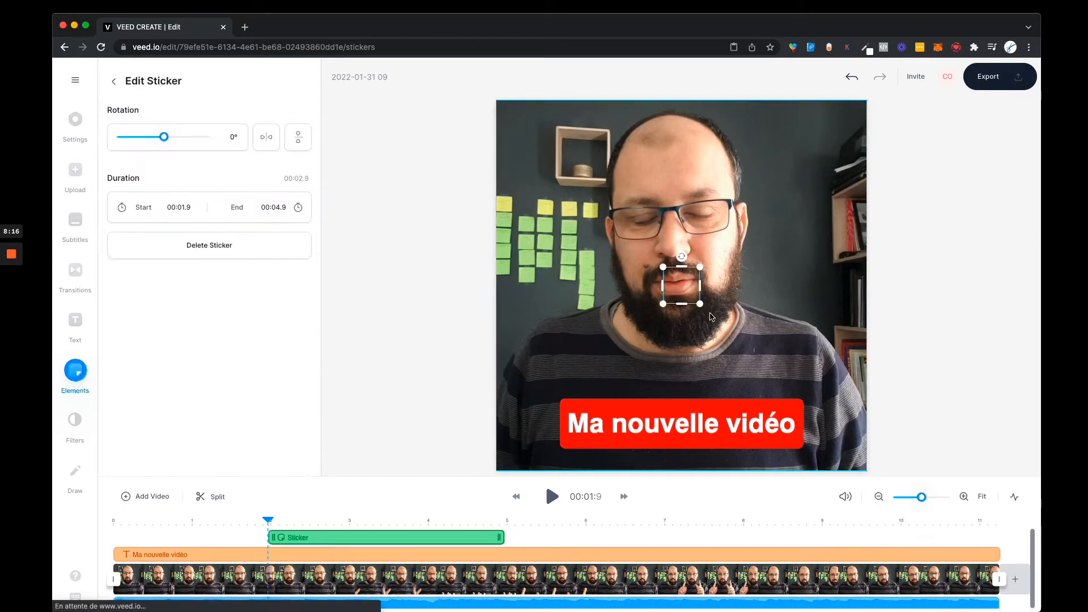
# Delete the star-eyed emoji sticker from the video and return to the overview of elements
pyautogui.rightClick(681, 290)
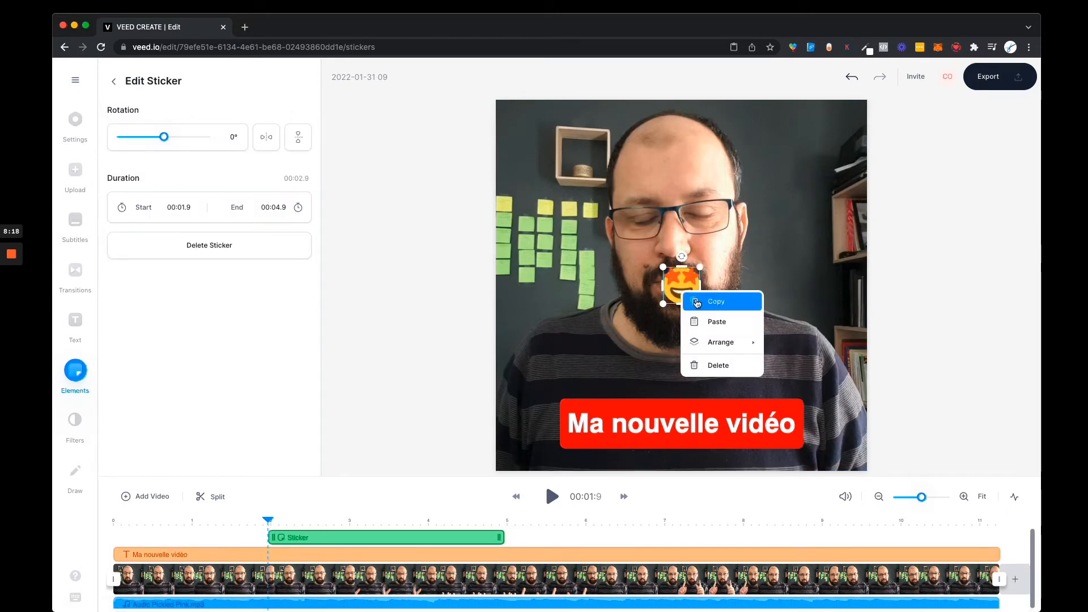
pyautogui.click(718, 365)
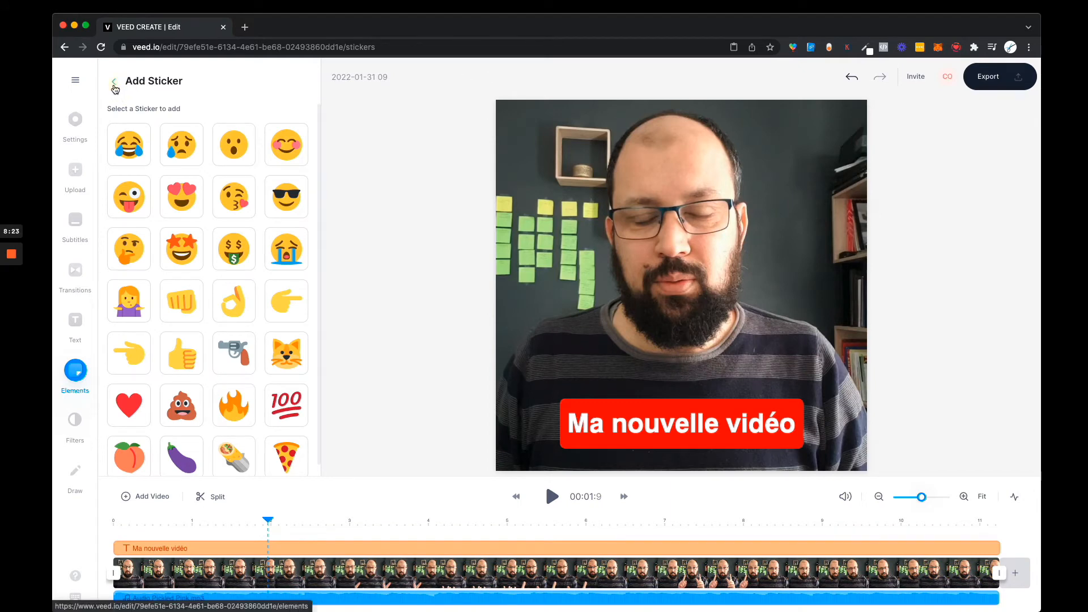
pyautogui.click(115, 85)
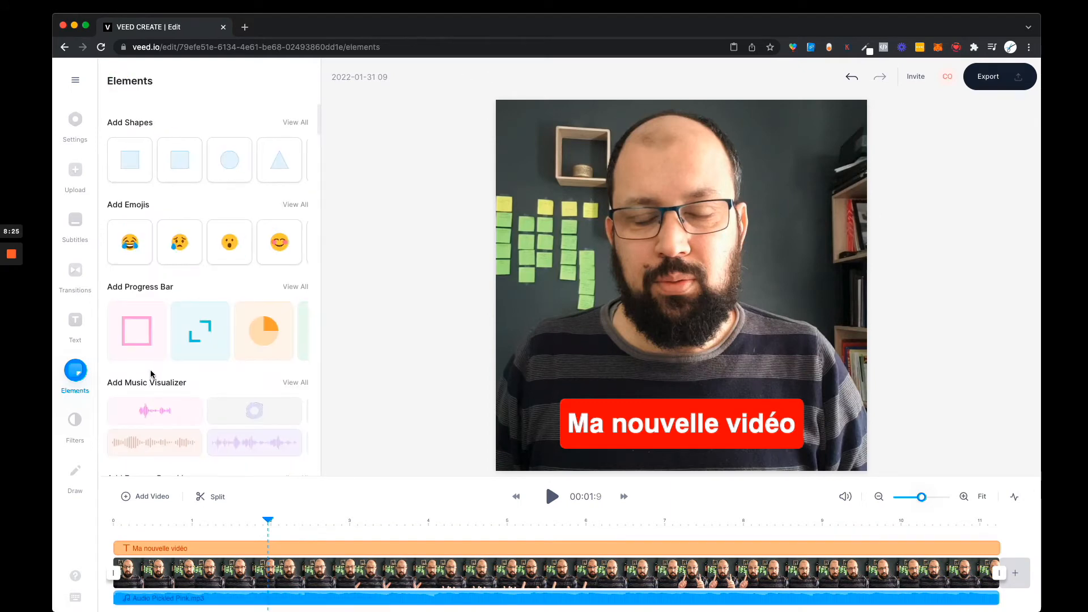
# Open the full set of progress bar styles and move the red title block slightly higher on the shirt
pyautogui.click(295, 286)
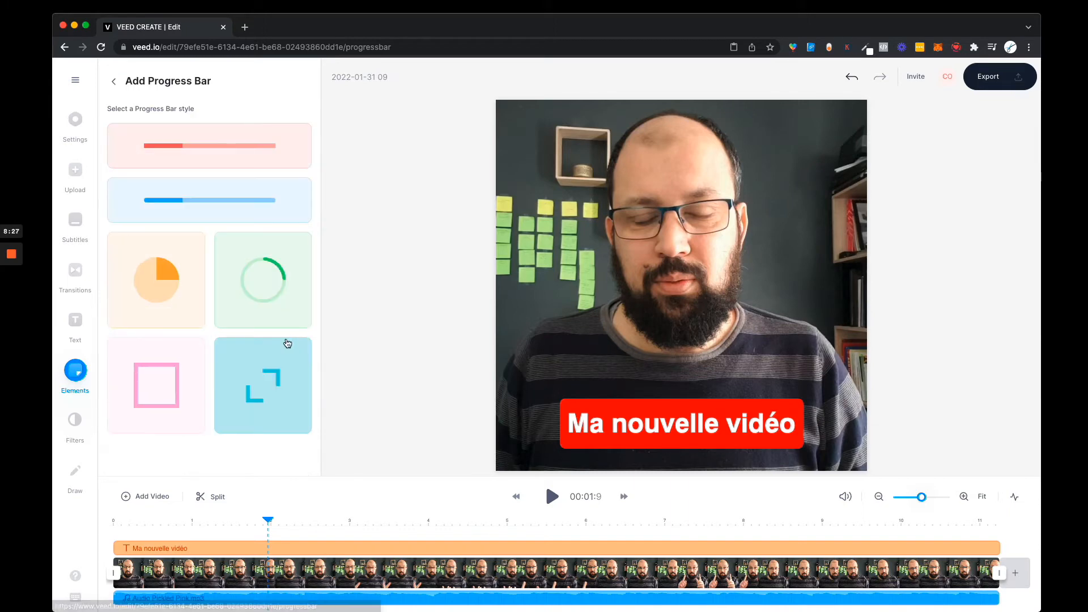
pyautogui.moveTo(643, 424); pyautogui.dragTo(643, 409)
# Add the red rectangle progress bar and fit it along the video's bottom edge across the full width
pyautogui.click(200, 156)
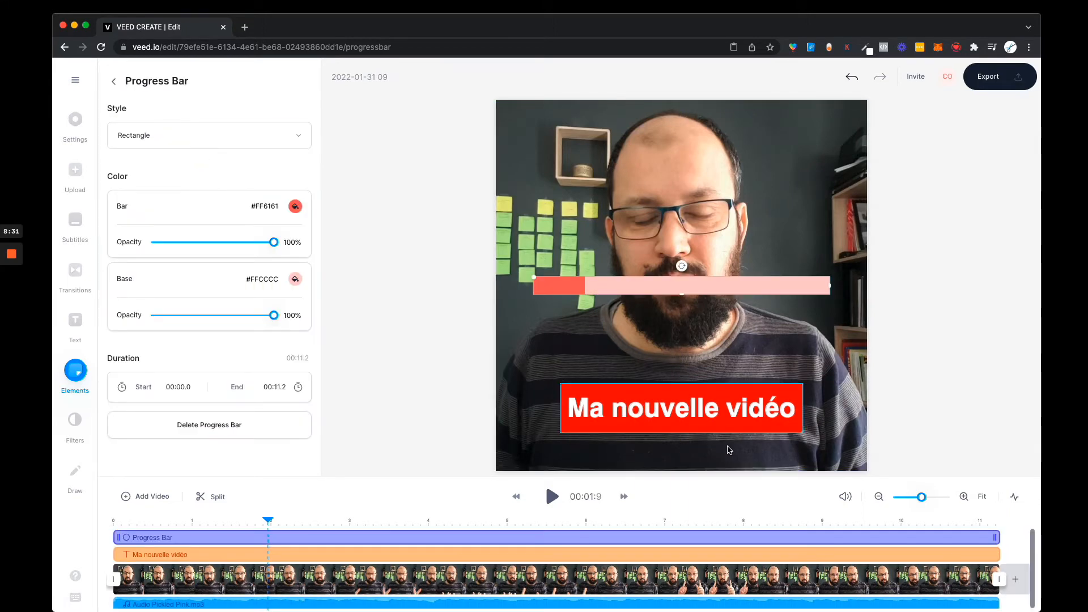
pyautogui.moveTo(679, 291); pyautogui.dragTo(634, 465)
pyautogui.moveTo(800, 468); pyautogui.dragTo(871, 464)
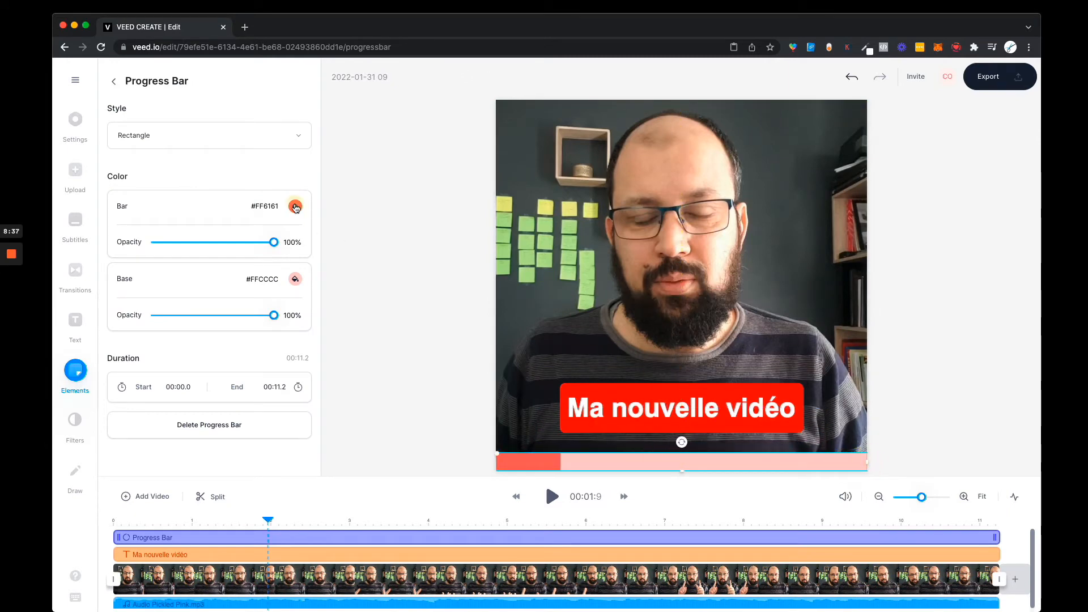
# Set the rectangle progress bar's bar color to #FF1717 and its base opacity to 0%, and deselect it
pyautogui.click(295, 208)
pyautogui.click(264, 378)
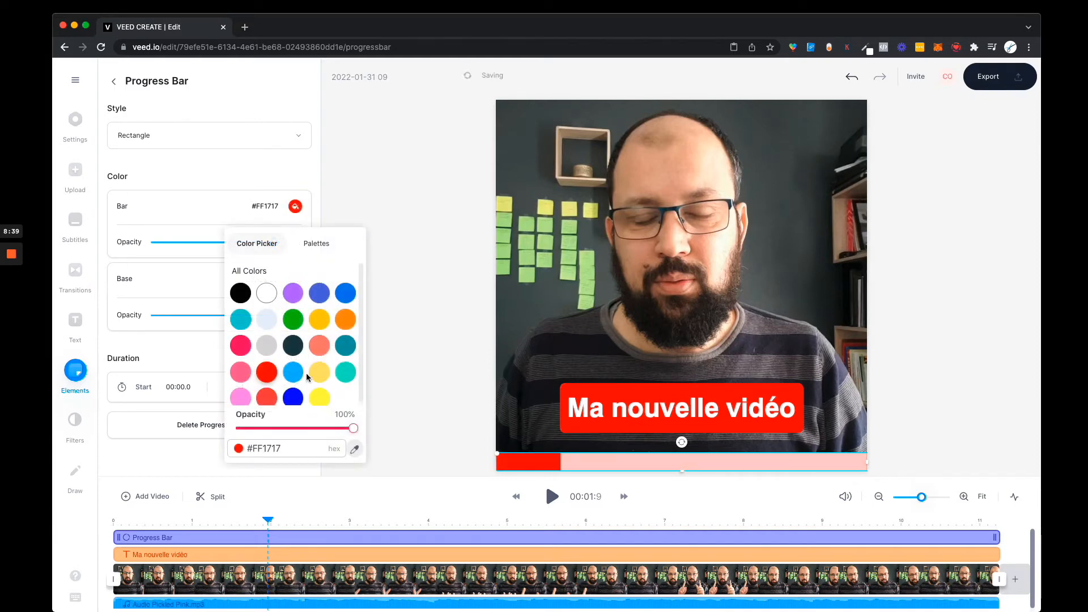
pyautogui.click(547, 469)
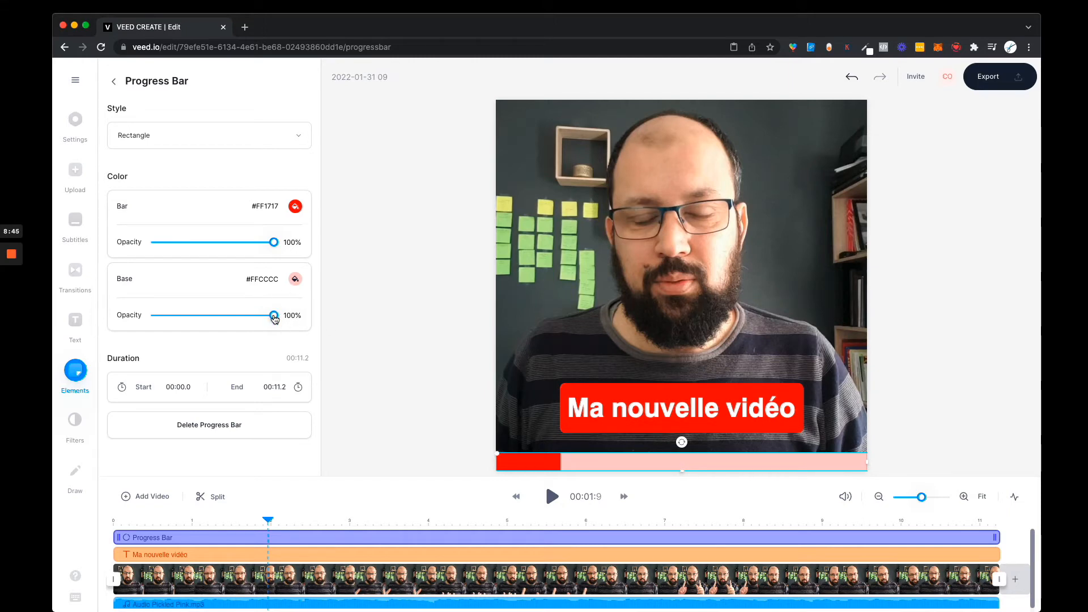
pyautogui.moveTo(274, 318); pyautogui.dragTo(125, 316)
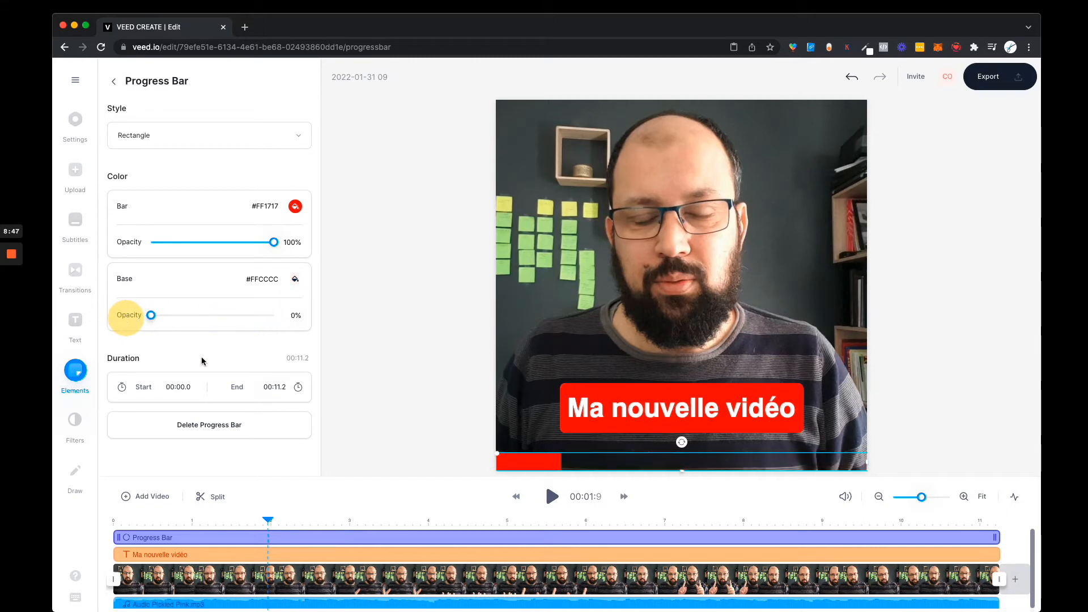
pyautogui.click(409, 397)
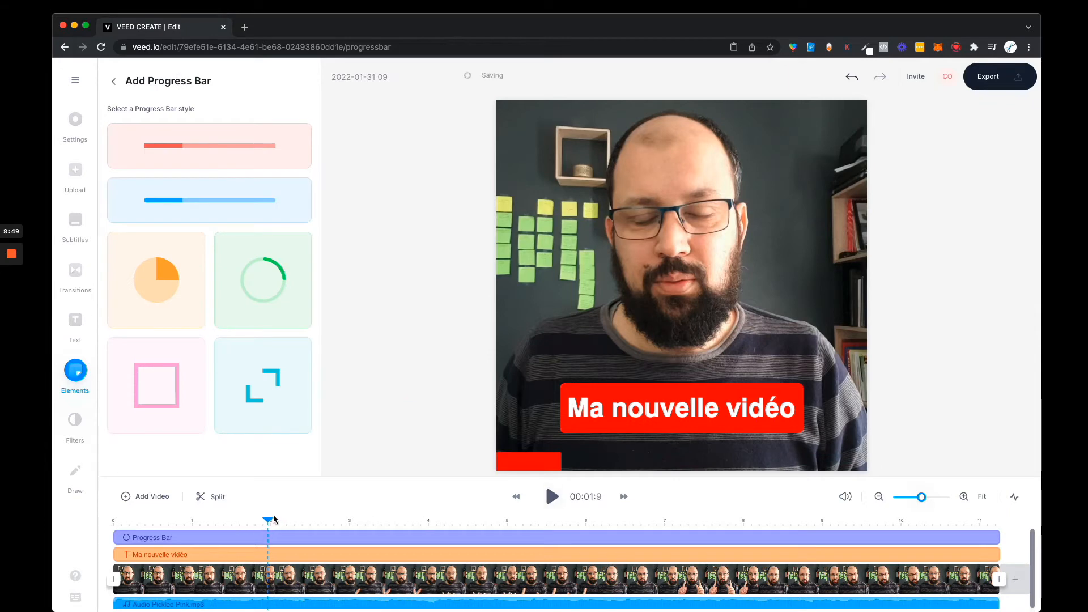
# Play the video from the start to preview the rectangle progress bar, and delete that bar
pyautogui.click(111, 519)
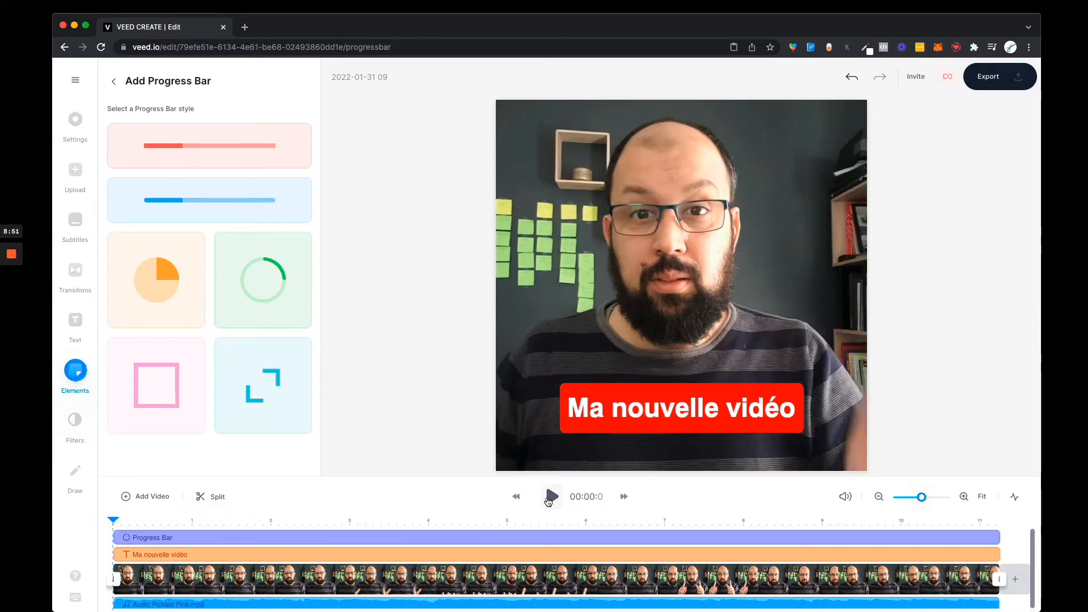
pyautogui.click(549, 498)
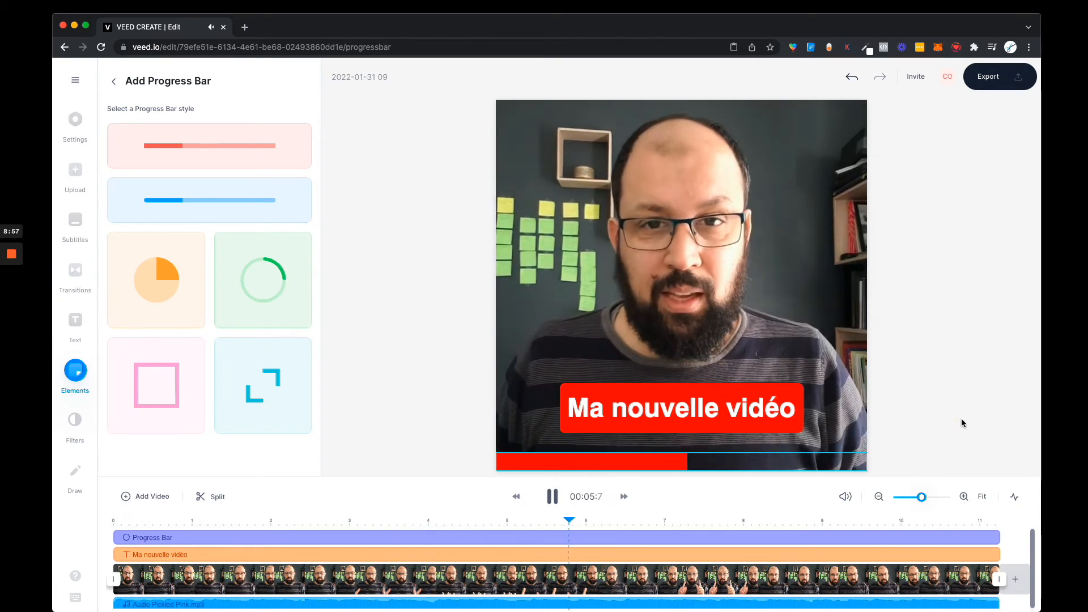
pyautogui.click(552, 496)
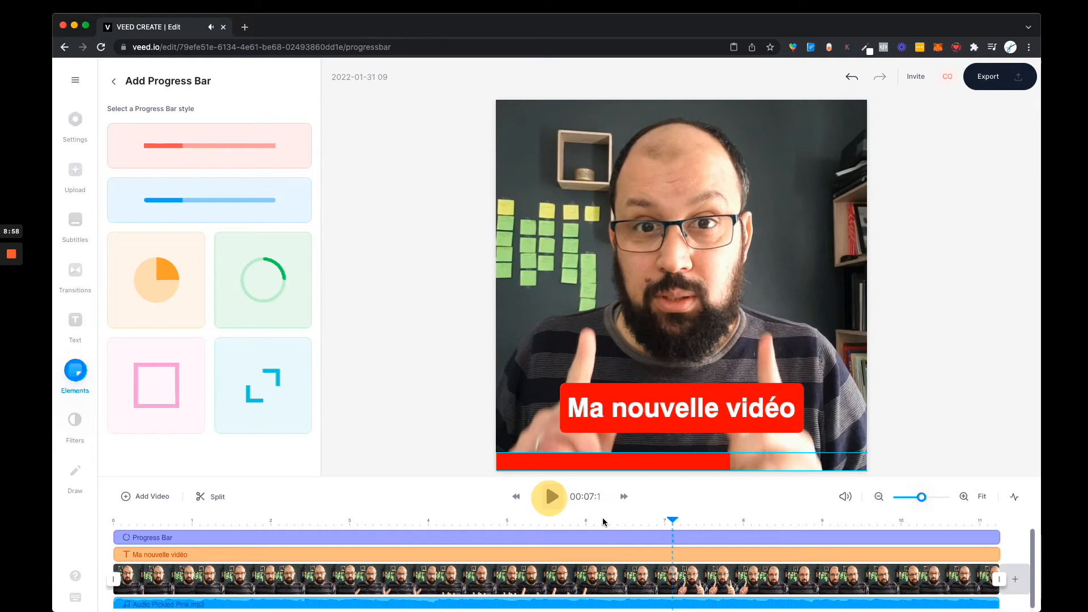
pyautogui.click(672, 465)
pyautogui.press('Delete')
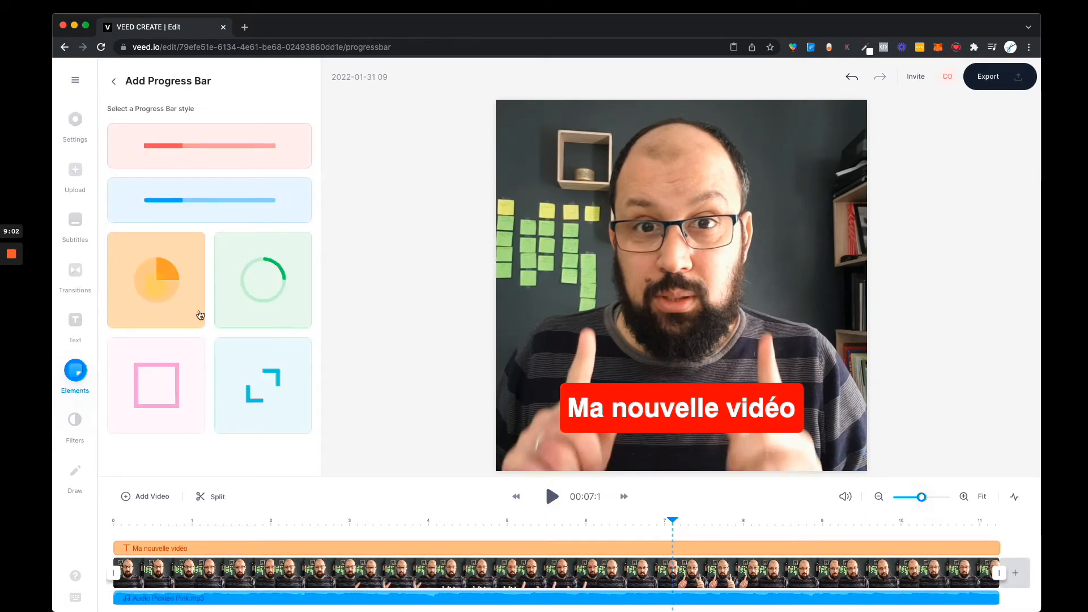
pyautogui.click(196, 309)
pyautogui.moveTo(738, 229); pyautogui.dragTo(690, 280)
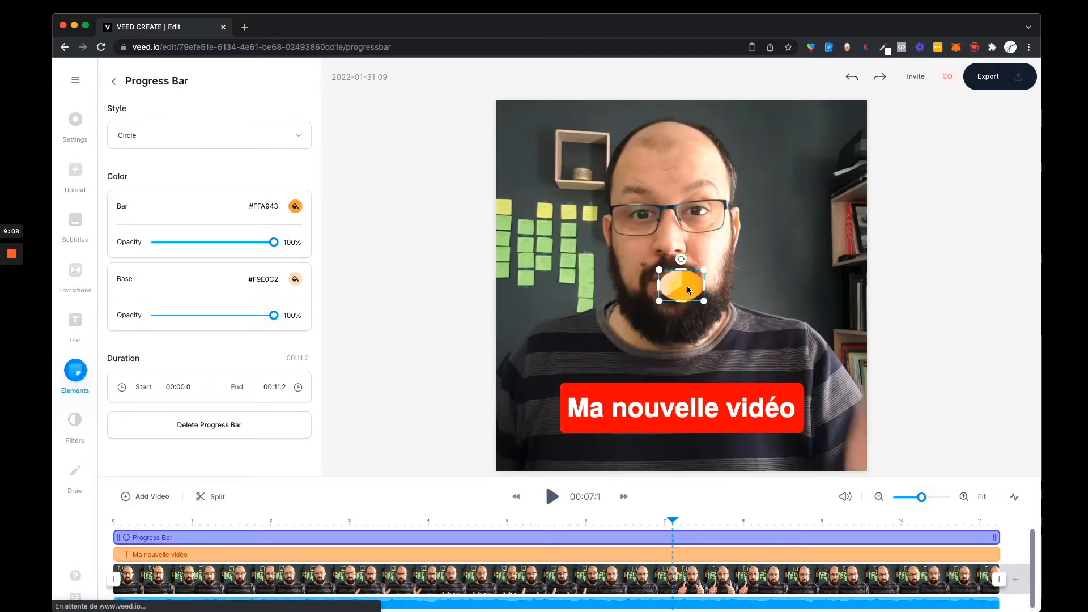
pyautogui.press('BackSpace')
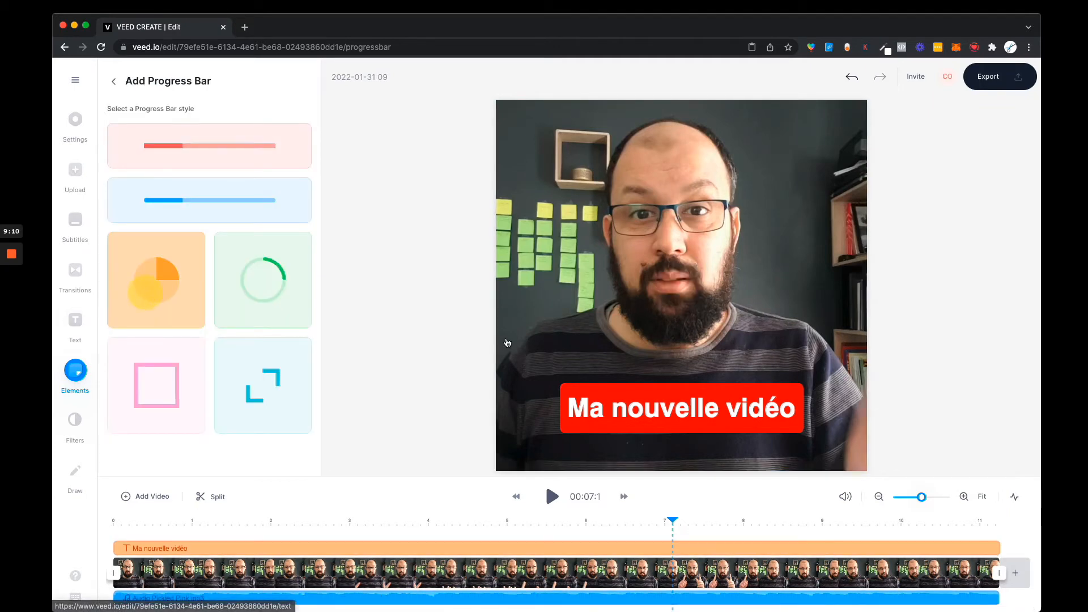
# Add the circle progress bar and shrink it proportionally to a small pie below the speaker's mouth
pyautogui.click(156, 280)
pyautogui.moveTo(734, 230); pyautogui.dragTo(674, 293)
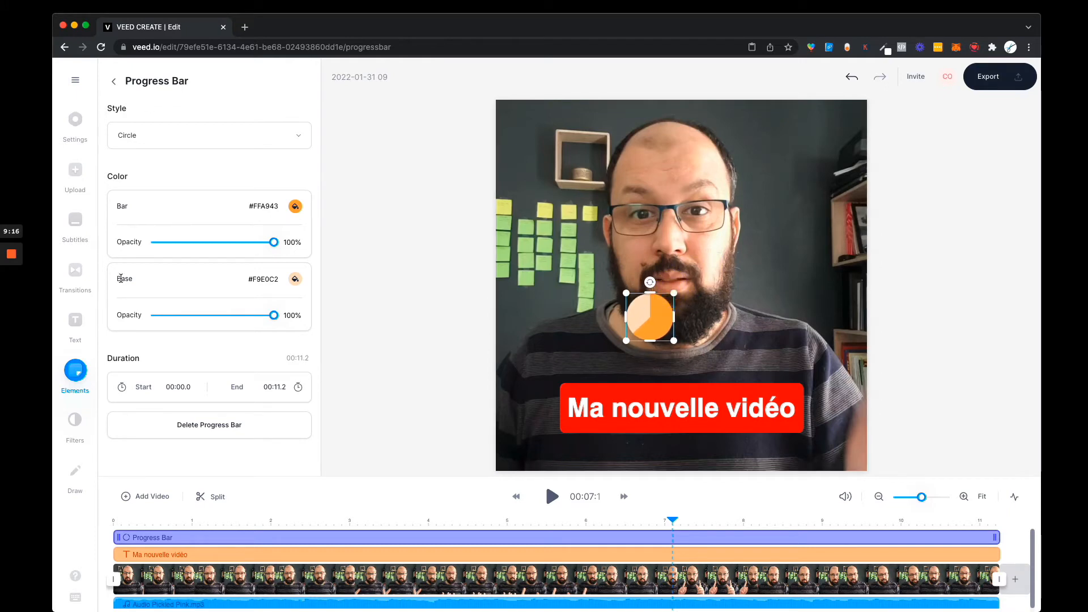
# Set the circle progress bar's bar color to #FF1717 and its base opacity to 0%
pyautogui.click(294, 207)
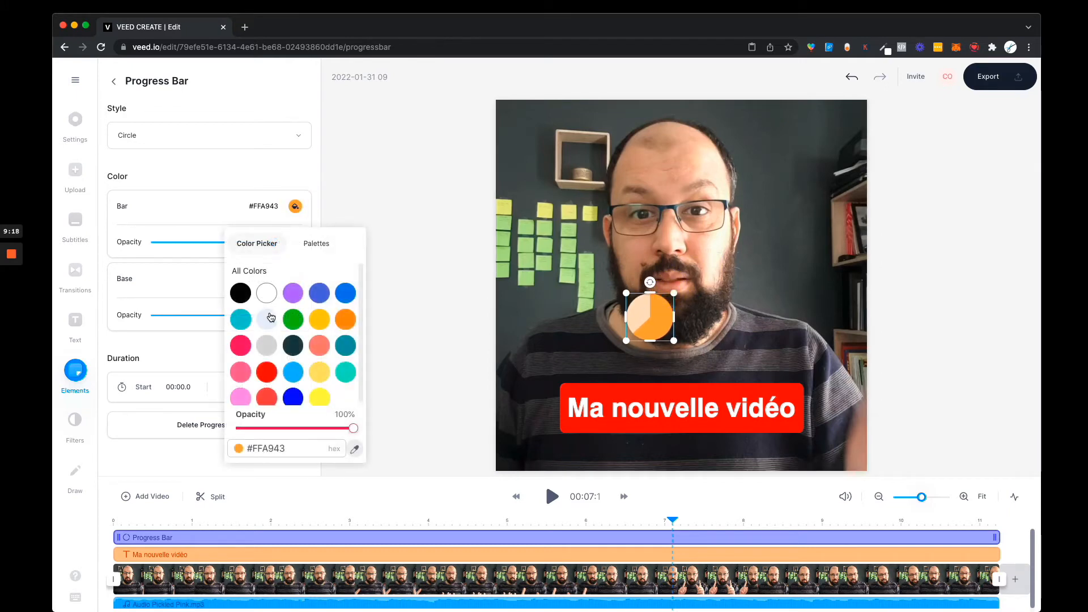
pyautogui.click(267, 381)
pyautogui.moveTo(194, 317); pyautogui.dragTo(151, 315)
# Place the circle progress bar just to the right of the title and play the video from about 4 seconds
pyautogui.moveTo(649, 326); pyautogui.dragTo(818, 437)
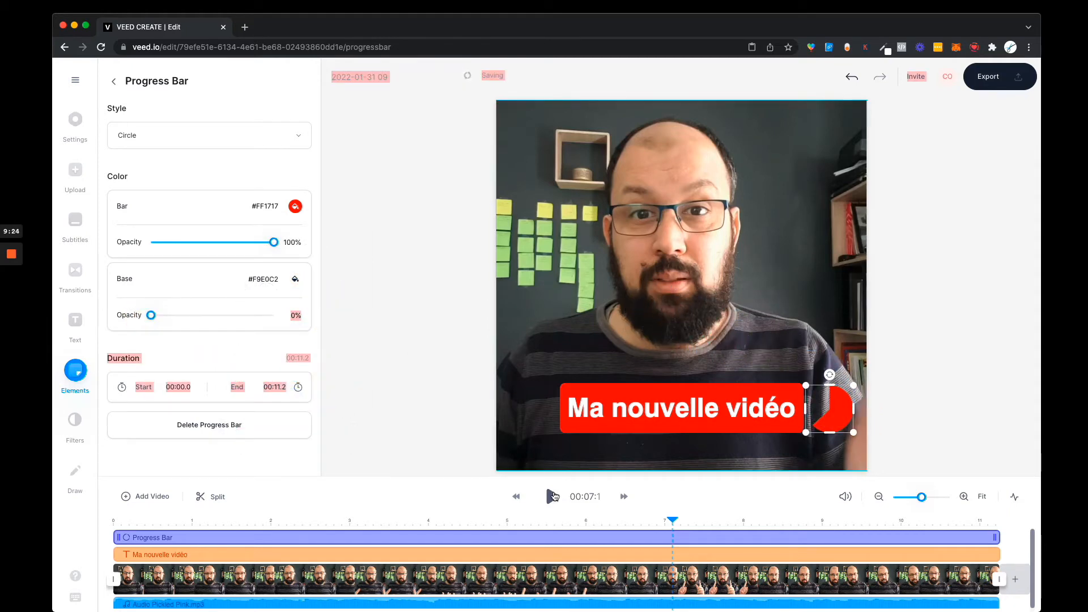
pyautogui.click(450, 517)
pyautogui.click(551, 497)
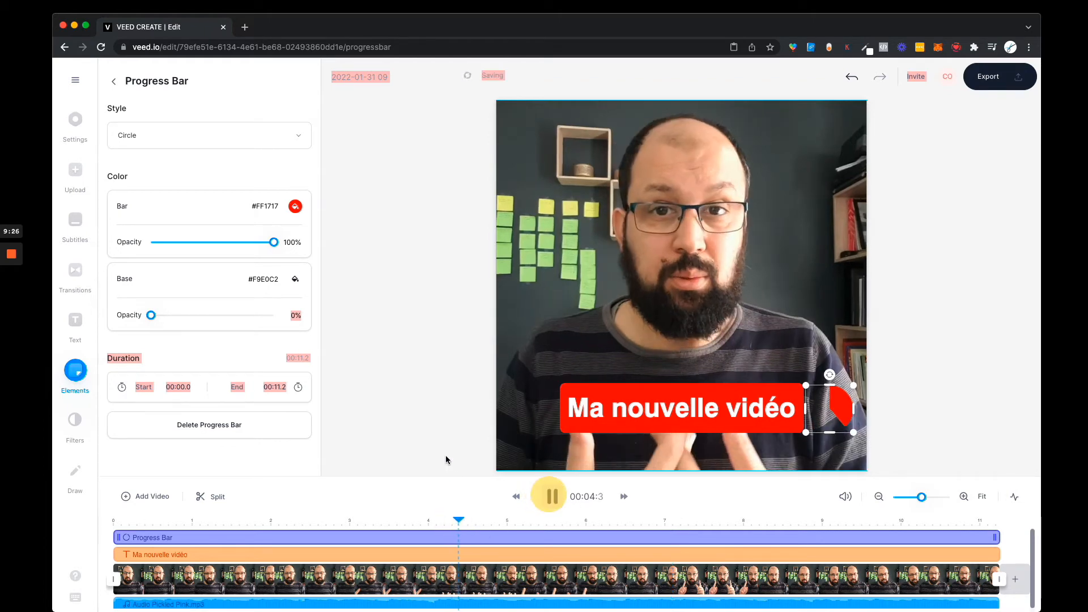
pyautogui.click(414, 407)
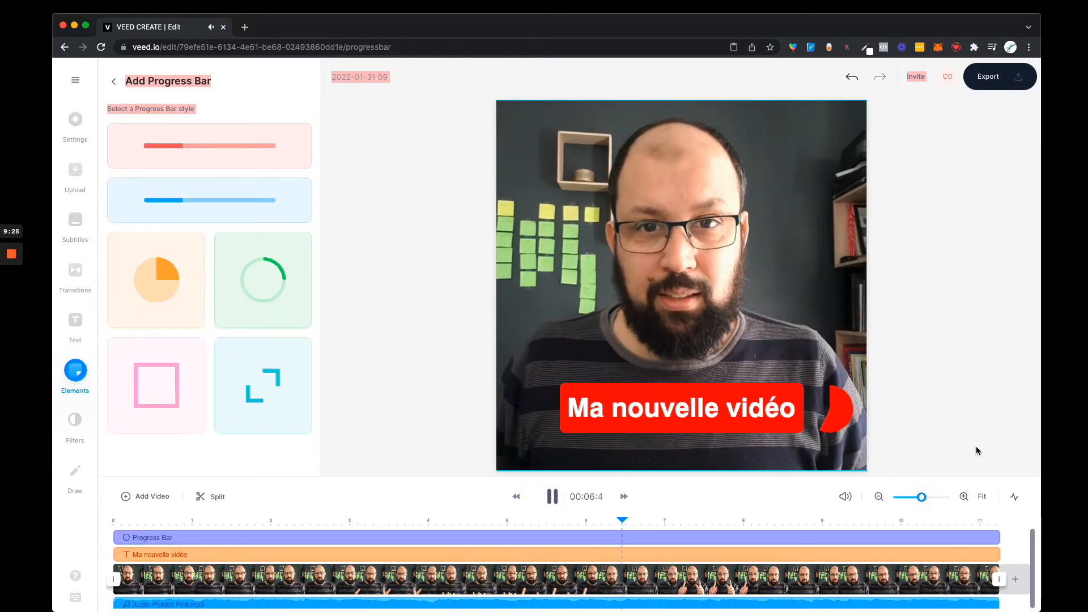
# Move the circle progress bar to the video's upper-right corner and play the video from the start with it deselected
pyautogui.click(836, 430)
pyautogui.moveTo(836, 431); pyautogui.dragTo(835, 151)
pyautogui.click(95, 526)
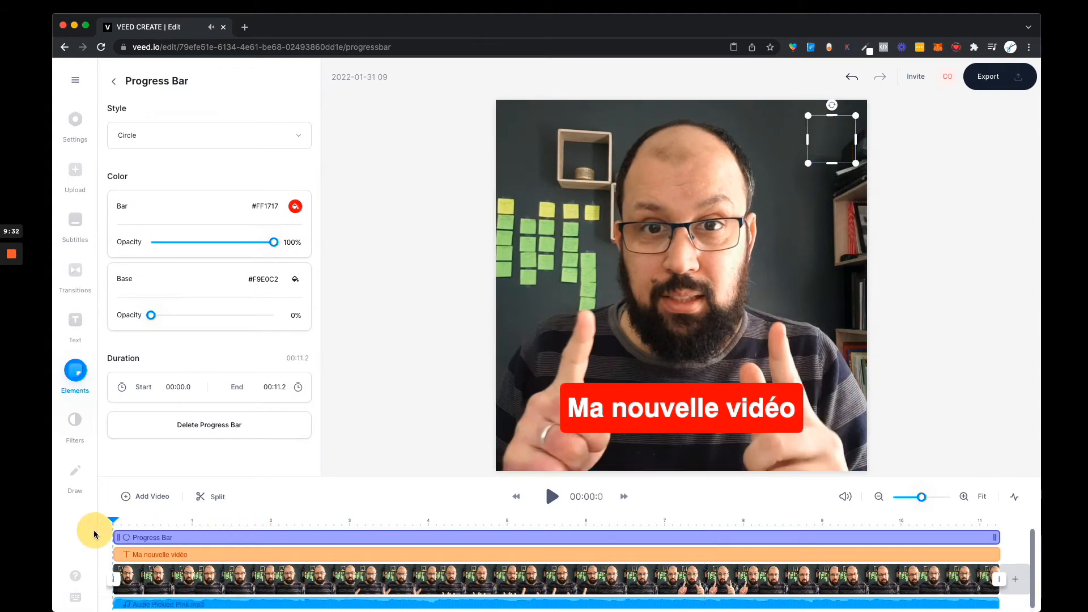
pyautogui.click(553, 497)
pyautogui.click(964, 322)
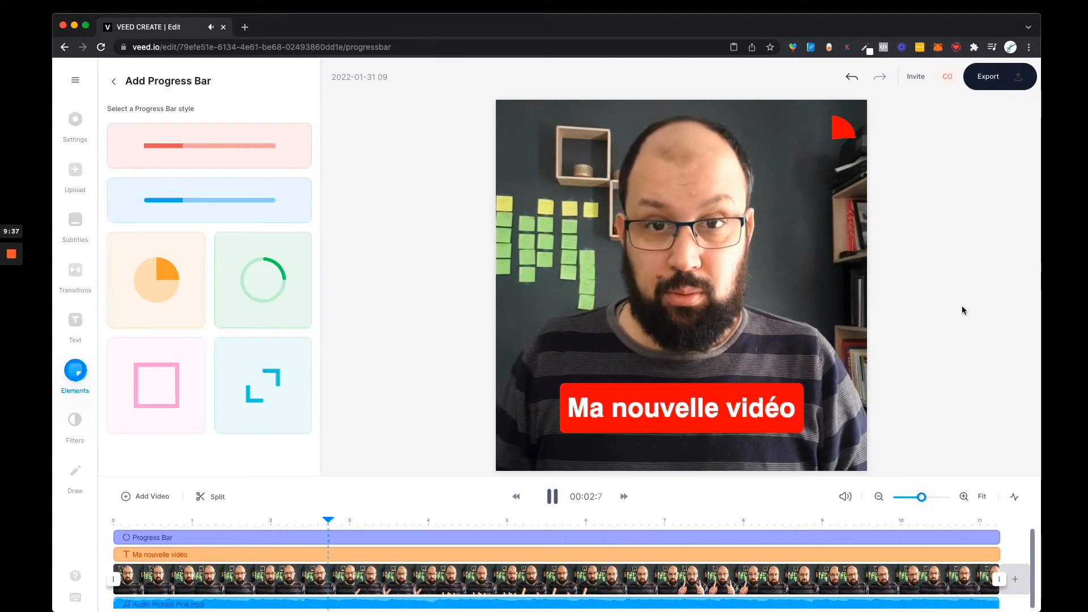
# Delete the circle progress bar and add the pink Border style progress bar instead
pyautogui.click(496, 522)
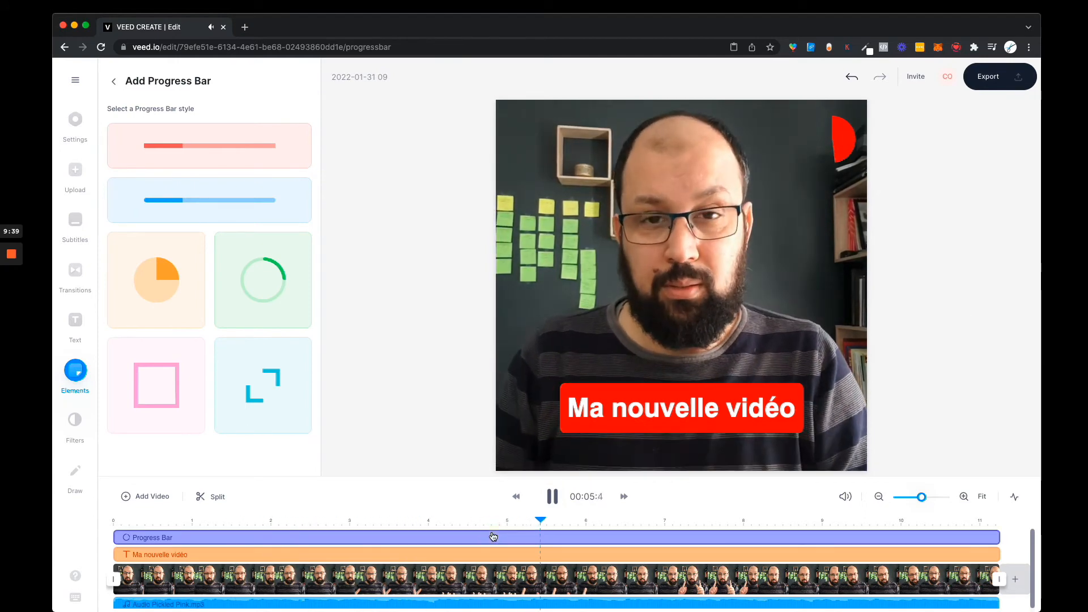
pyautogui.click(493, 536)
pyautogui.press('Delete')
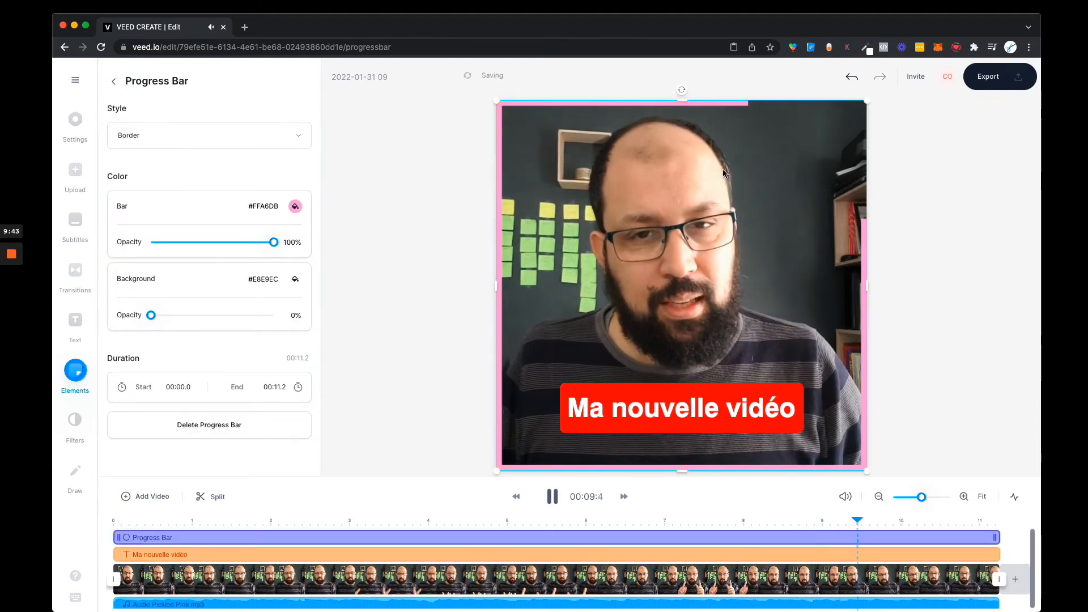
# Try #5269DA as the border progress bar's bar color, and settle on blue #0101F8
pyautogui.click(294, 206)
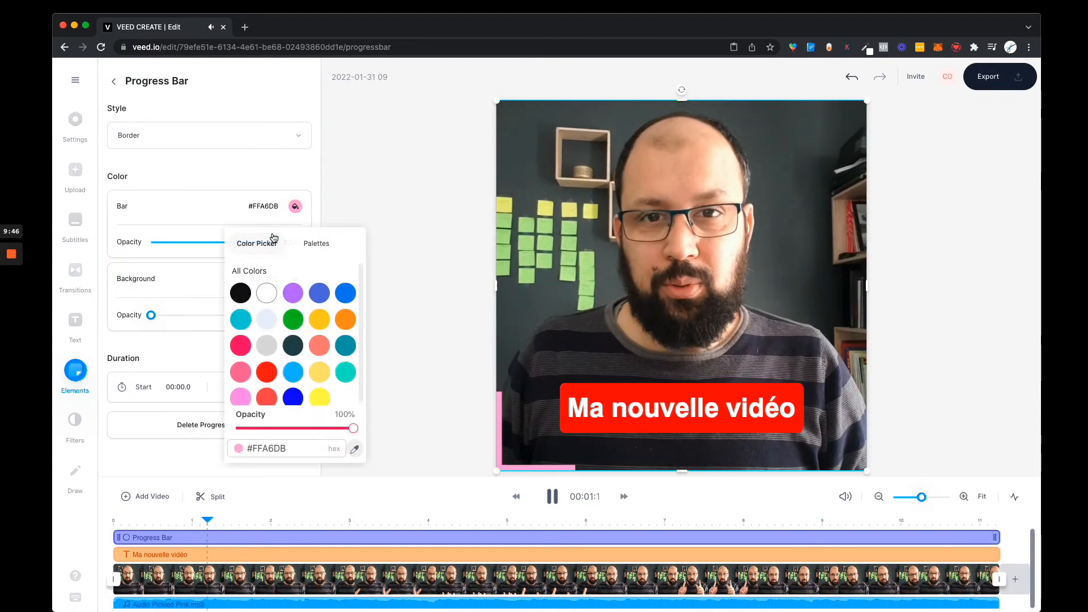
pyautogui.click(321, 295)
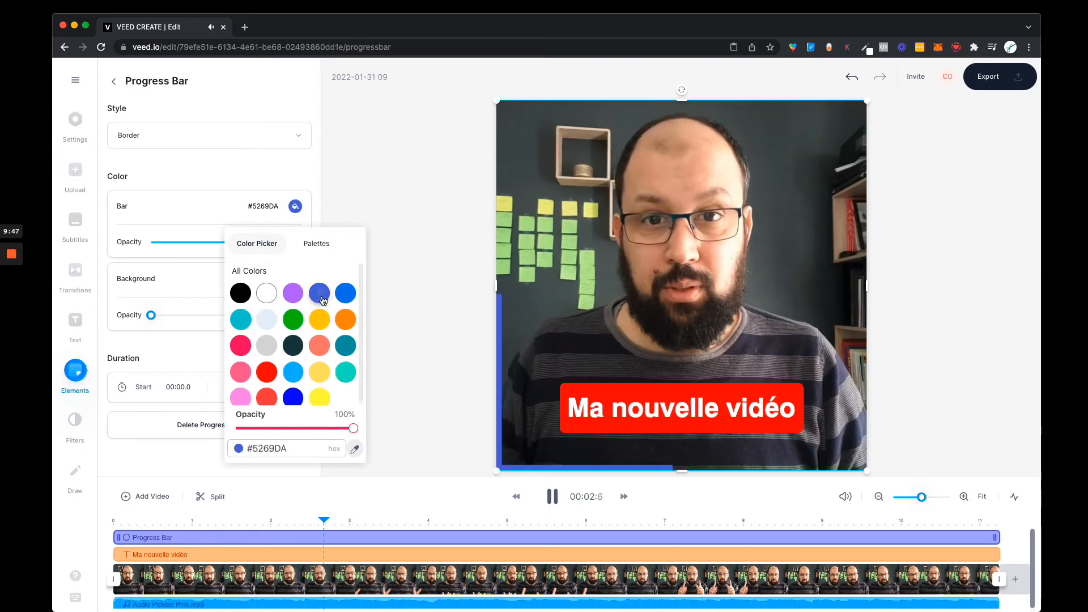
pyautogui.click(293, 397)
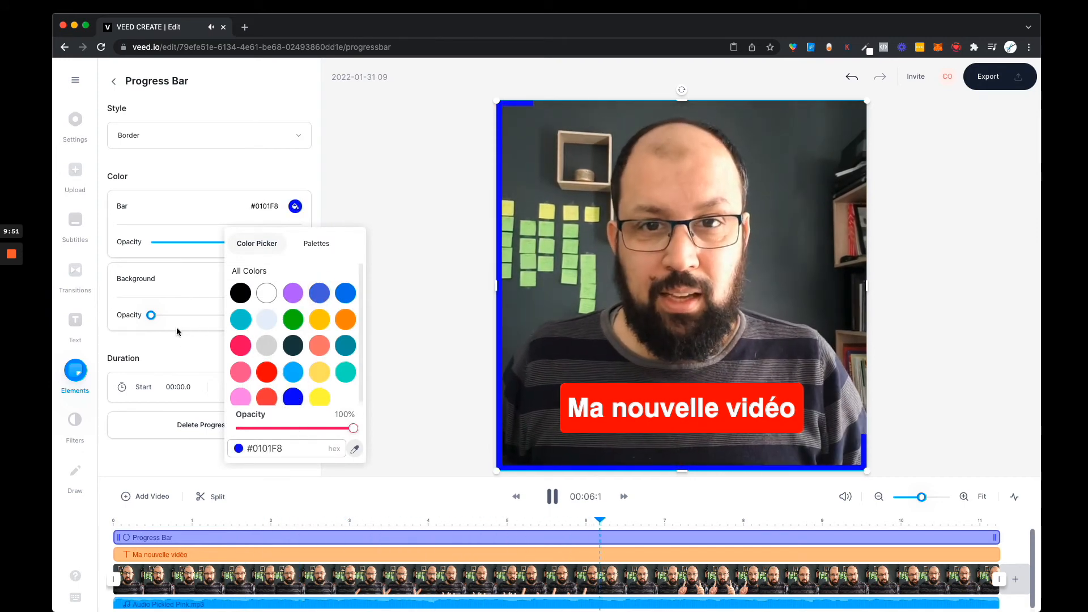
pyautogui.click(151, 318)
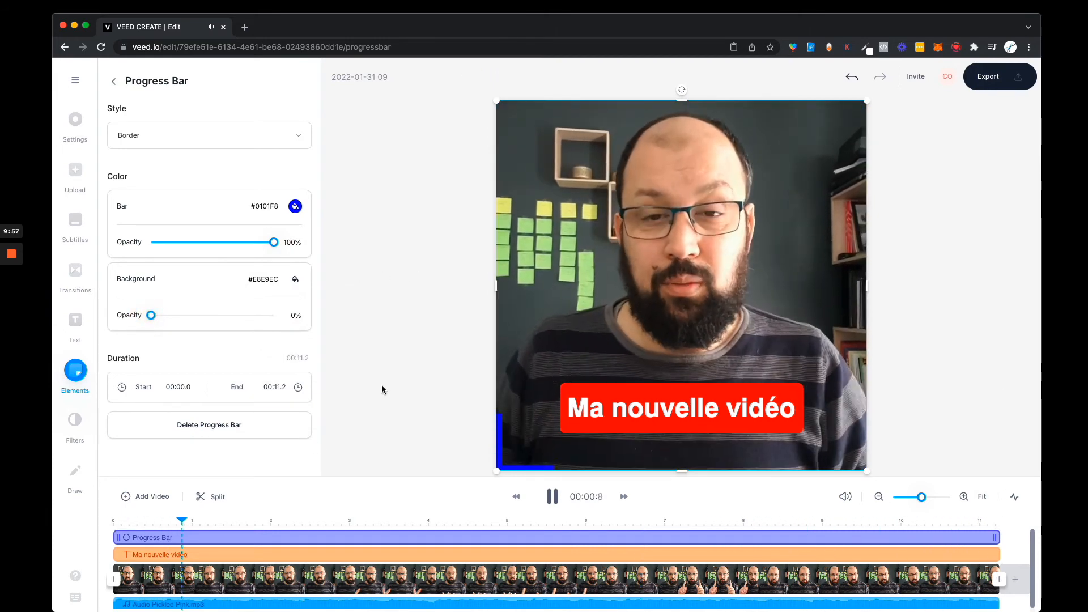
# Pause the video and replace the blue border progress bar with the Reverse Border style
pyautogui.press('space')
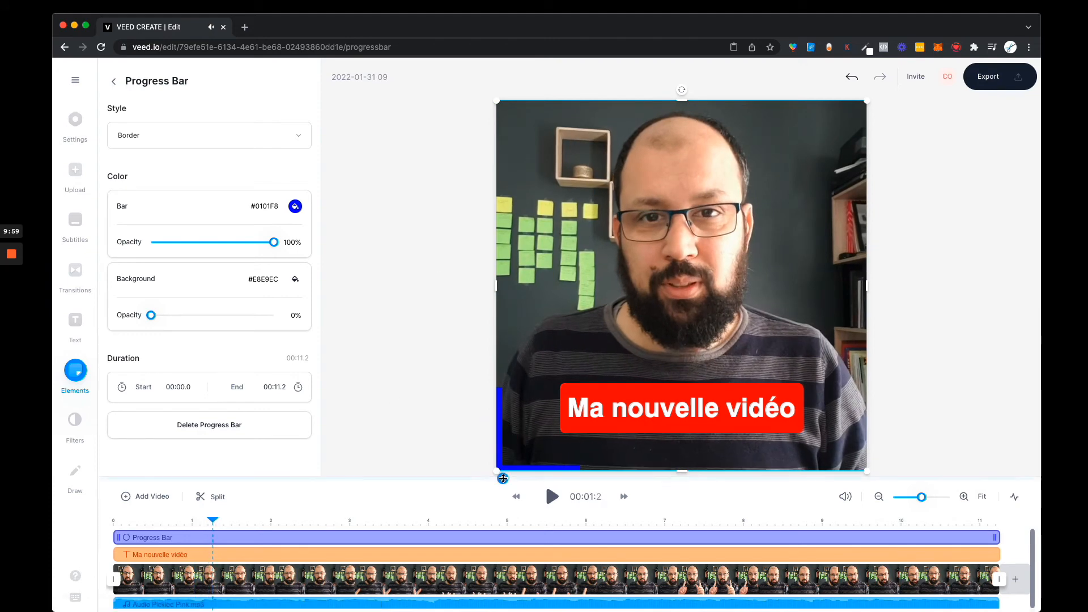
pyautogui.press('BackSpace')
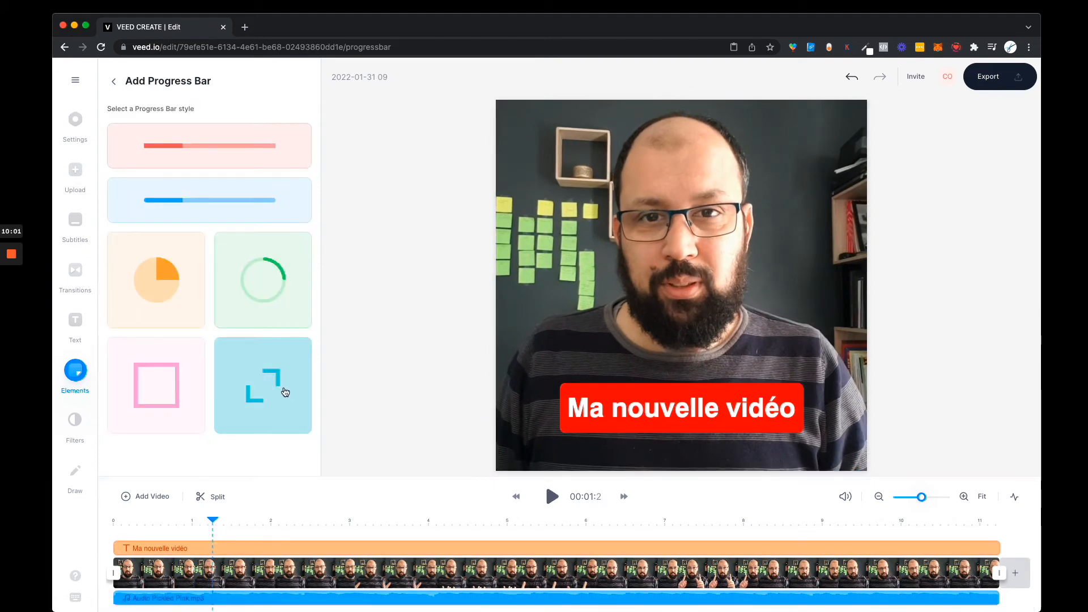
pyautogui.press('super+z')
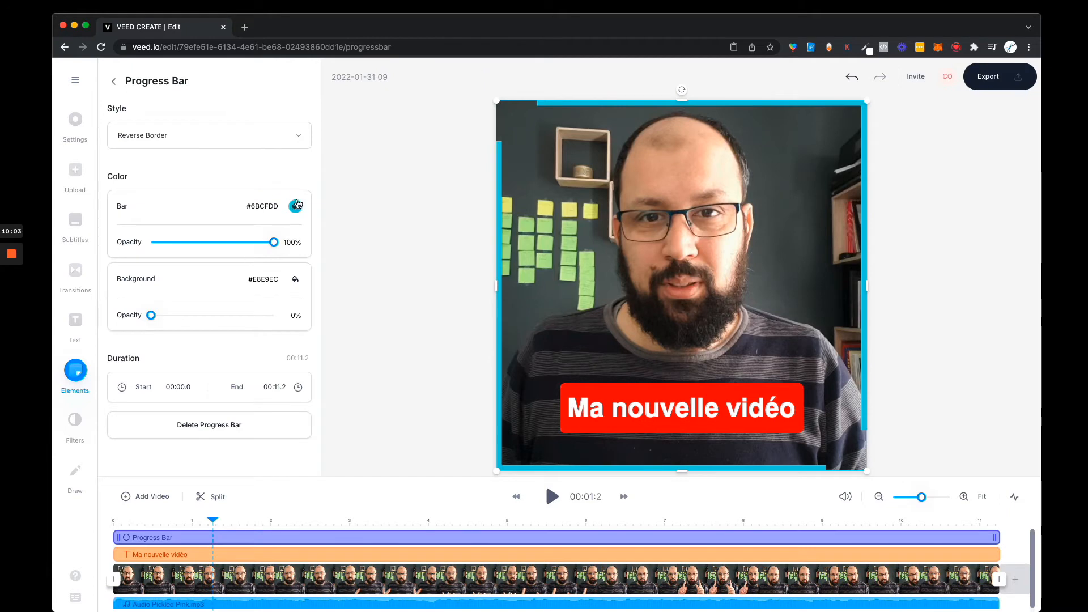
# Set the reverse border progress bar's bar color to #FF1717
pyautogui.click(295, 206)
pyautogui.click(264, 379)
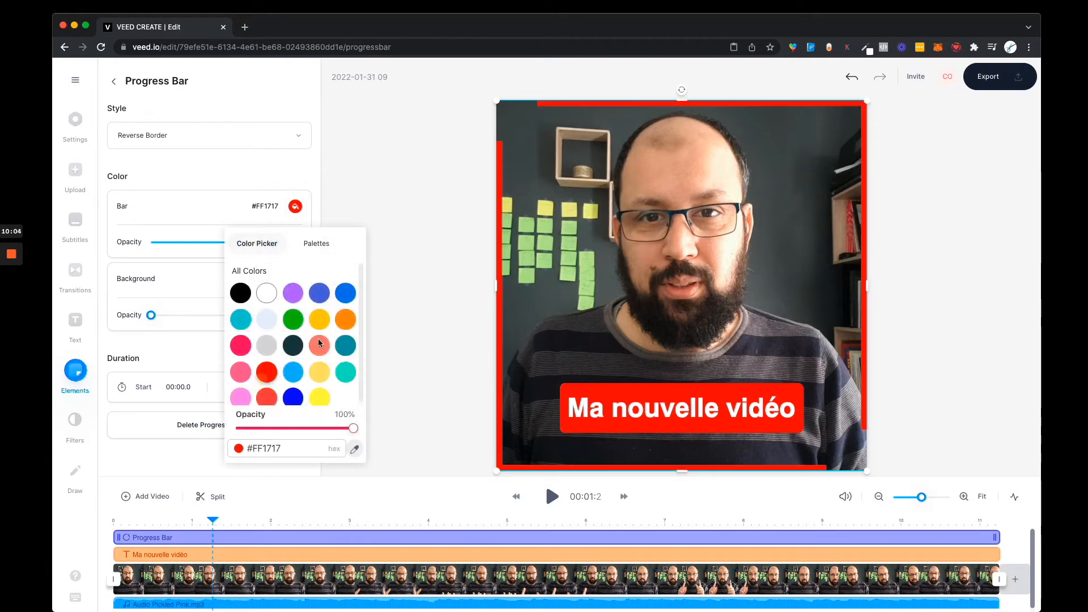
pyautogui.click(365, 187)
pyautogui.click(542, 108)
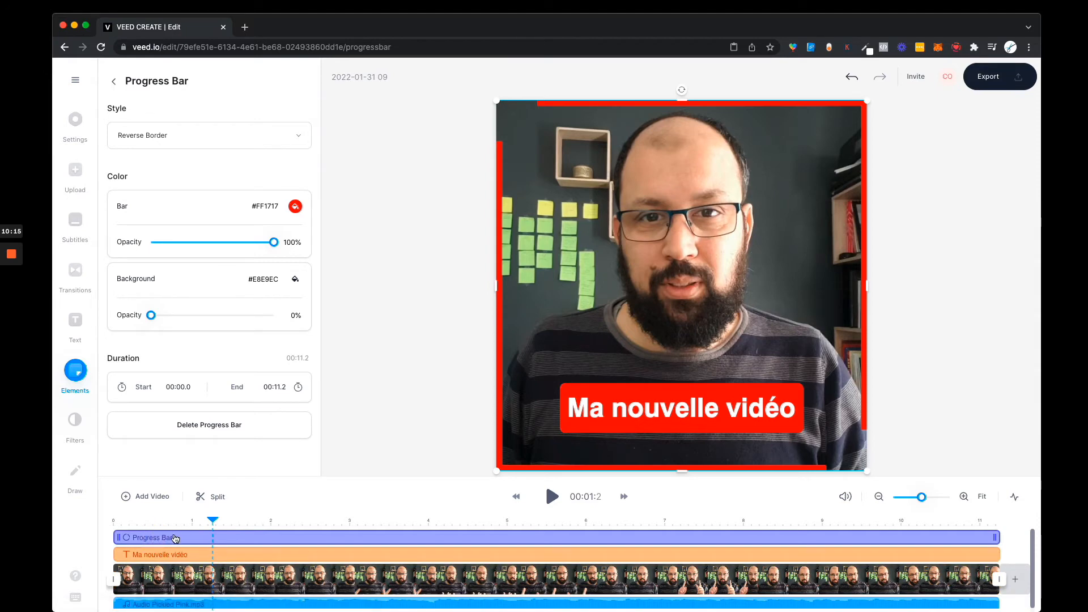
# Check the title and progress bar tracks, and play the video from near the start to preview the red reverse border
pyautogui.click(162, 554)
pyautogui.click(176, 537)
pyautogui.click(123, 520)
pyautogui.click(552, 496)
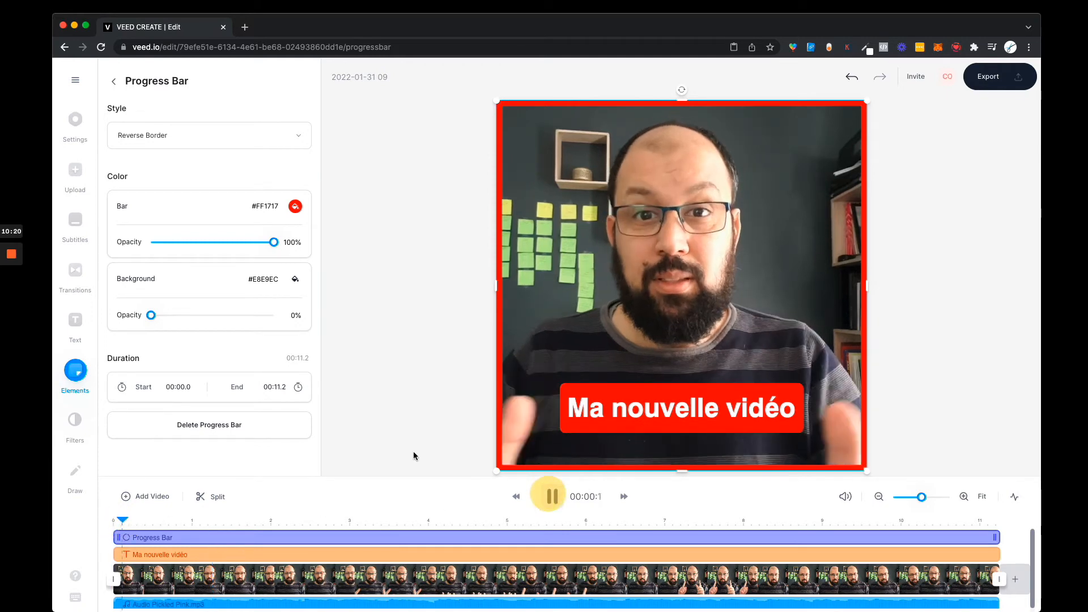
pyautogui.click(386, 298)
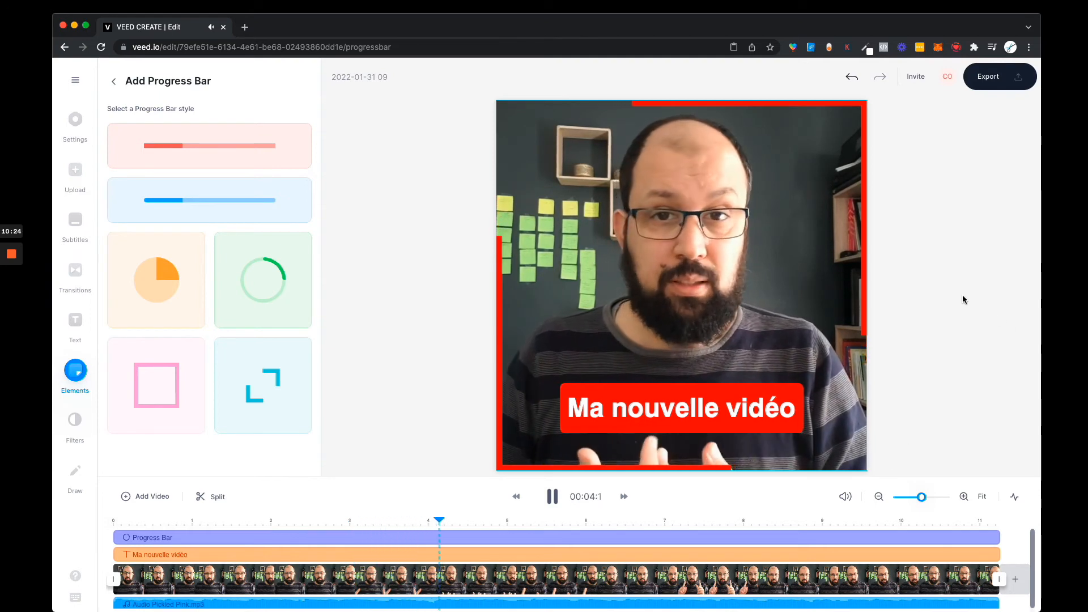
pyautogui.click(553, 497)
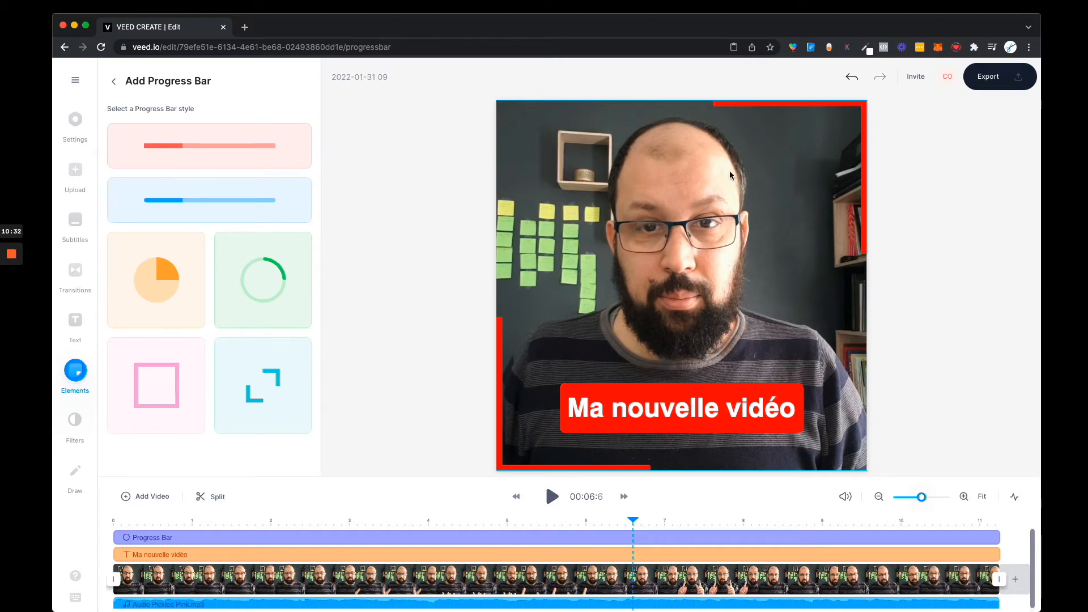
pyautogui.click(550, 497)
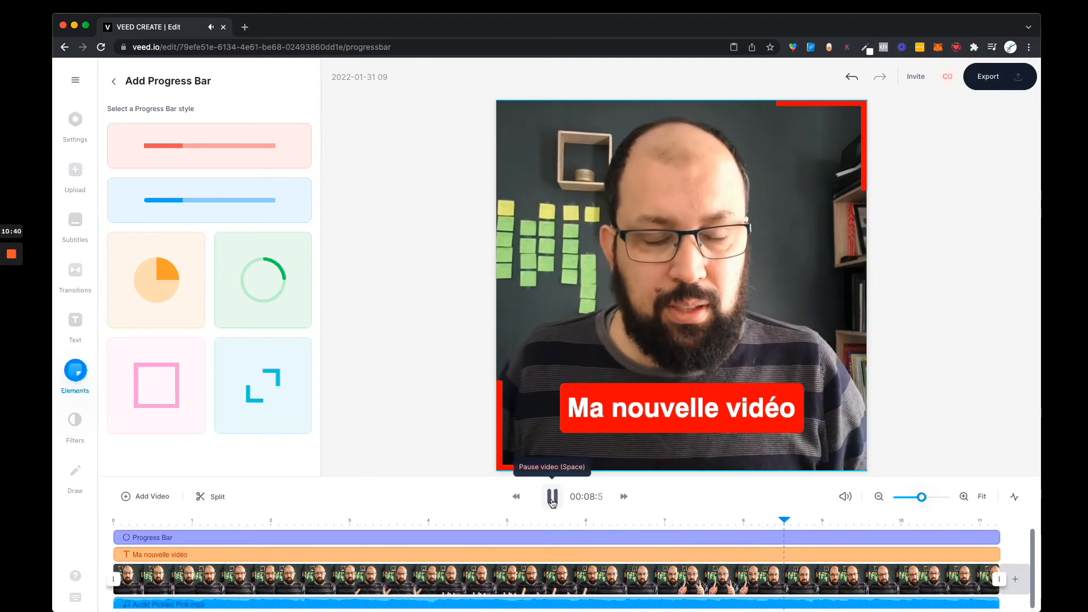
# Pause the playback, try the Lason color grading filter on the video and undo it
pyautogui.click(551, 497)
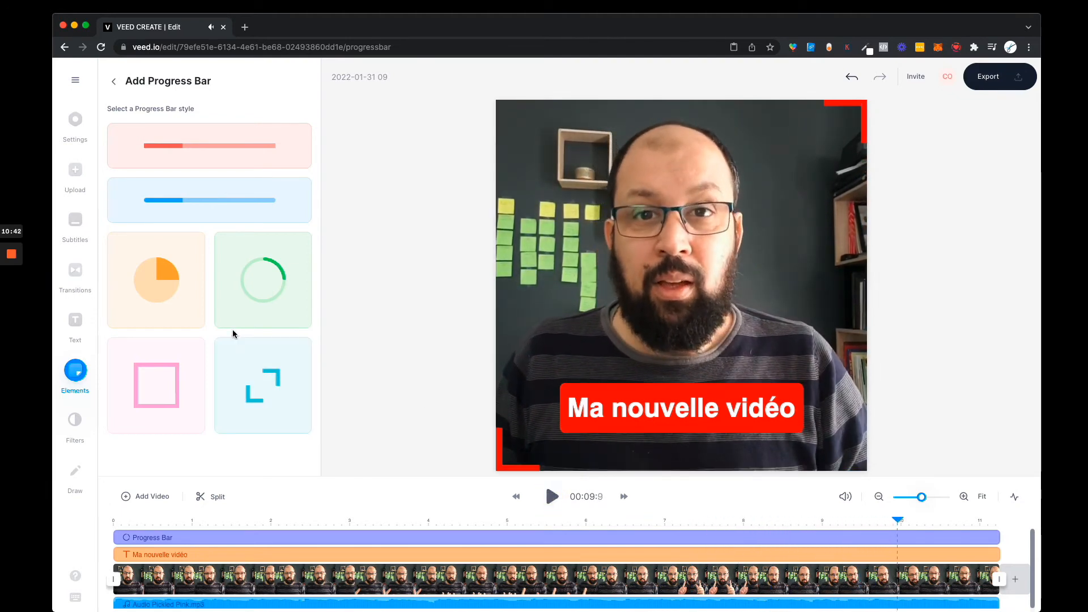
pyautogui.click(76, 435)
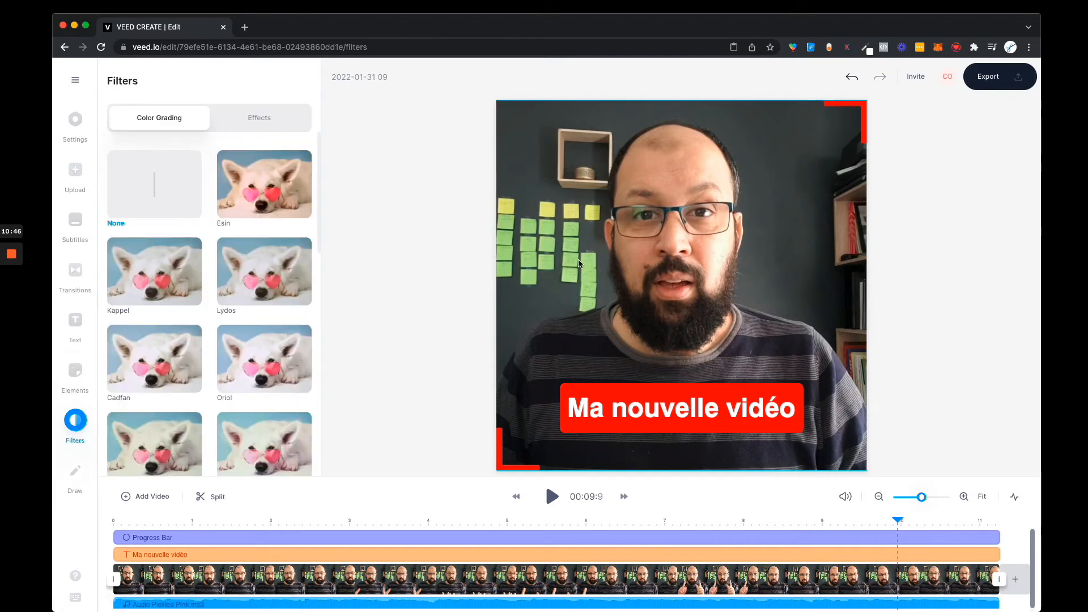
pyautogui.scroll(-1, 261, 330)
pyautogui.scroll(-5, 261, 331)
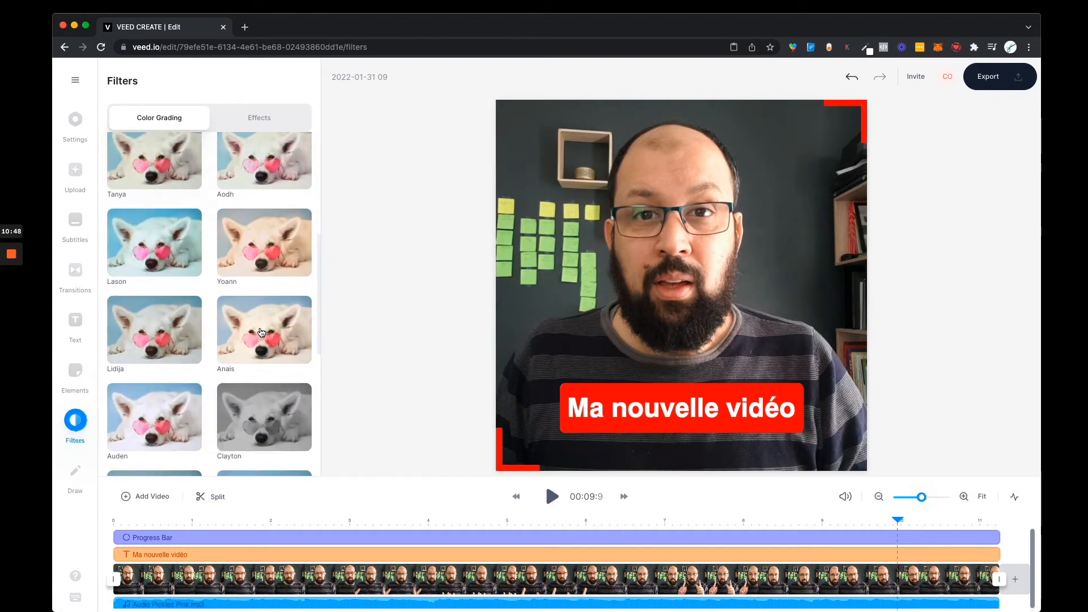
pyautogui.click(166, 250)
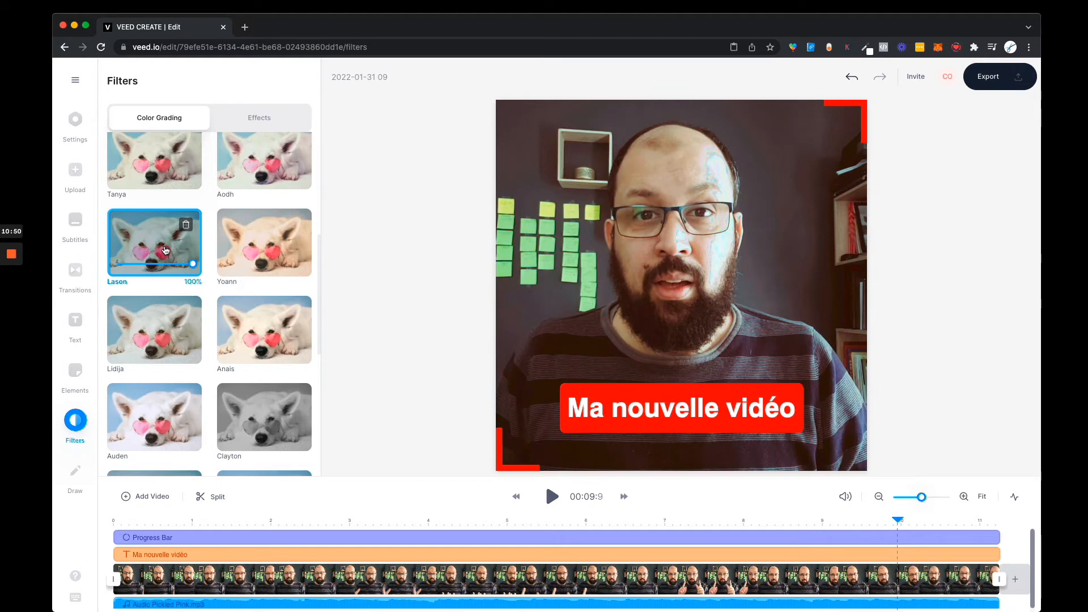
pyautogui.press('super+z')
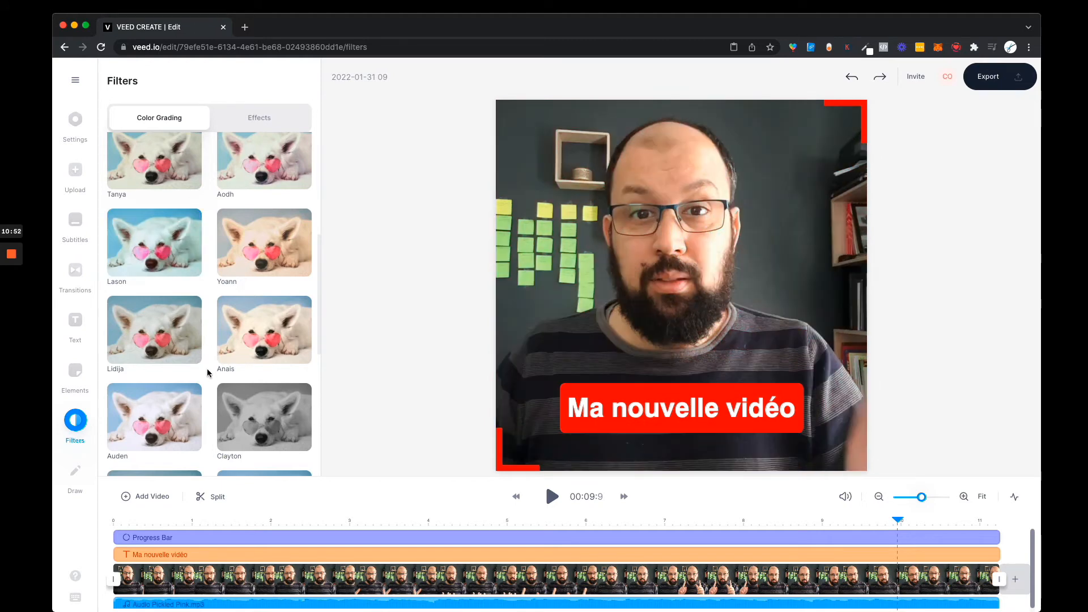
# Try the Auden color grading filter on the video and preview it in playback
pyautogui.scroll(-2, 213, 377)
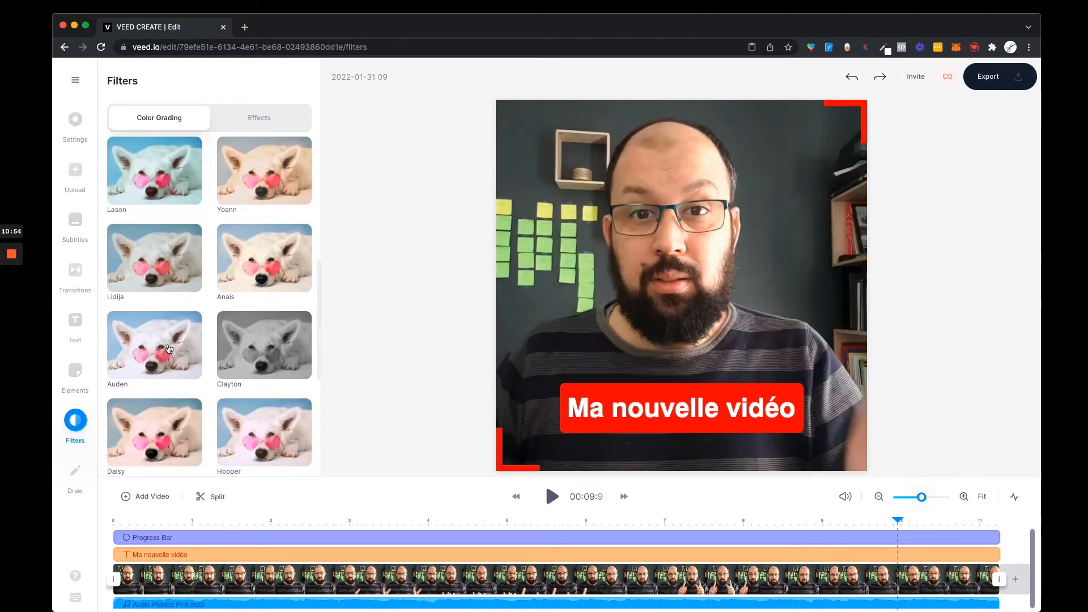
pyautogui.click(168, 348)
pyautogui.press('space')
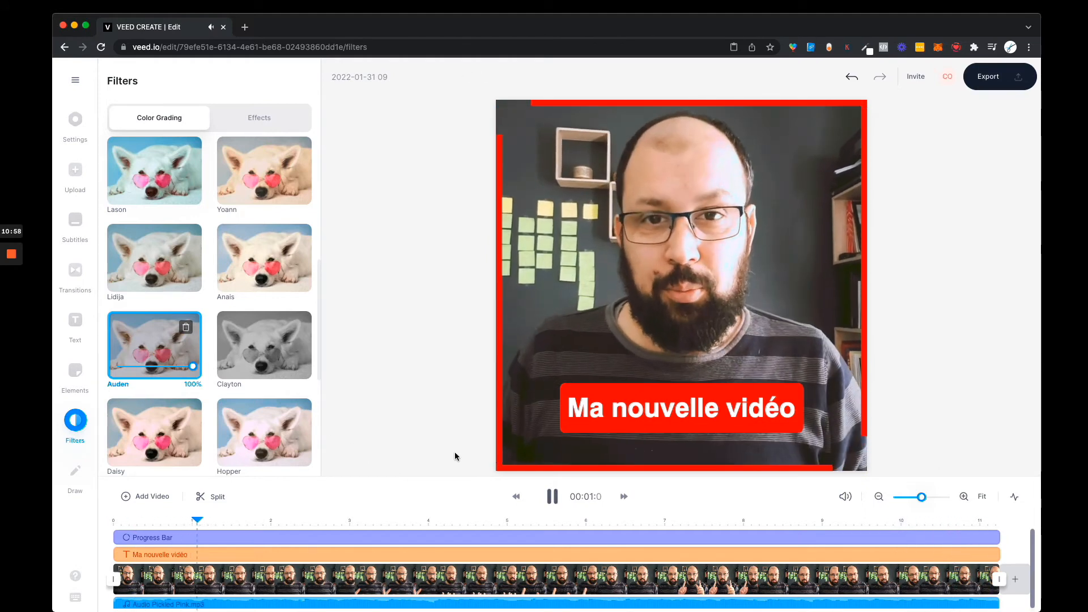
pyautogui.press('space')
pyautogui.scroll(-4, 235, 414)
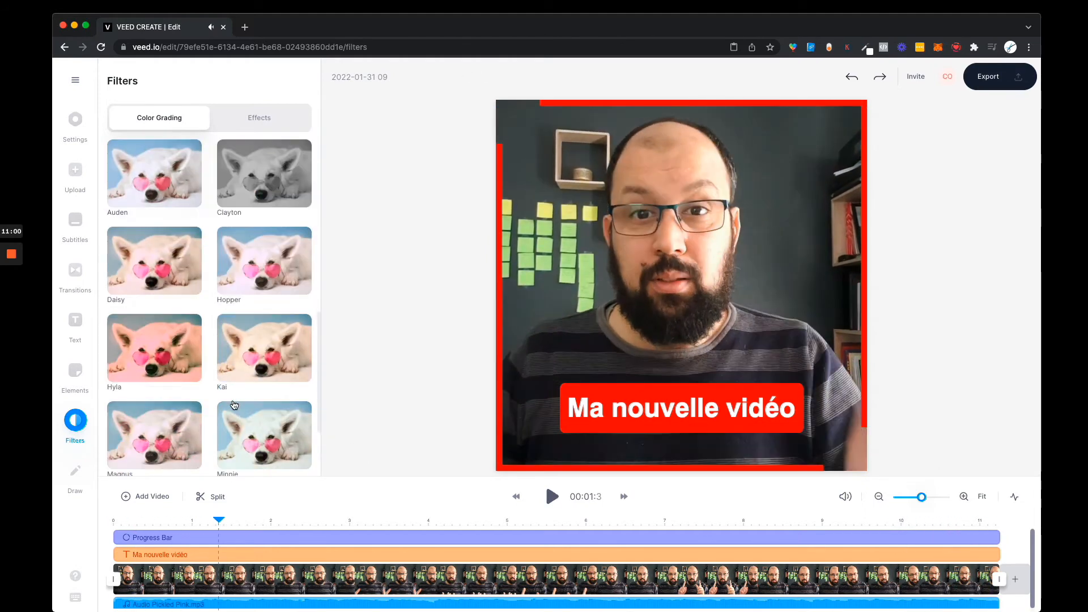
# Apply the Magnus color grading filter to the video at 100% intensity
pyautogui.click(153, 426)
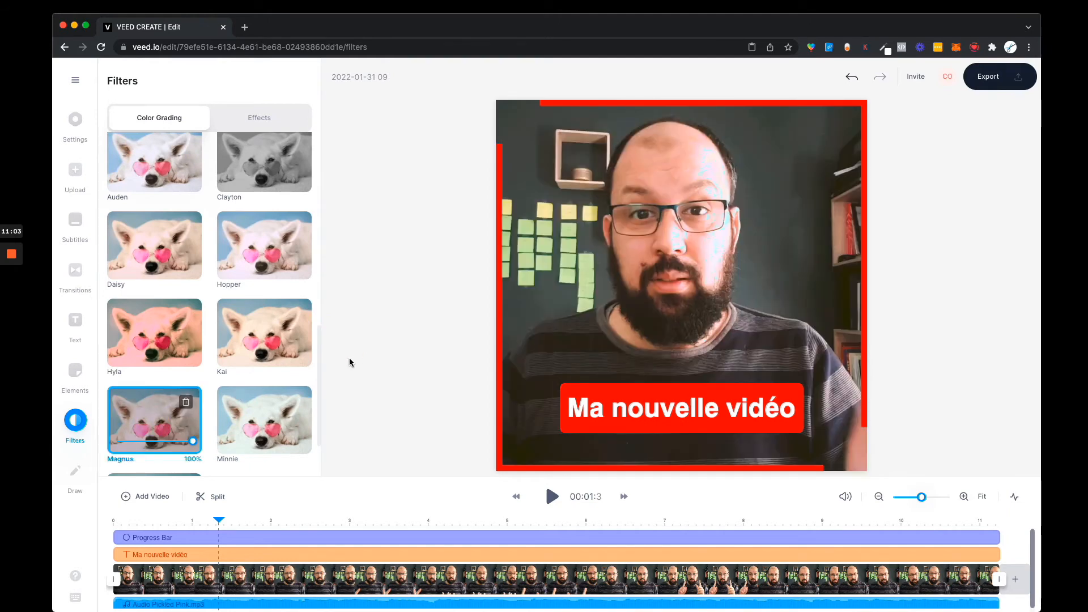
pyautogui.scroll(-2, 179, 369)
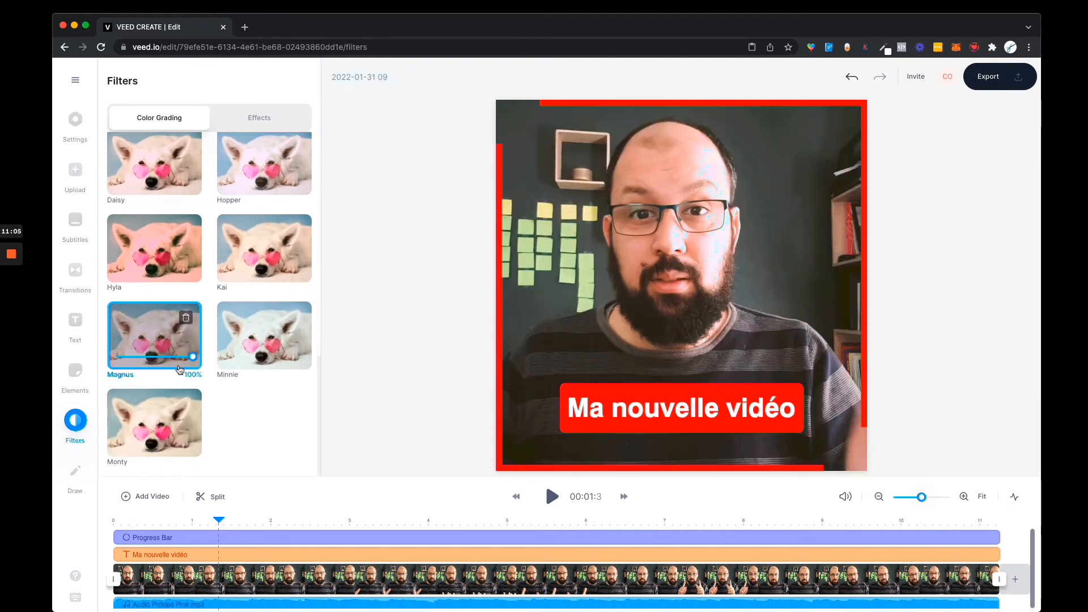
pyautogui.moveTo(191, 360)
pyautogui.mouseDown()
pyautogui.moveTo(138, 357)
pyautogui.moveTo(192, 360)
pyautogui.moveTo(194, 373)
pyautogui.moveTo(198, 357)
pyautogui.mouseUp()
# Try the Bokeh Blur and Box Blur effects on the video and undo them
pyautogui.click(257, 116)
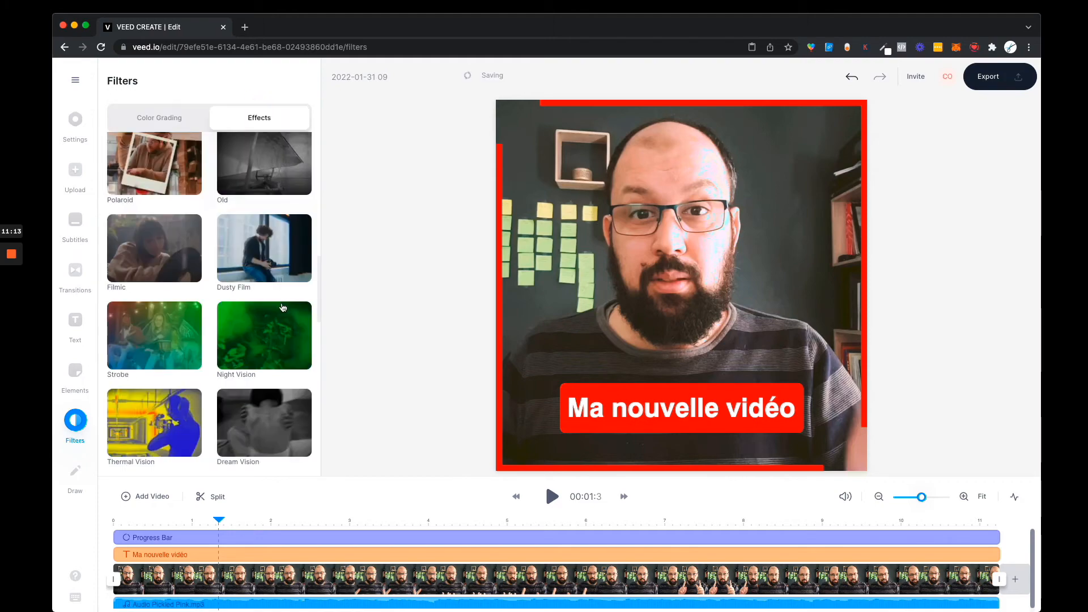
pyautogui.scroll(-15, 284, 306)
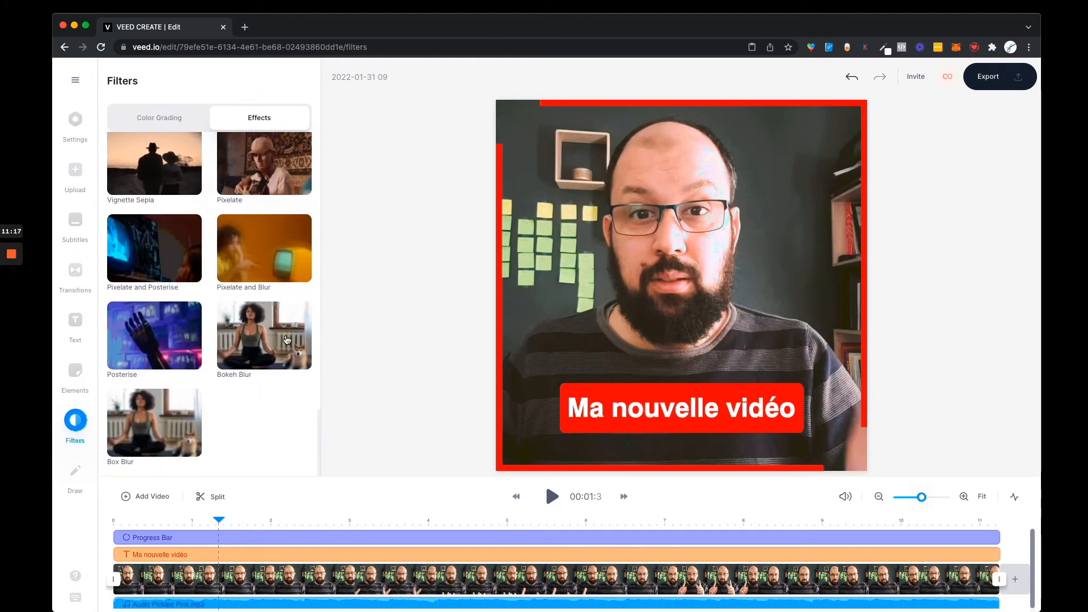
pyautogui.click(287, 340)
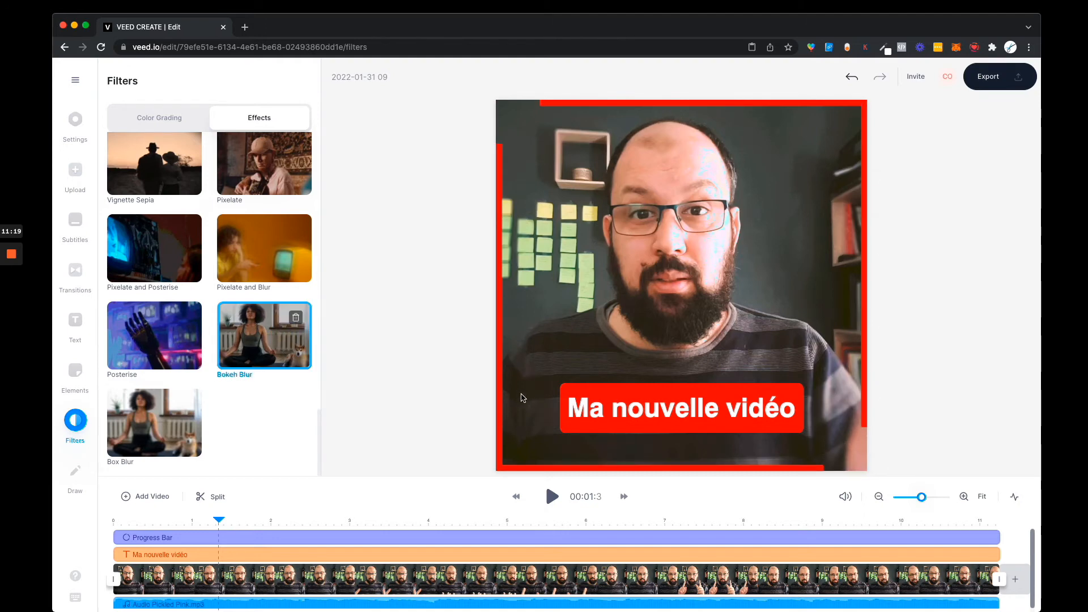
pyautogui.click(166, 427)
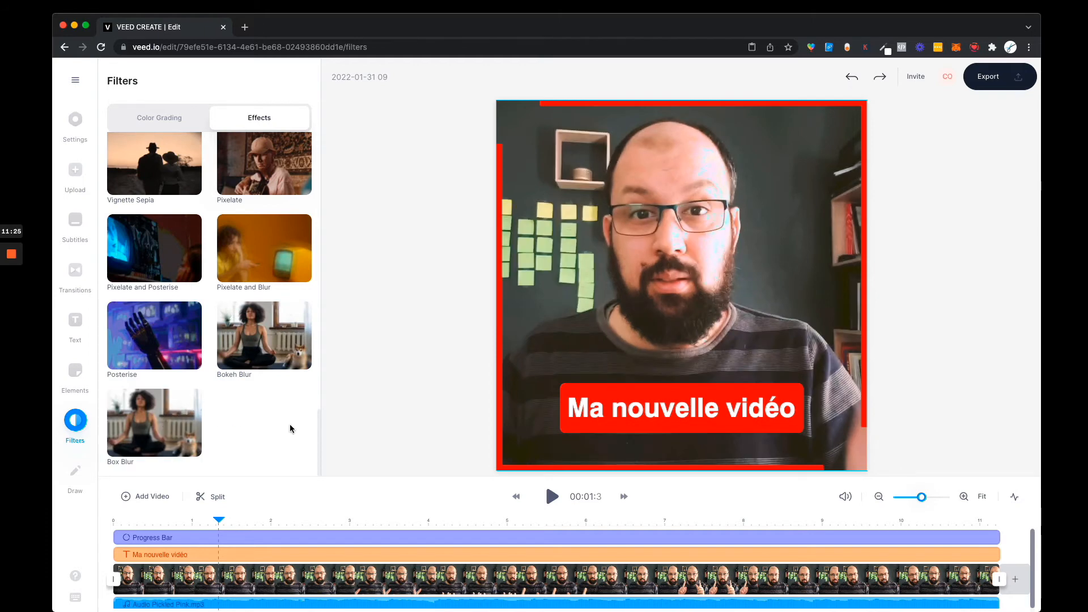
pyautogui.scroll(15, 290, 429)
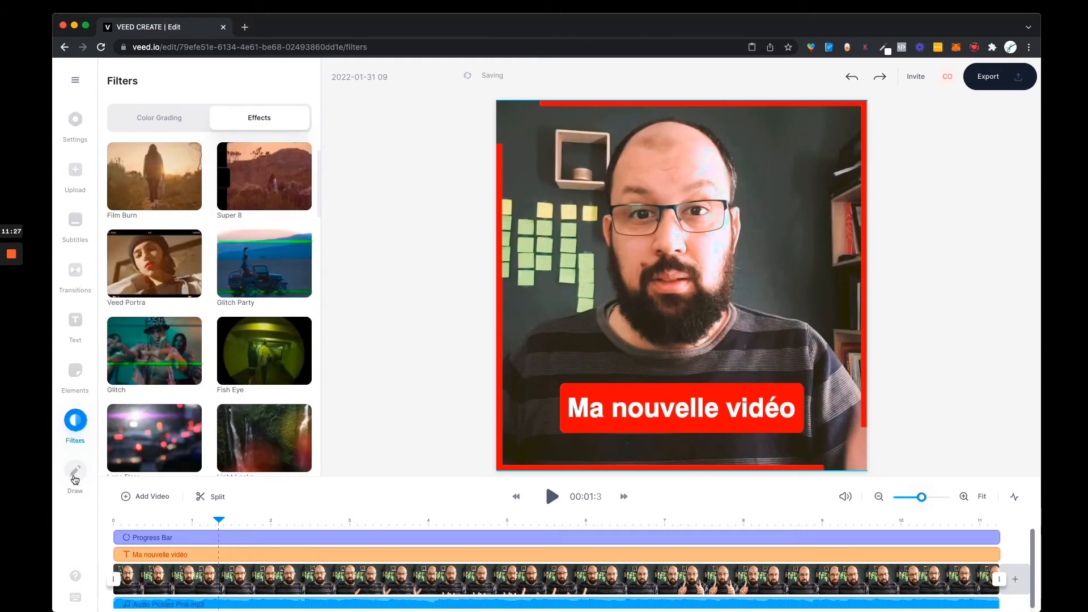
# Try drawing a red #FF1717 freehand stroke beside the head with the 10px round brush, and delete the drawing layer
pyautogui.click(74, 479)
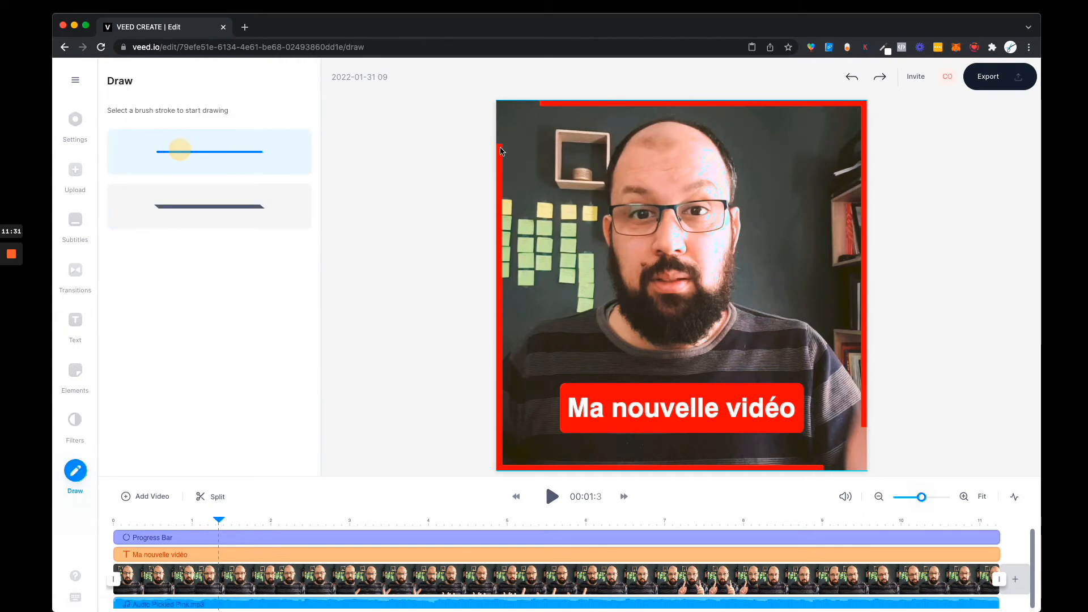
pyautogui.moveTo(549, 150)
pyautogui.mouseDown()
pyautogui.moveTo(532, 166)
pyautogui.moveTo(589, 271)
pyautogui.moveTo(571, 360)
pyautogui.moveTo(588, 358)
pyautogui.mouseUp()
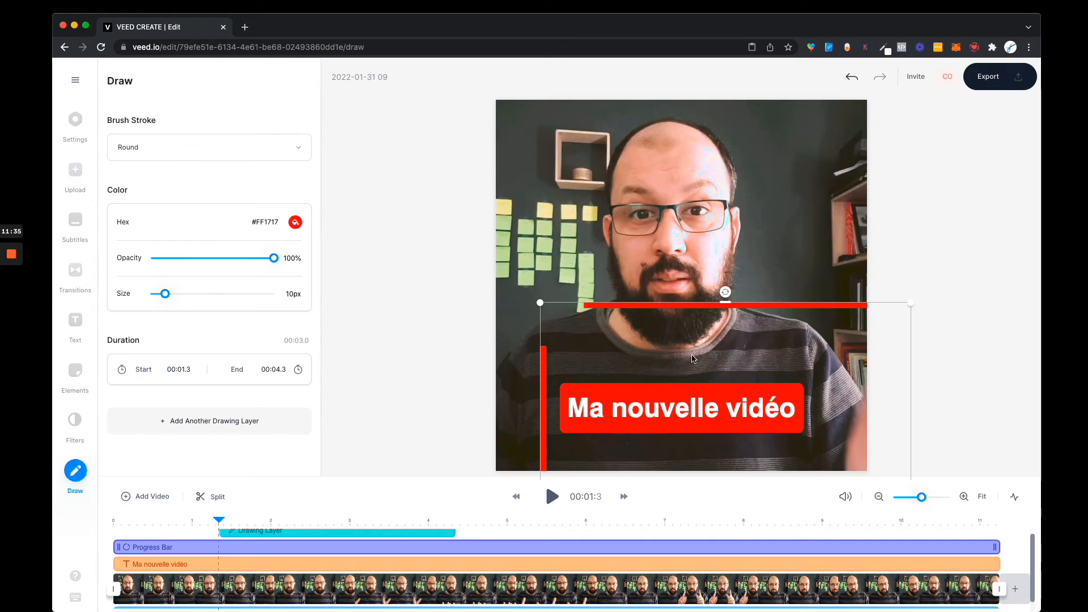
pyautogui.moveTo(775, 309); pyautogui.dragTo(739, 111)
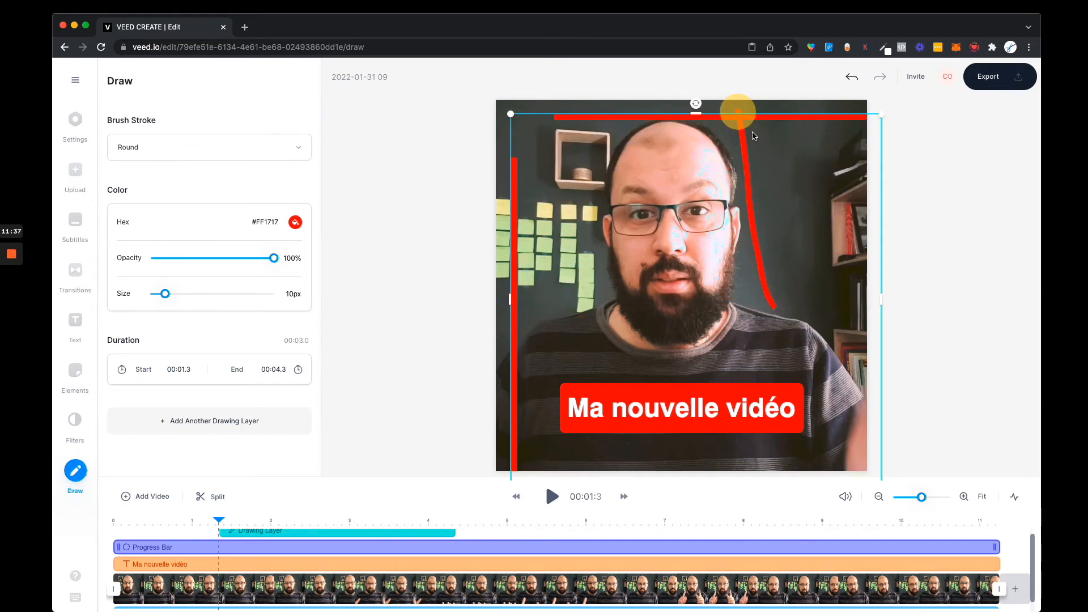
pyautogui.click(86, 125)
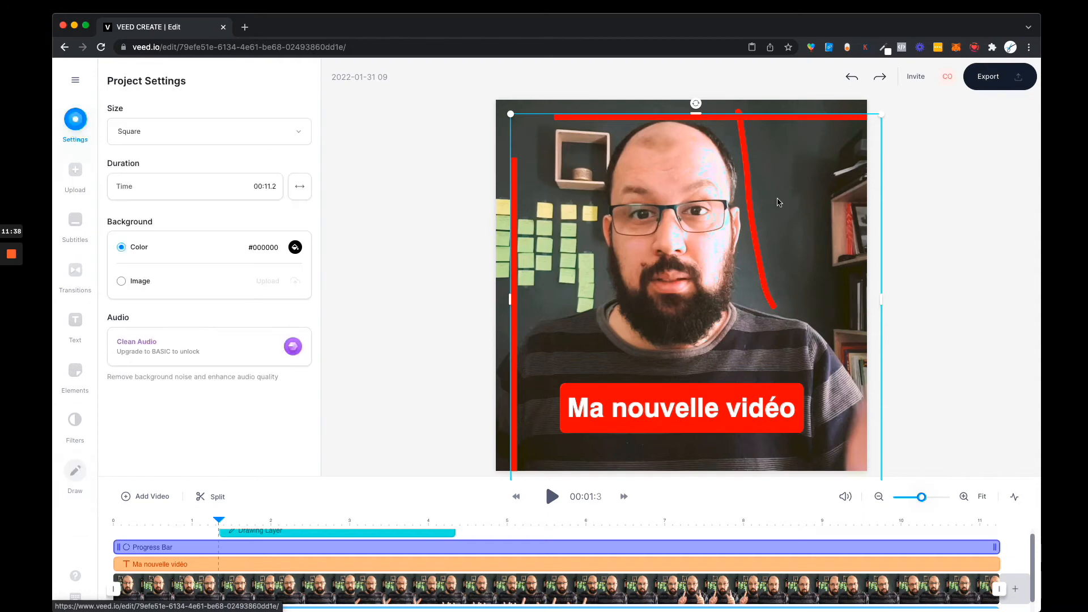
pyautogui.click(257, 535)
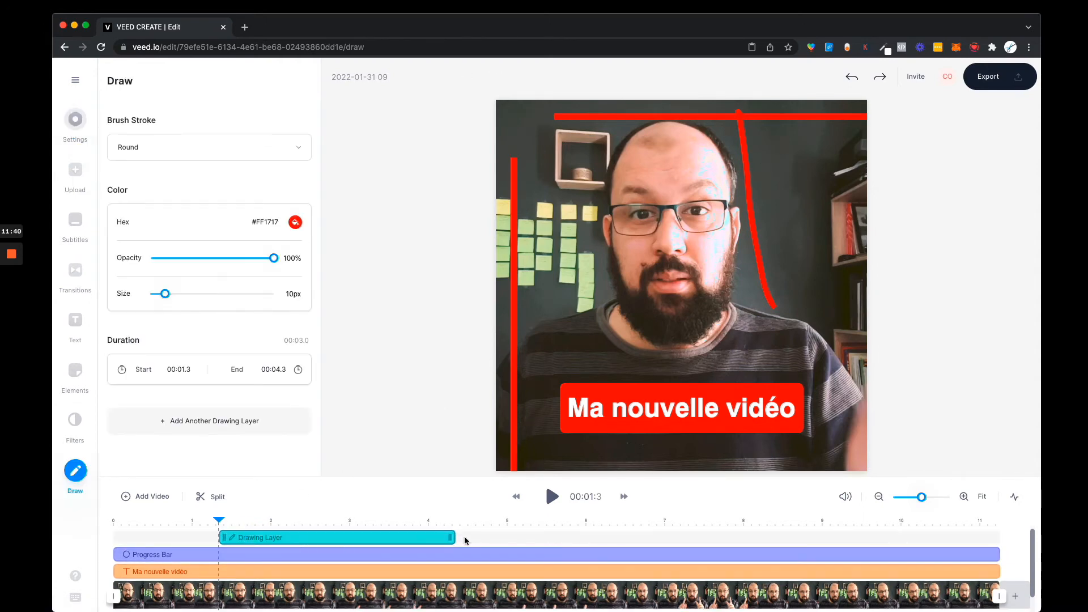
pyautogui.press('Delete')
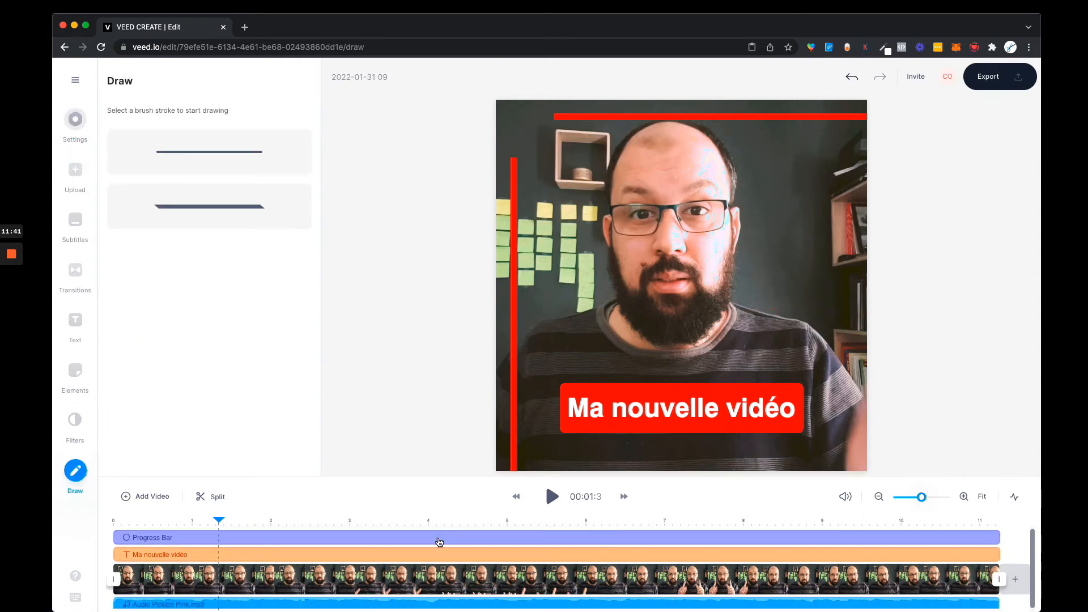
# Move the displaced red border progress bar back into line with the video frame's edges
pyautogui.click(581, 109)
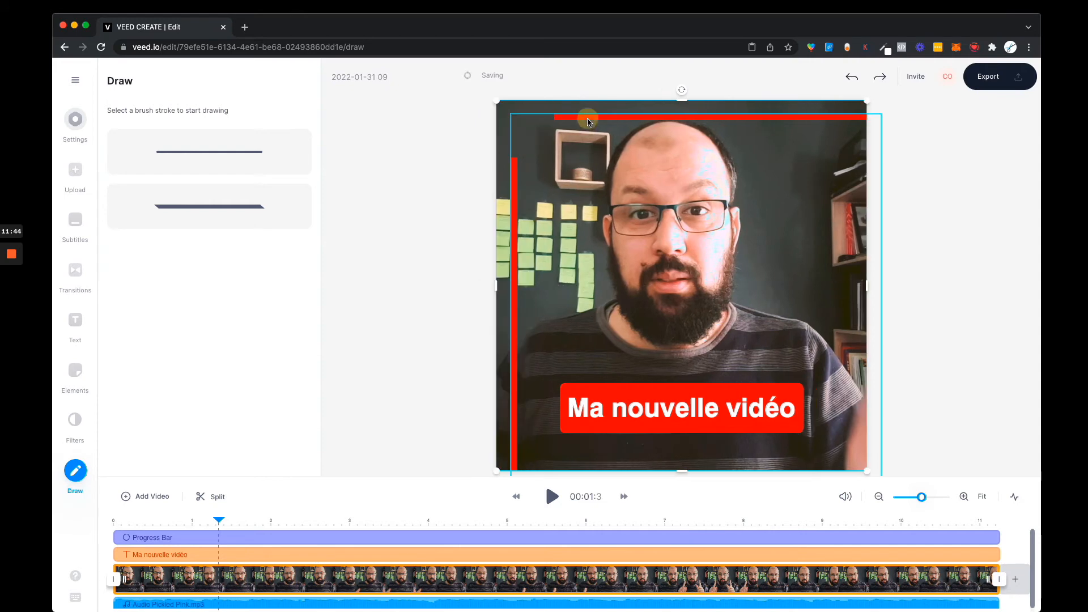
pyautogui.click(588, 119)
pyautogui.moveTo(589, 120); pyautogui.dragTo(574, 98)
pyautogui.click(440, 145)
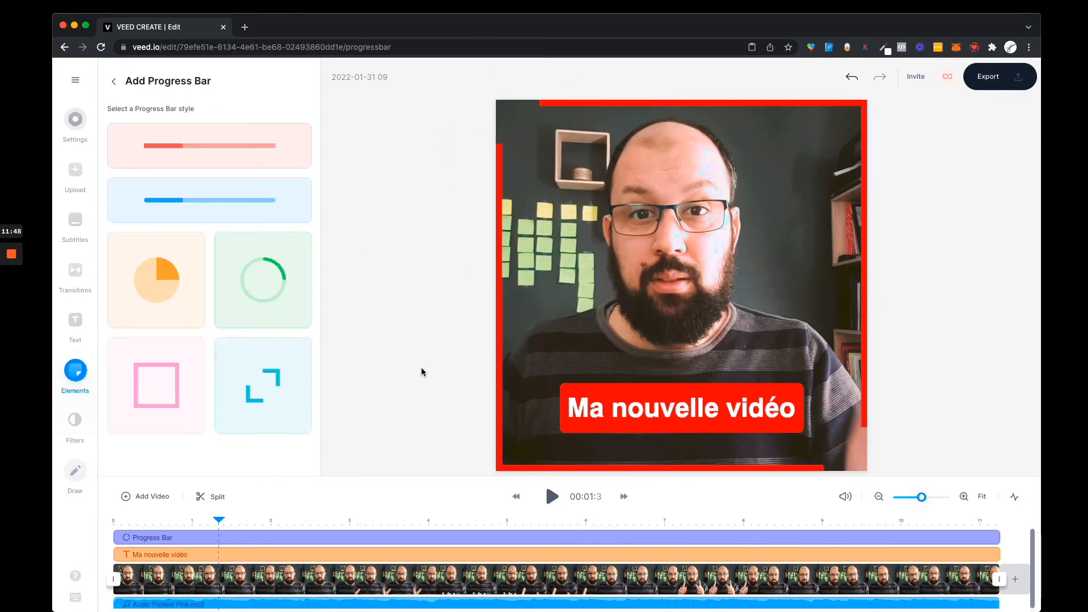
# Mute the video clip's own audio to 0%
pyautogui.click(83, 129)
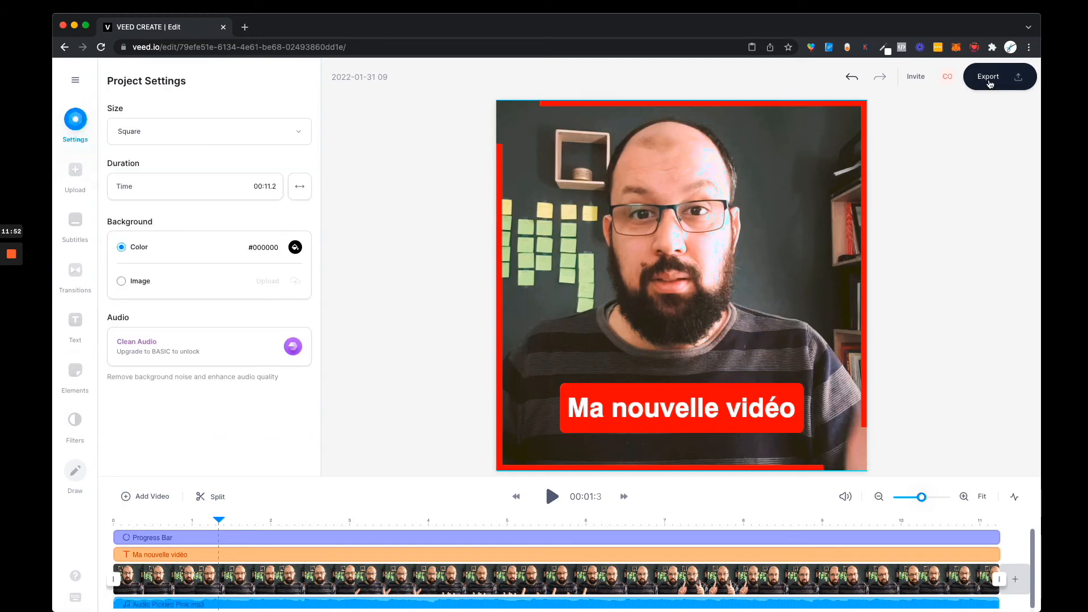
pyautogui.click(149, 603)
pyautogui.click(157, 578)
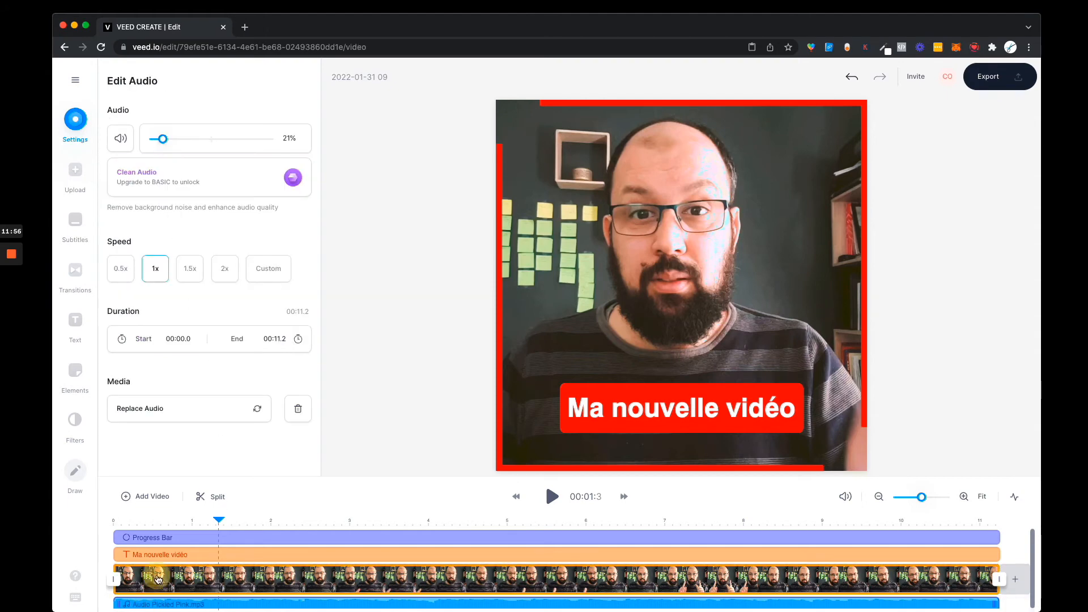
pyautogui.moveTo(208, 317)
pyautogui.mouseDown()
pyautogui.moveTo(146, 311)
pyautogui.moveTo(218, 314)
pyautogui.mouseUp()
pyautogui.click(118, 311)
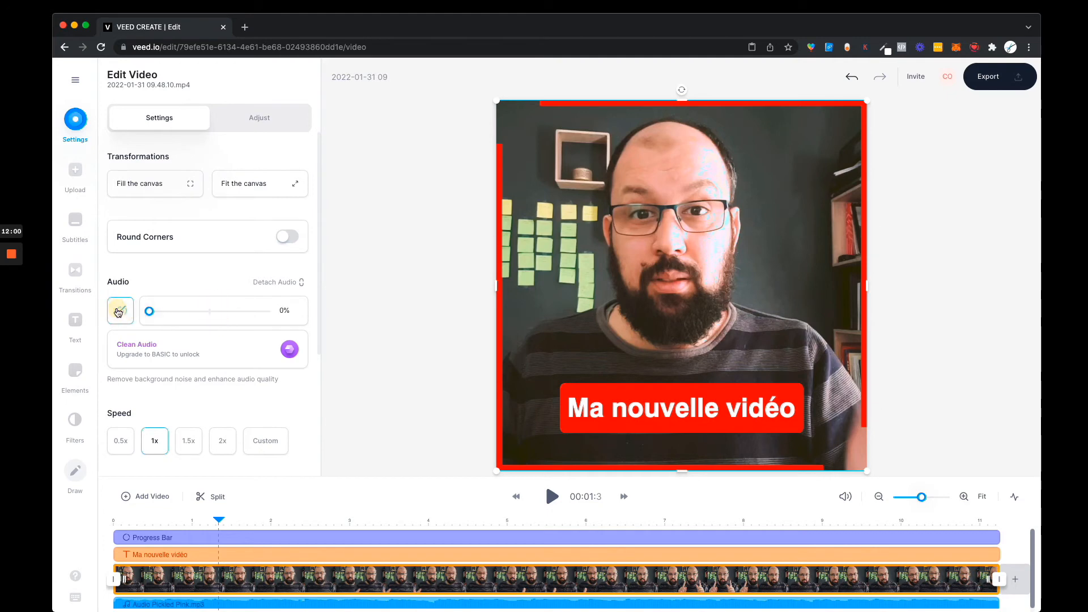
# Set the music track's volume to 70% and play a few seconds to check the sound
pyautogui.click(145, 604)
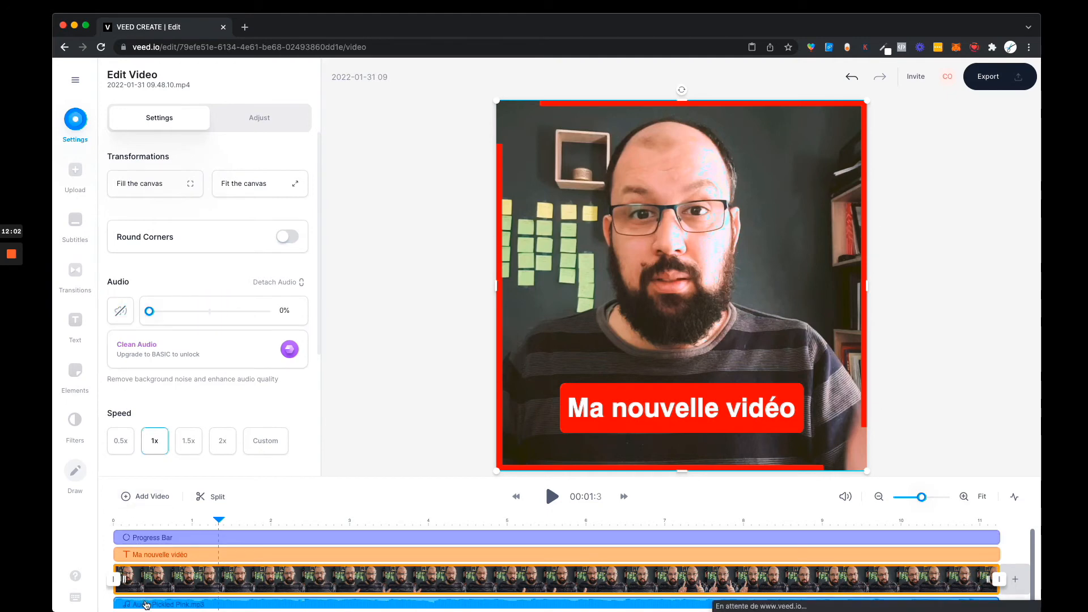
pyautogui.moveTo(170, 140); pyautogui.dragTo(194, 139)
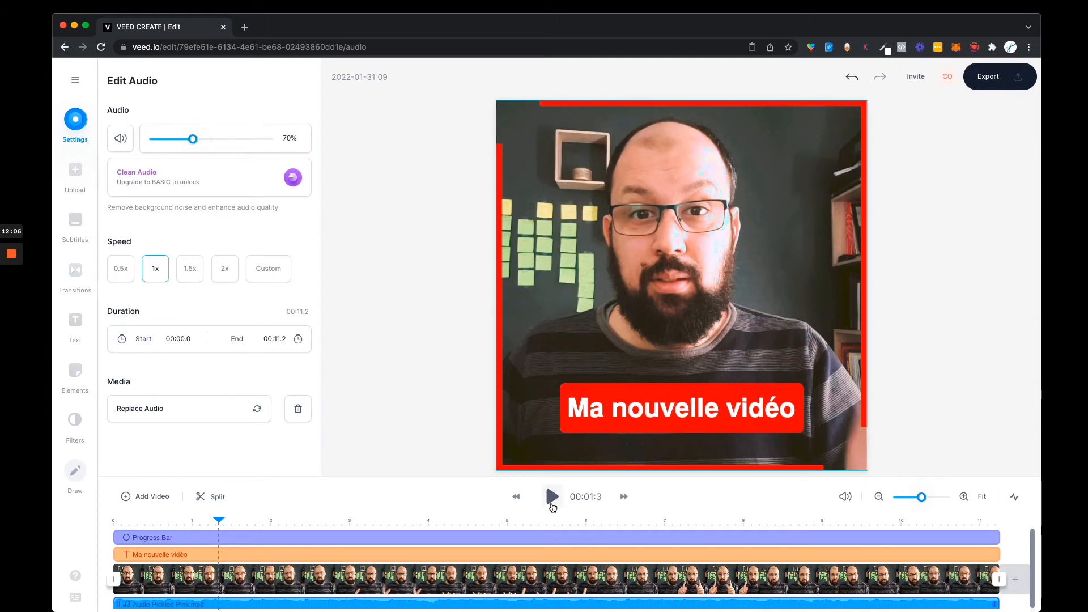
pyautogui.click(552, 506)
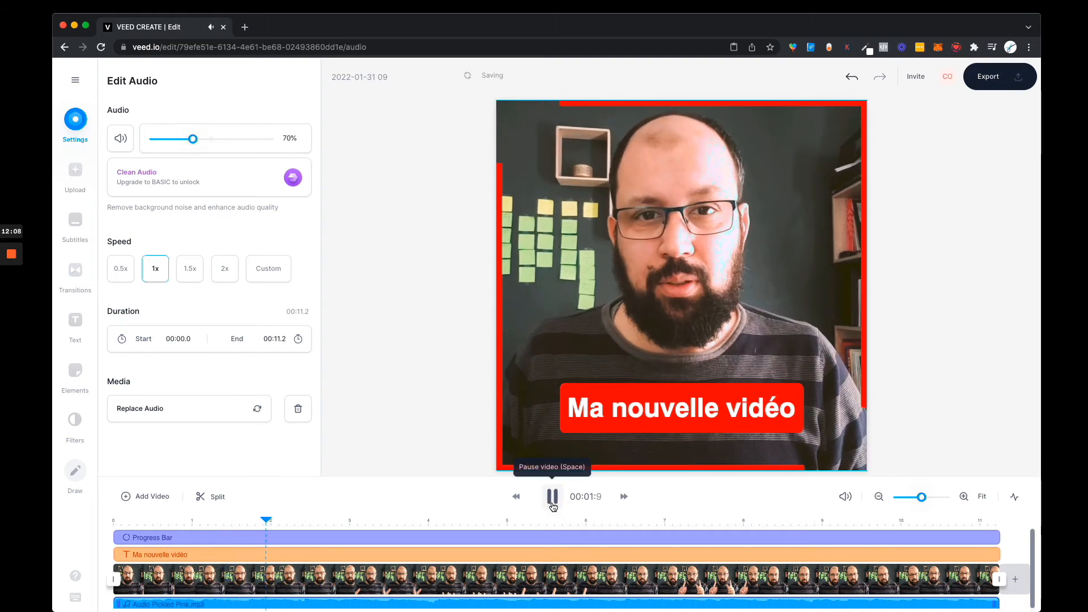
pyautogui.click(552, 504)
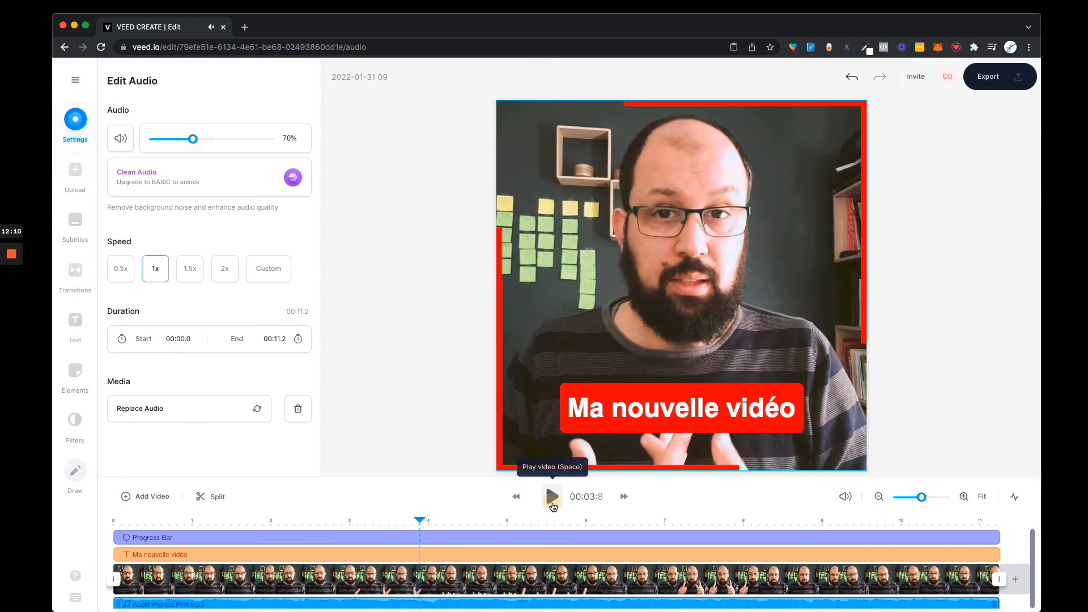
# Export the video with the Instagram preset and play the rendered result
pyautogui.click(988, 76)
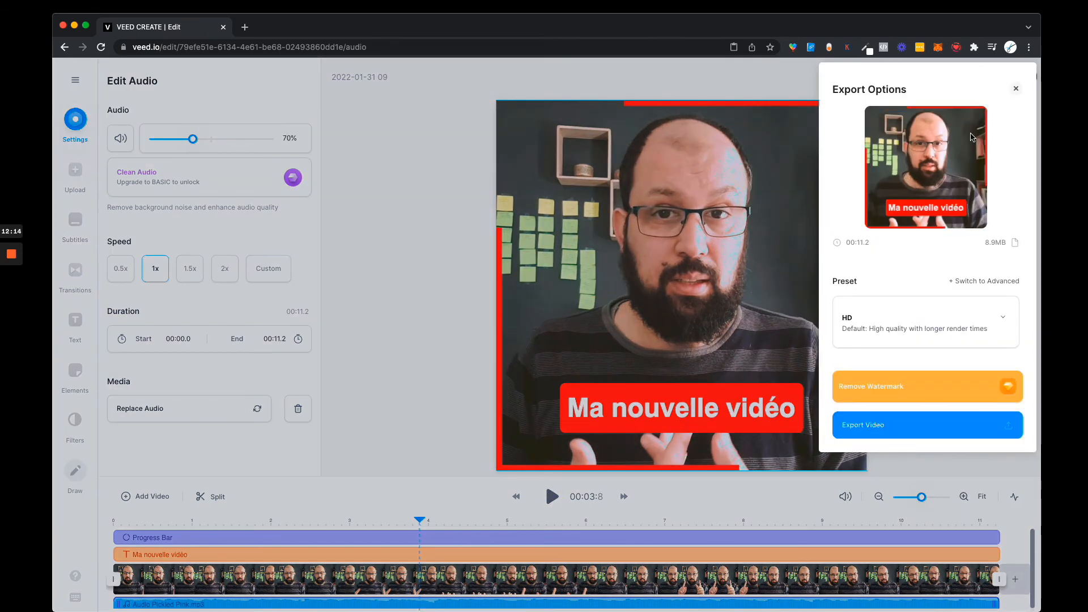
pyautogui.click(1014, 319)
pyautogui.scroll(-3, 890, 330)
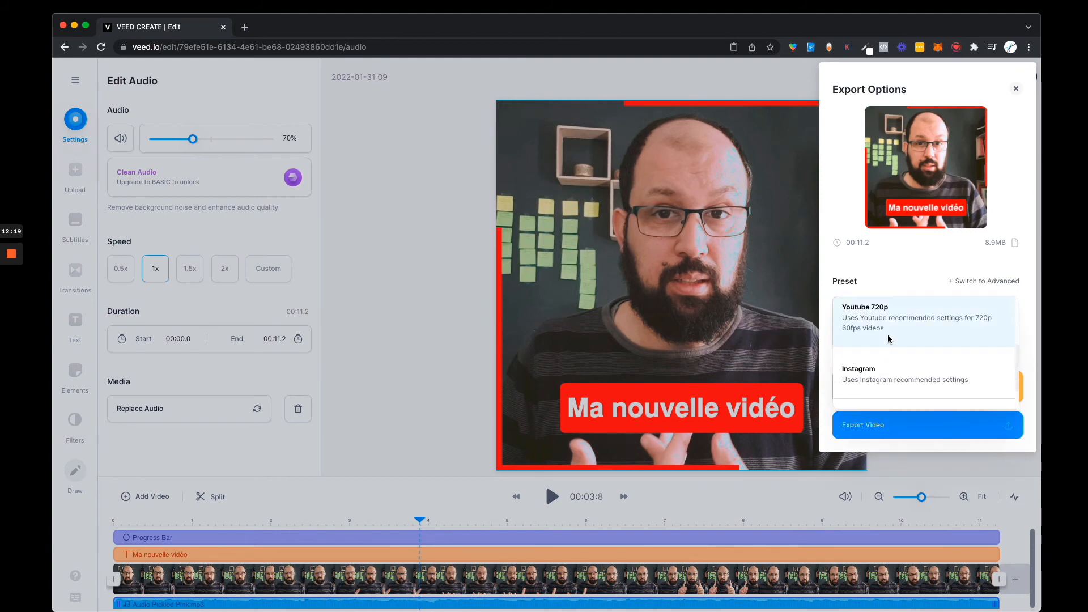
pyautogui.click(889, 381)
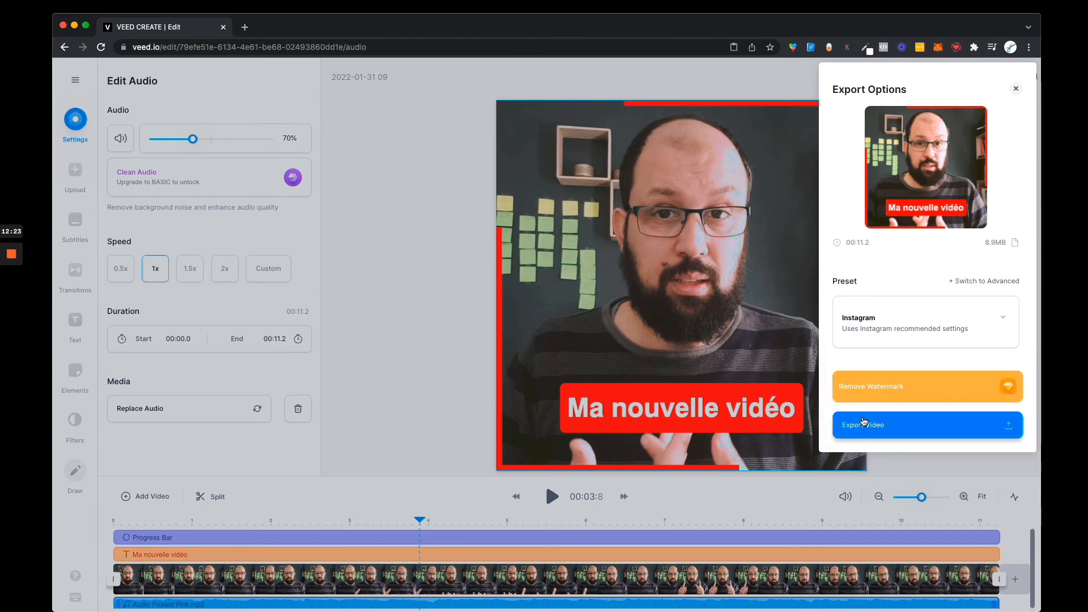
pyautogui.click(939, 429)
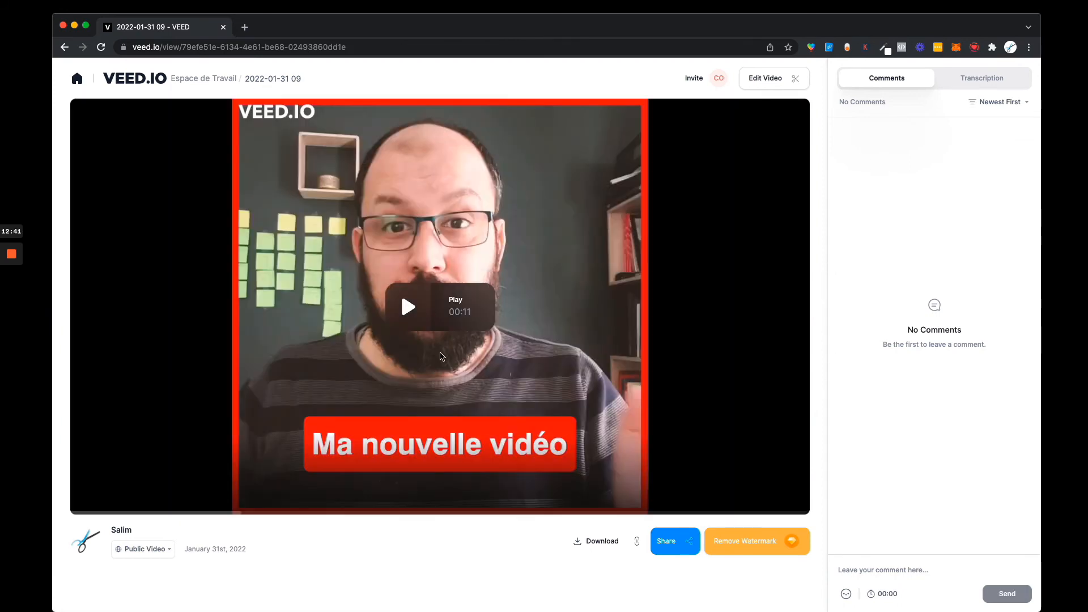
pyautogui.click(442, 309)
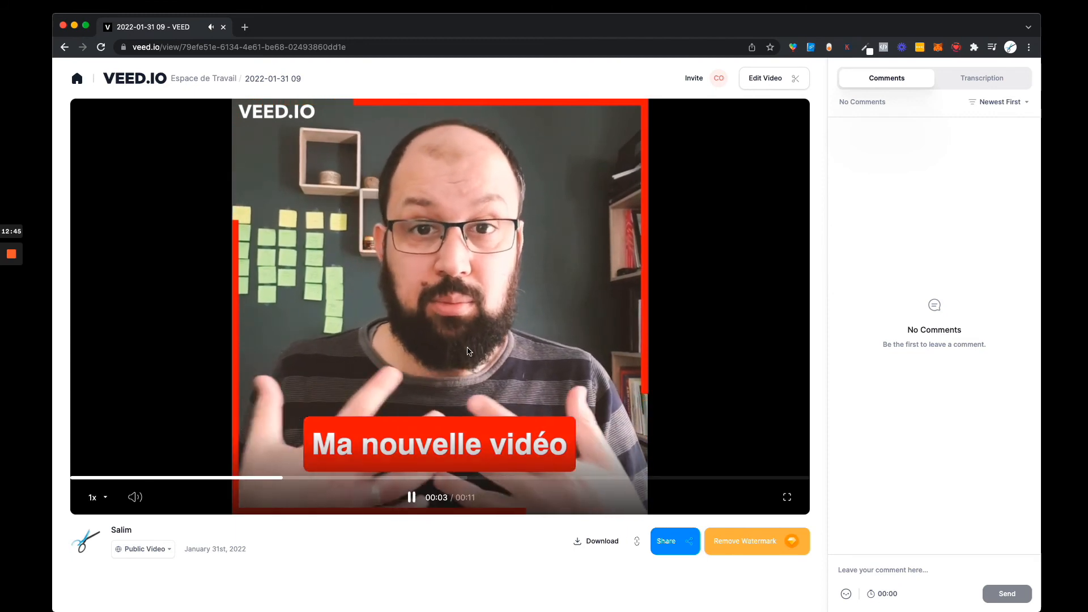
# Pause the rendered video and download it as an MP4
pyautogui.click(483, 421)
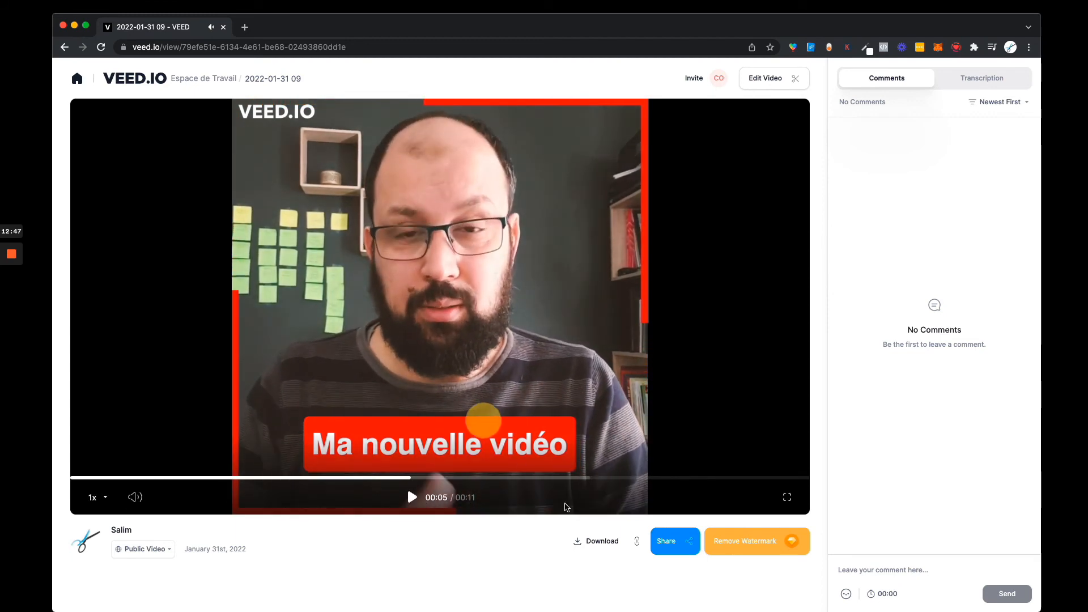
pyautogui.click(607, 543)
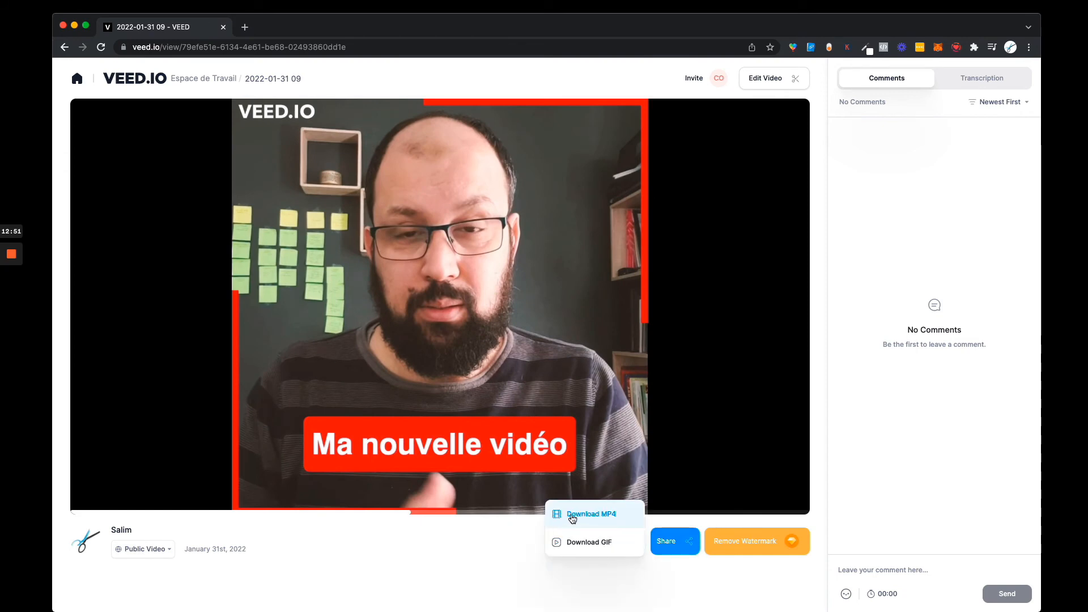
pyautogui.click(587, 515)
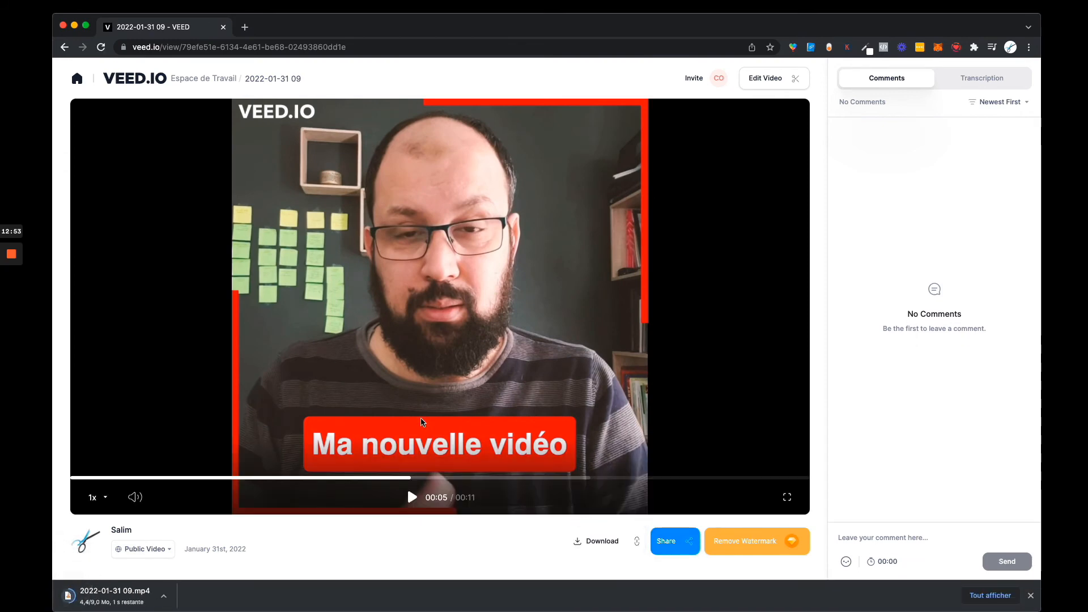
# Open the downloaded 2022-01-31 09.mp4 in the desktop media player, watch it in a smaller window and close it
pyautogui.click(119, 597)
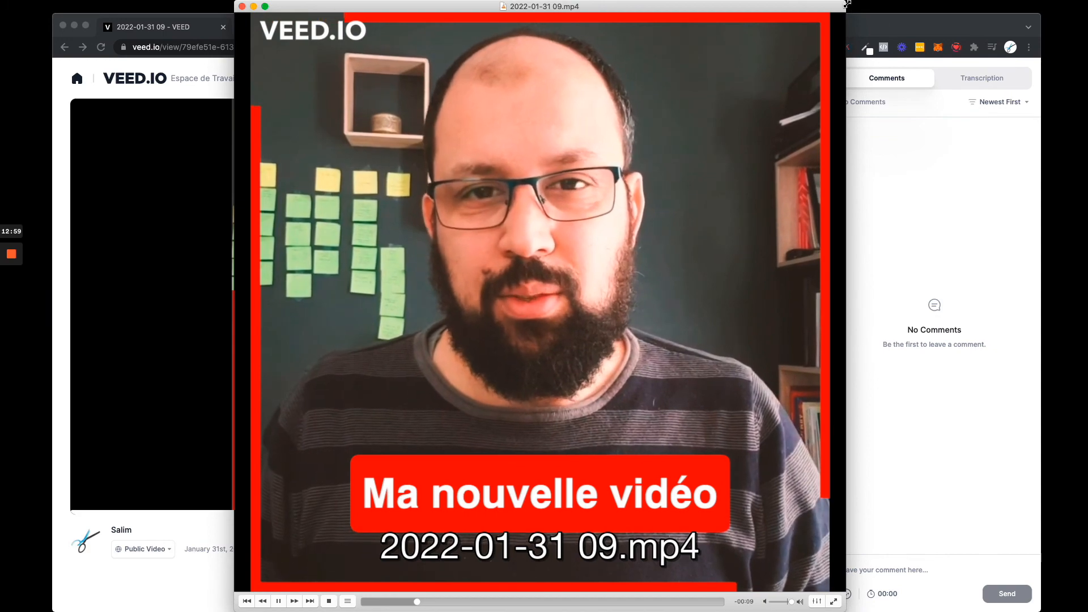
pyautogui.moveTo(844, 2); pyautogui.dragTo(600, 255)
pyautogui.moveTo(555, 219); pyautogui.dragTo(698, 105)
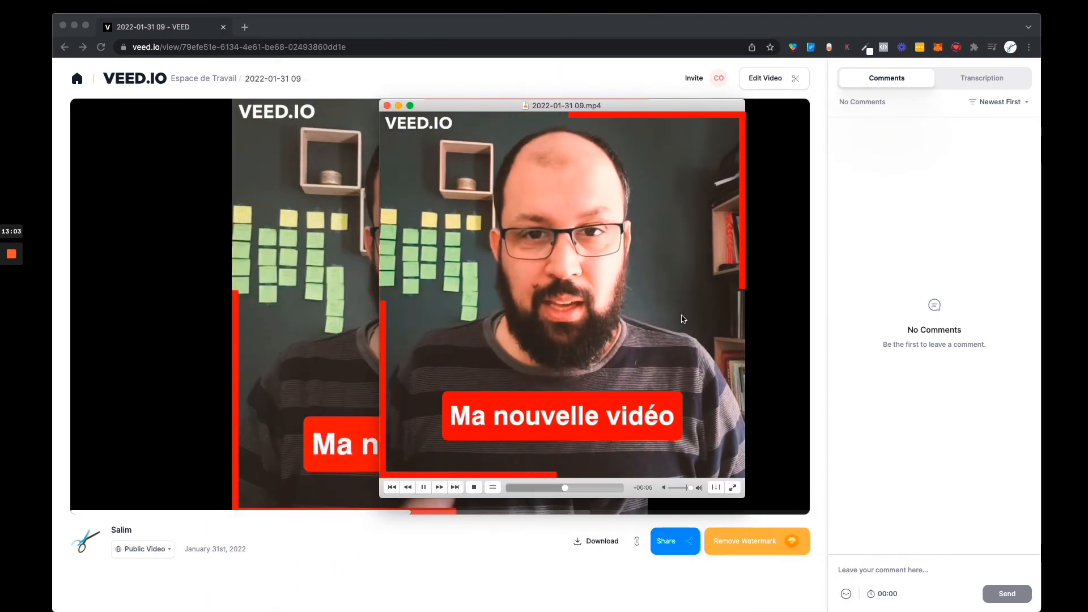
pyautogui.click(387, 105)
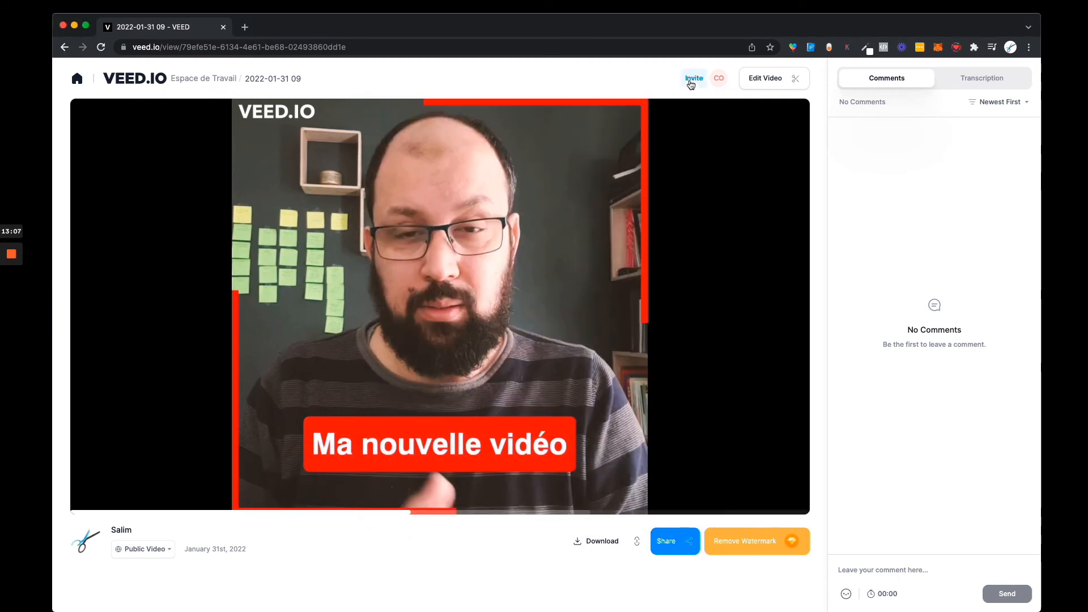
# Reopen the project for editing and change its canvas size to the YouTube 16:9 format
pyautogui.click(769, 83)
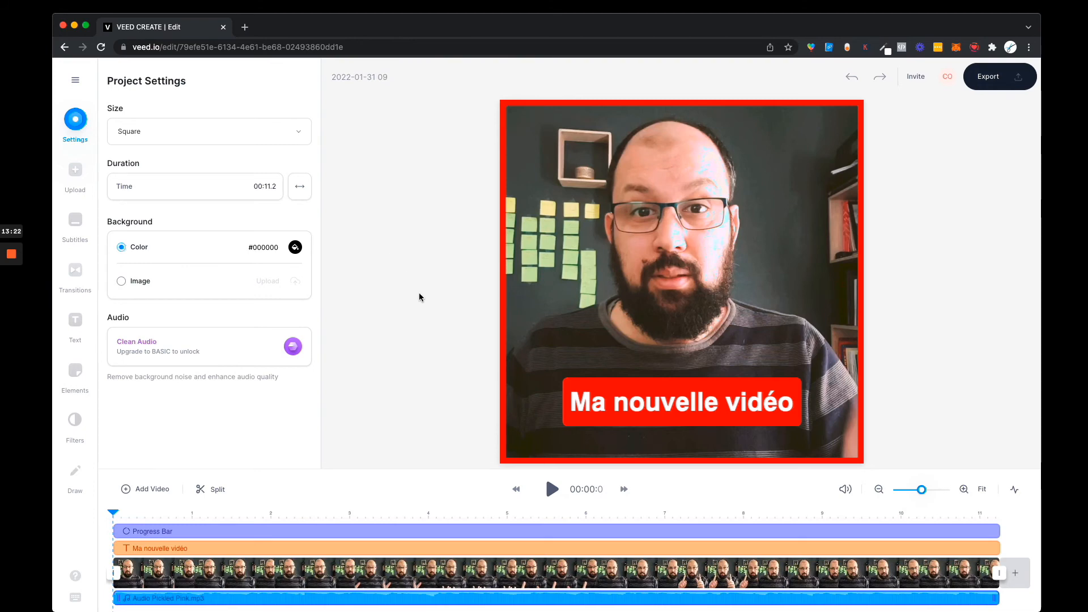
pyautogui.click(142, 134)
pyautogui.click(433, 164)
pyautogui.click(240, 142)
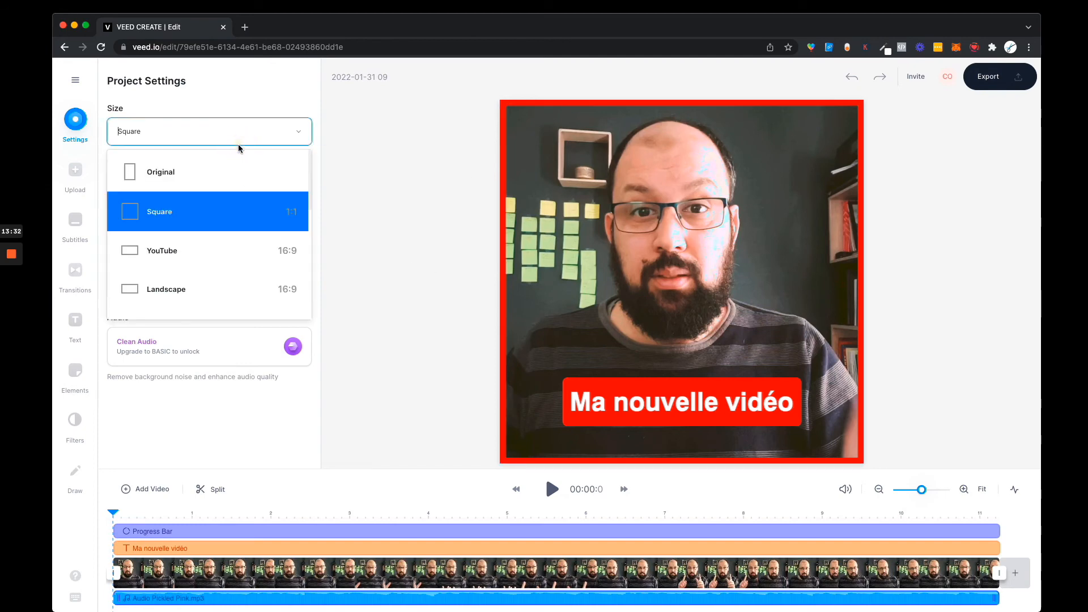
pyautogui.click(275, 138)
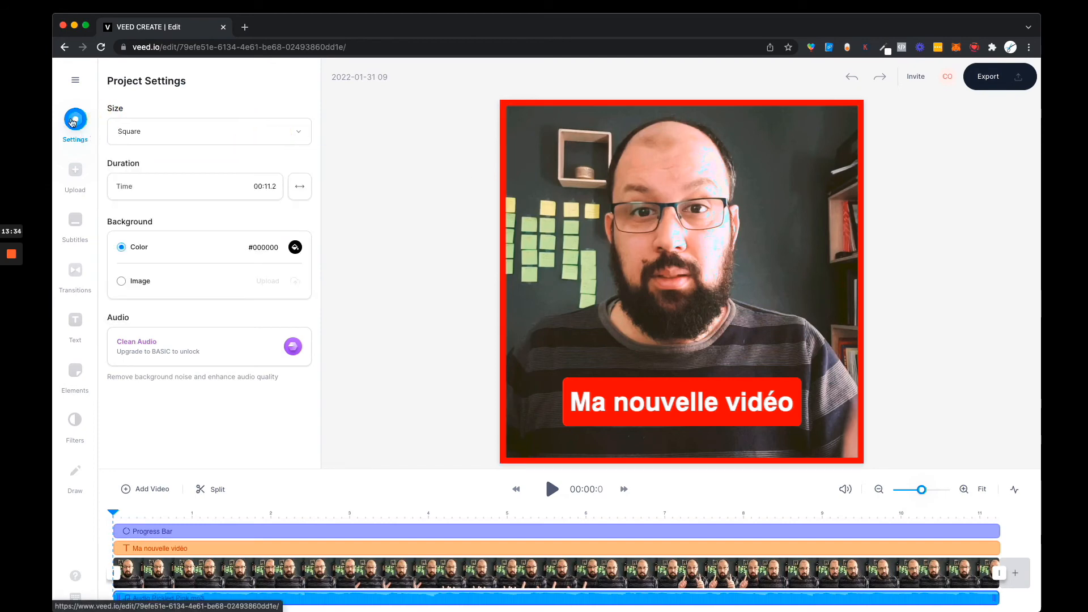
pyautogui.click(145, 132)
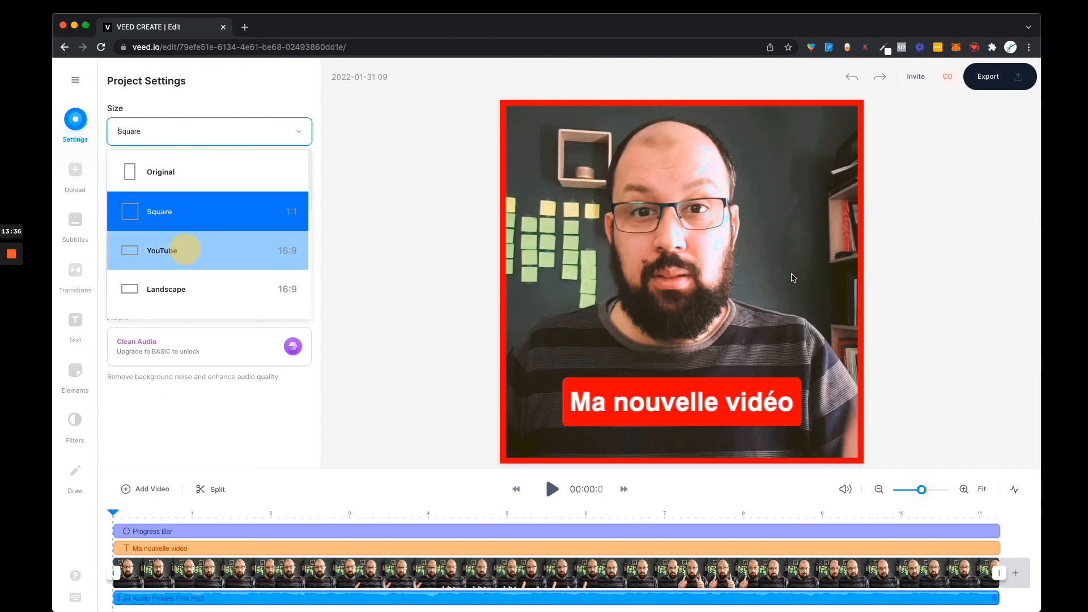
pyautogui.click(185, 252)
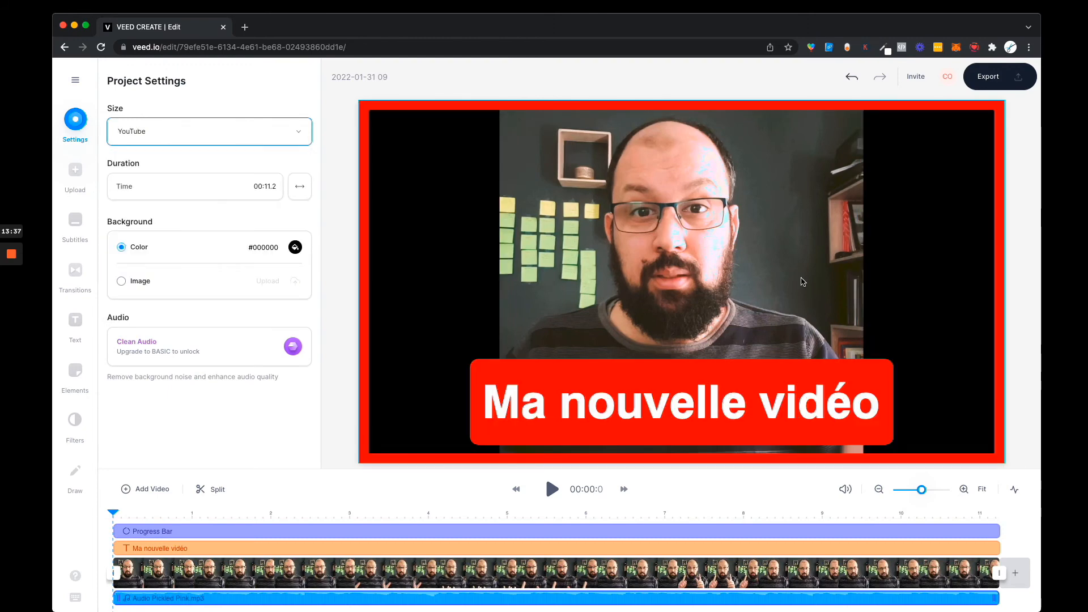
# Change the progress bar's style to Border and check it about two seconds into the video
pyautogui.click(927, 108)
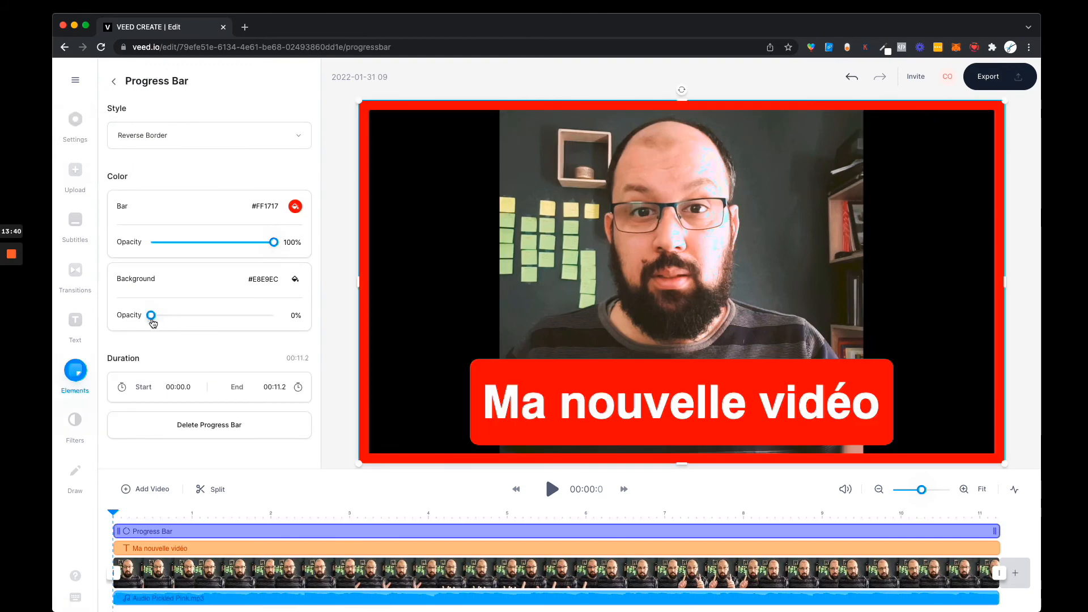
pyautogui.click(163, 136)
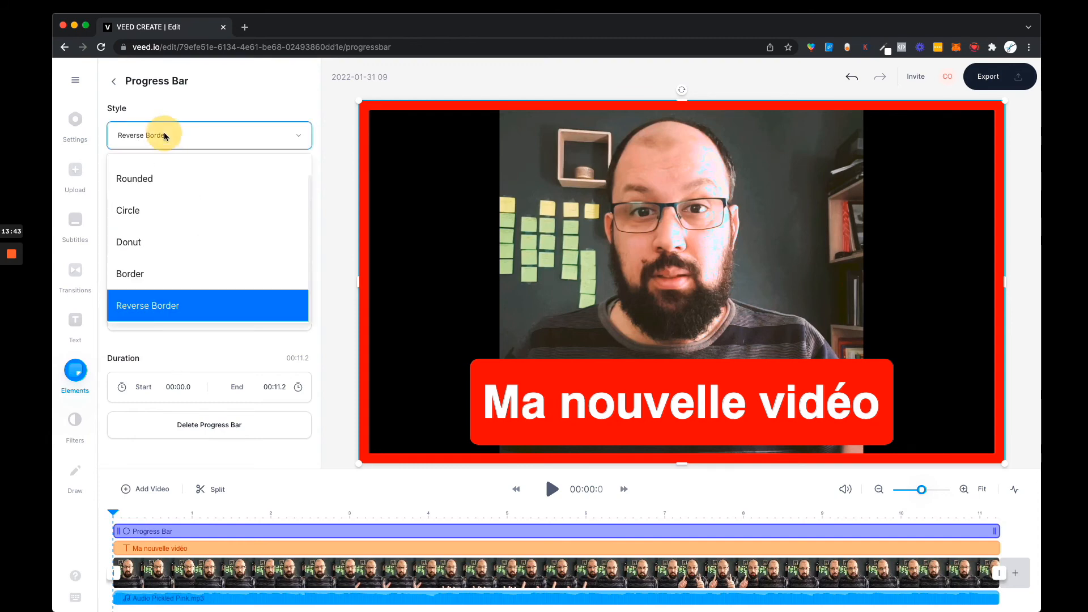
pyautogui.click(151, 274)
pyautogui.click(271, 512)
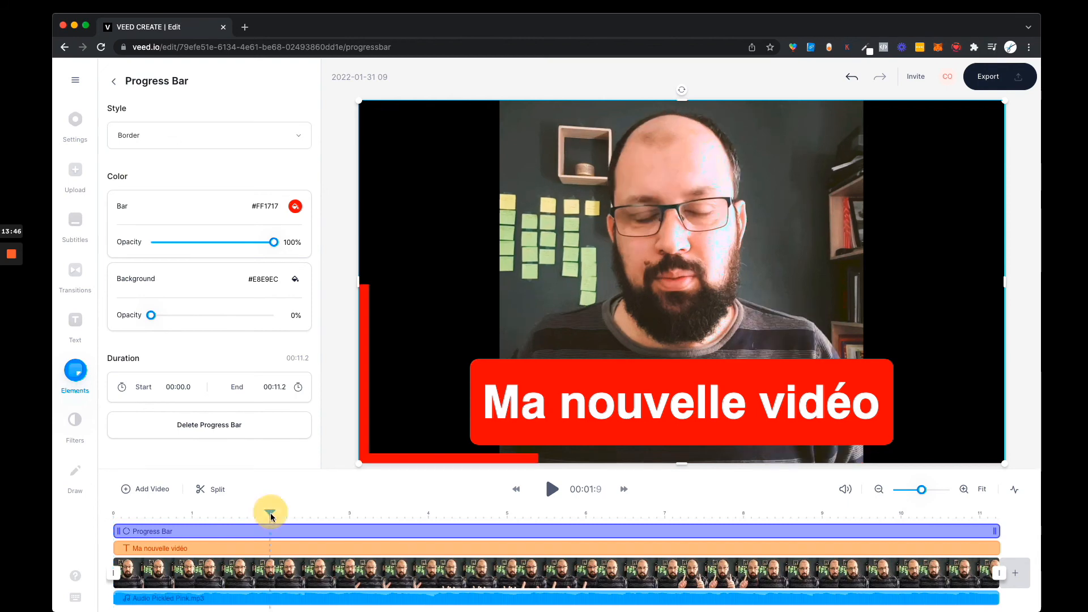
pyautogui.click(280, 512)
# Try the Rectangle, Rounded and Donut styles on the progress bar and return it to Border
pyautogui.click(160, 145)
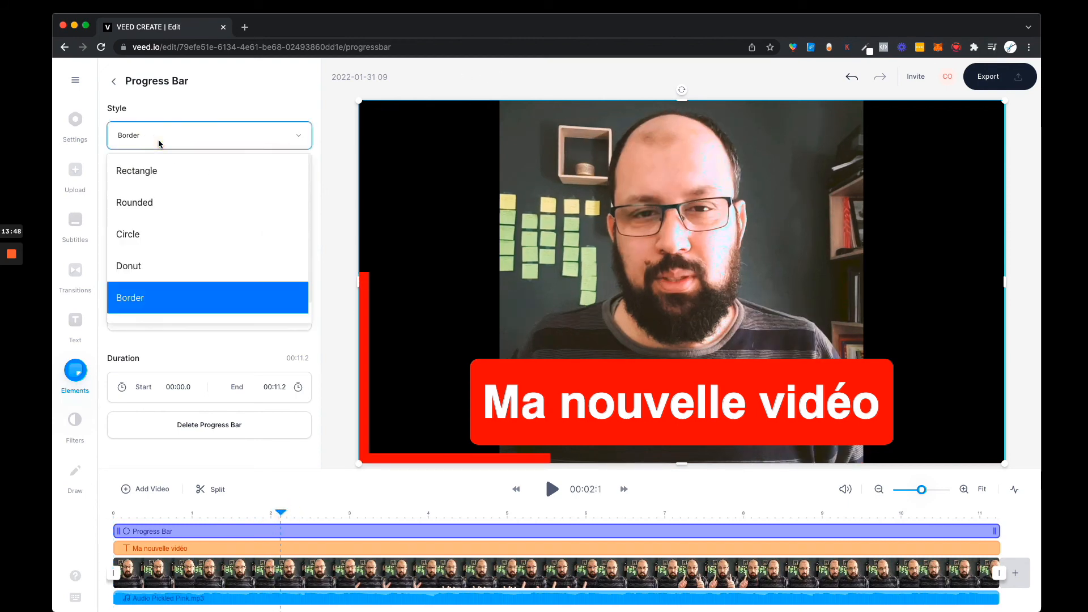
pyautogui.click(170, 172)
pyautogui.click(179, 139)
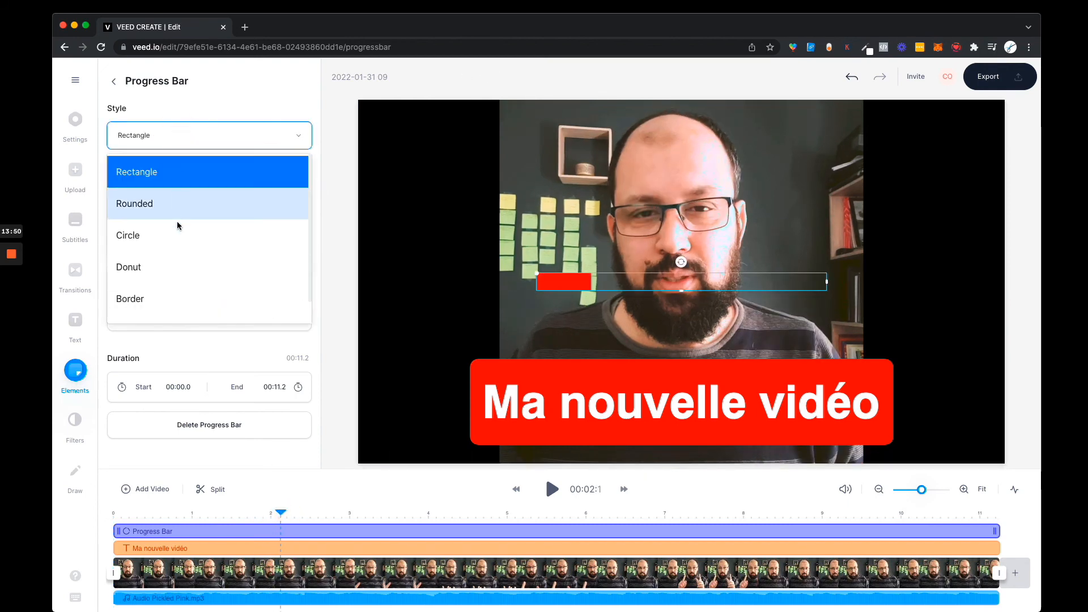
pyautogui.click(176, 196)
pyautogui.click(171, 145)
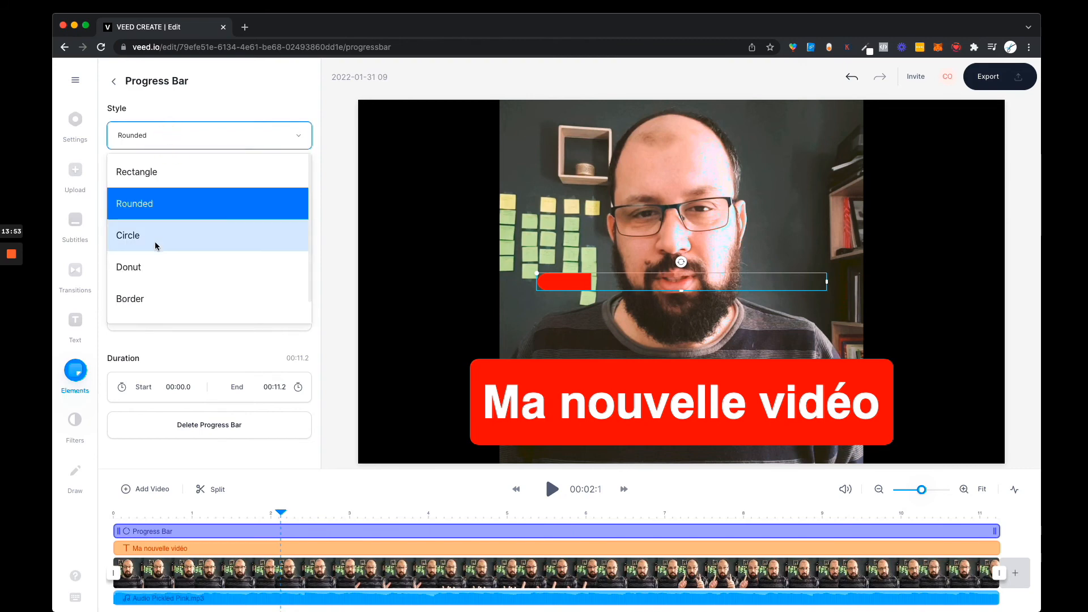
pyautogui.click(154, 265)
pyautogui.click(171, 142)
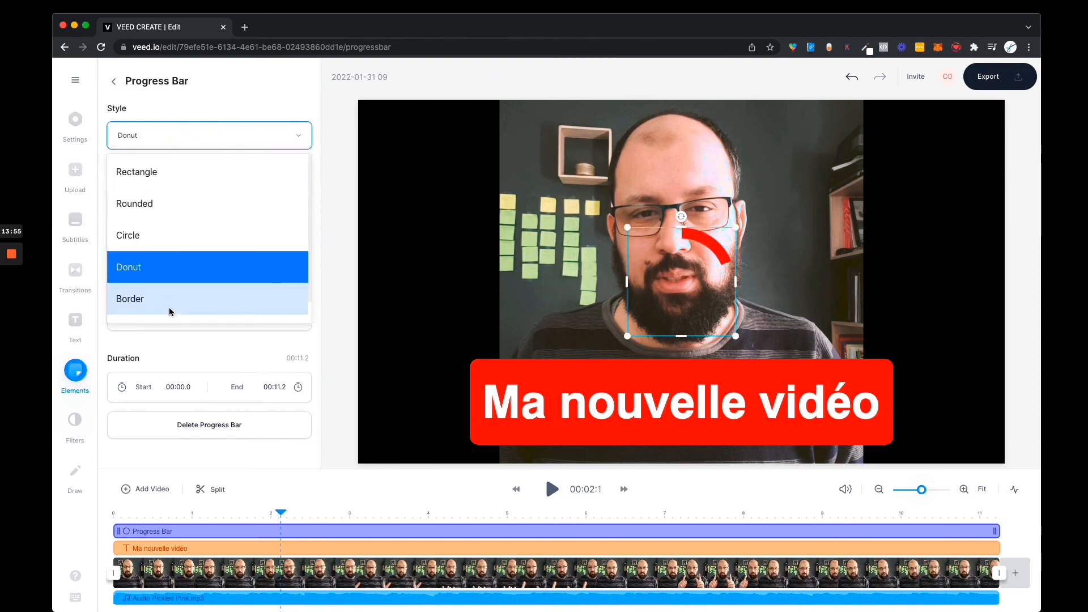
pyautogui.click(170, 309)
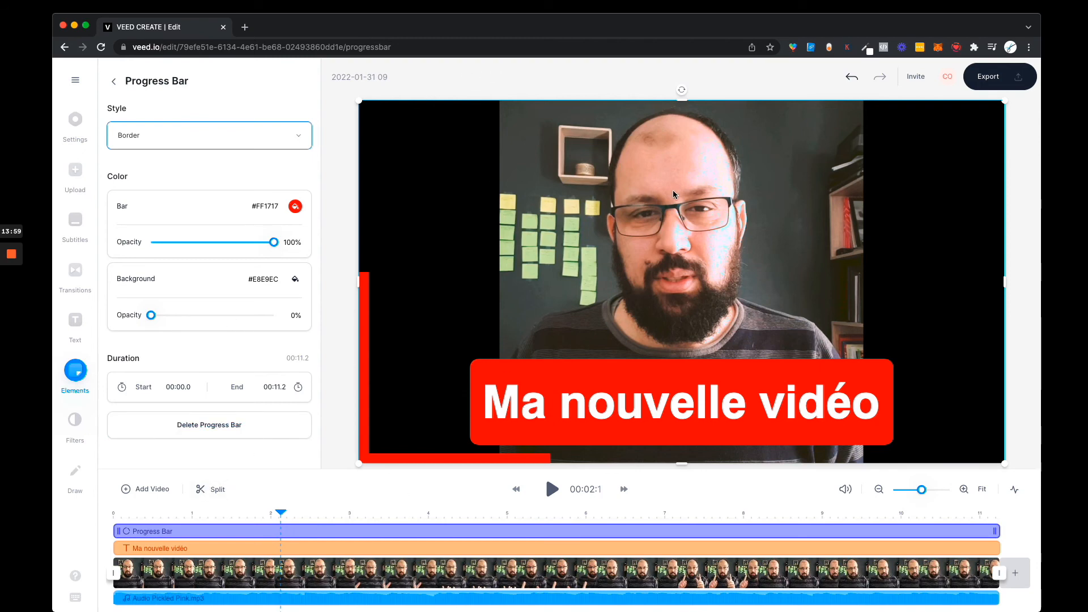
# Shrink the "Ma nouvelle vidéo" title box to a 24px text size in the lower middle of the frame
pyautogui.click(759, 373)
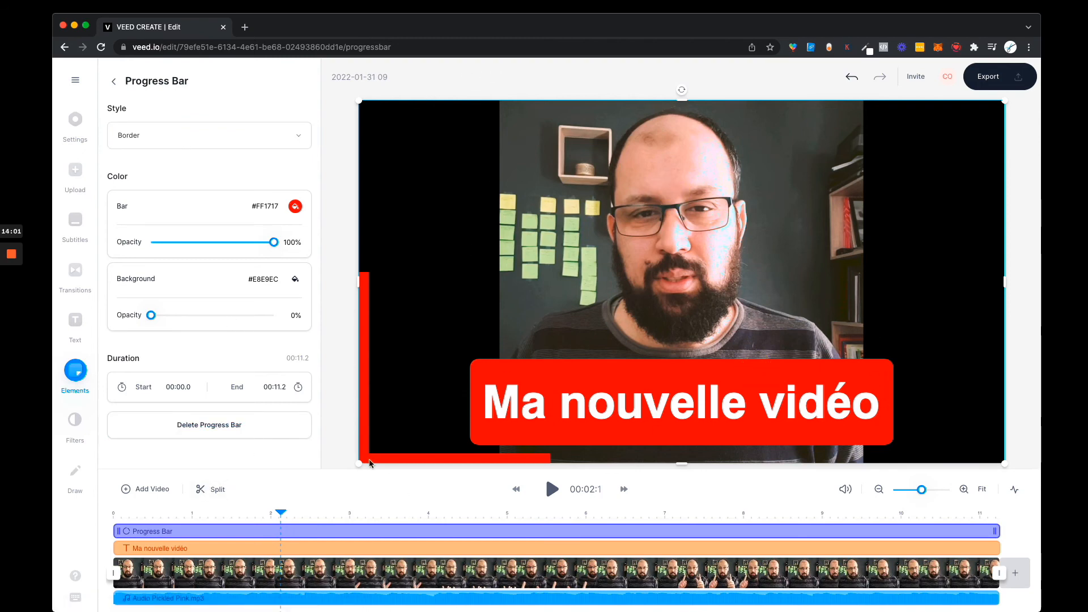
pyautogui.click(162, 551)
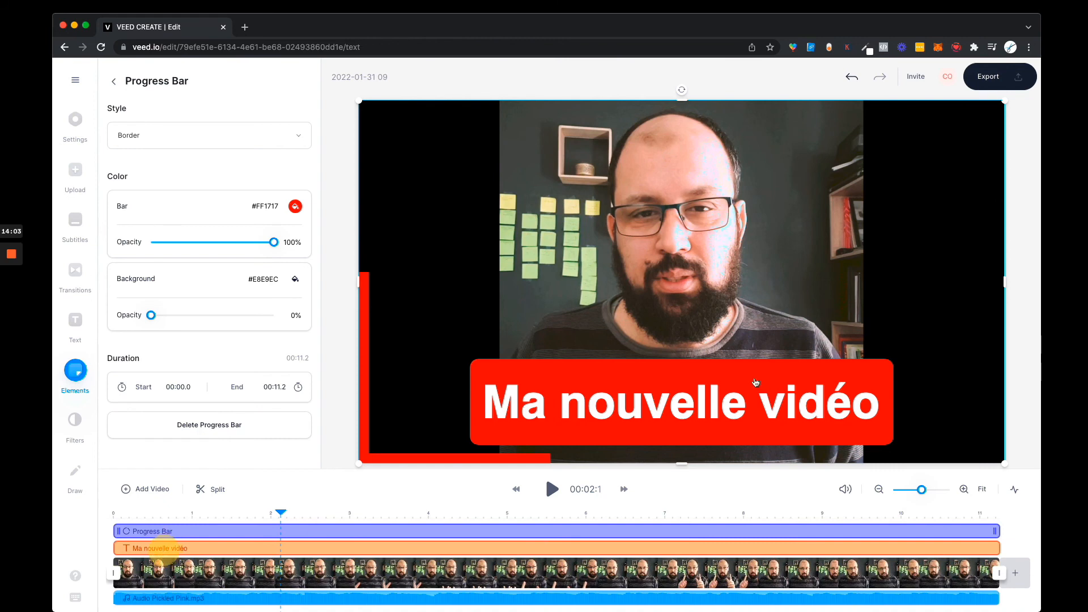
pyautogui.click(878, 375)
pyautogui.click(885, 359)
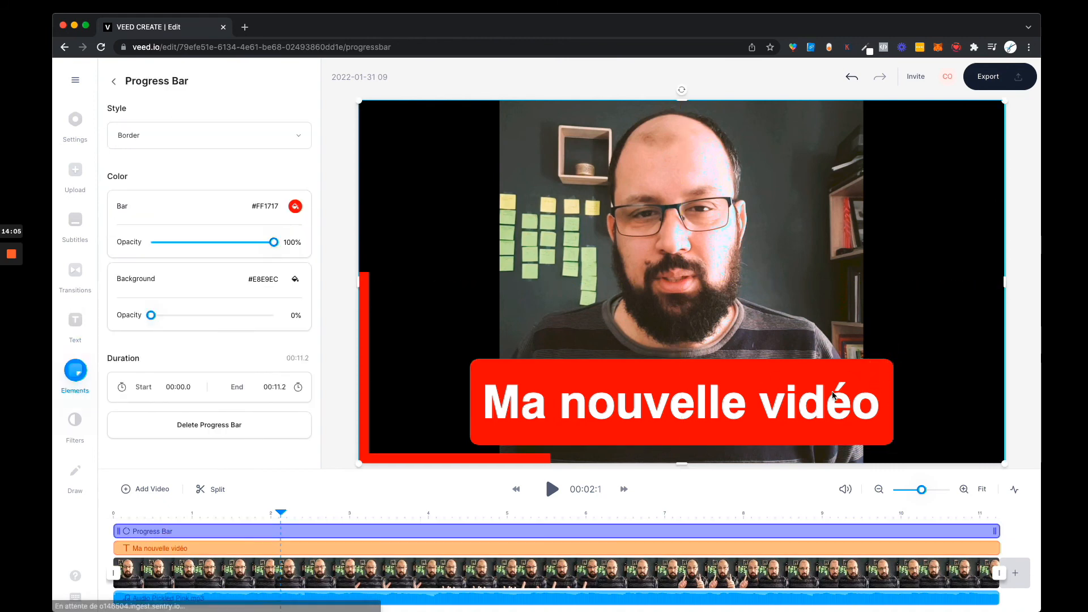
pyautogui.click(164, 550)
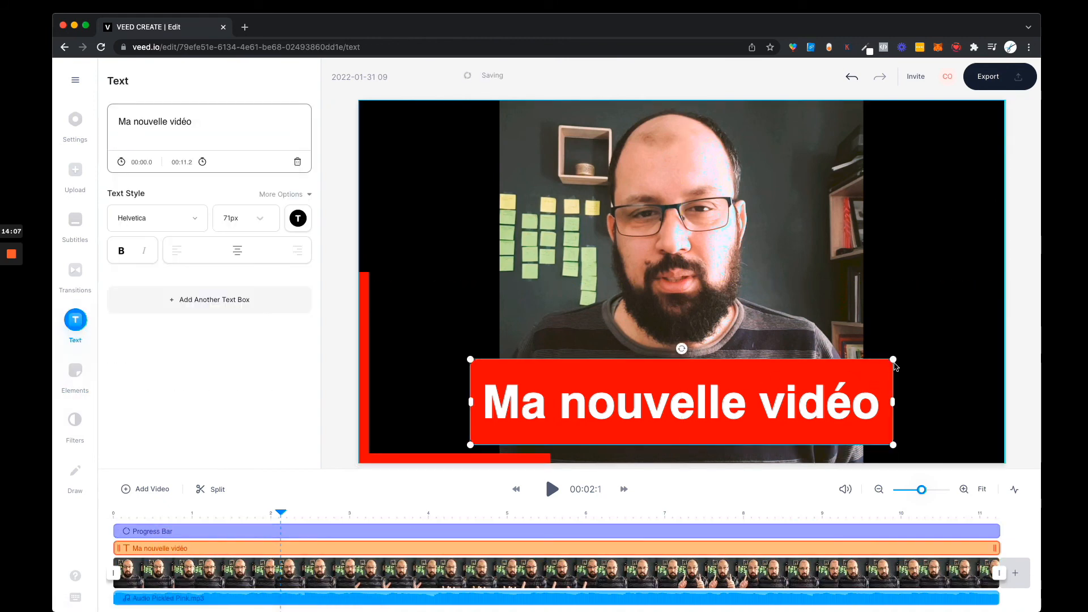
pyautogui.moveTo(893, 359); pyautogui.dragTo(710, 407)
pyautogui.click(584, 152)
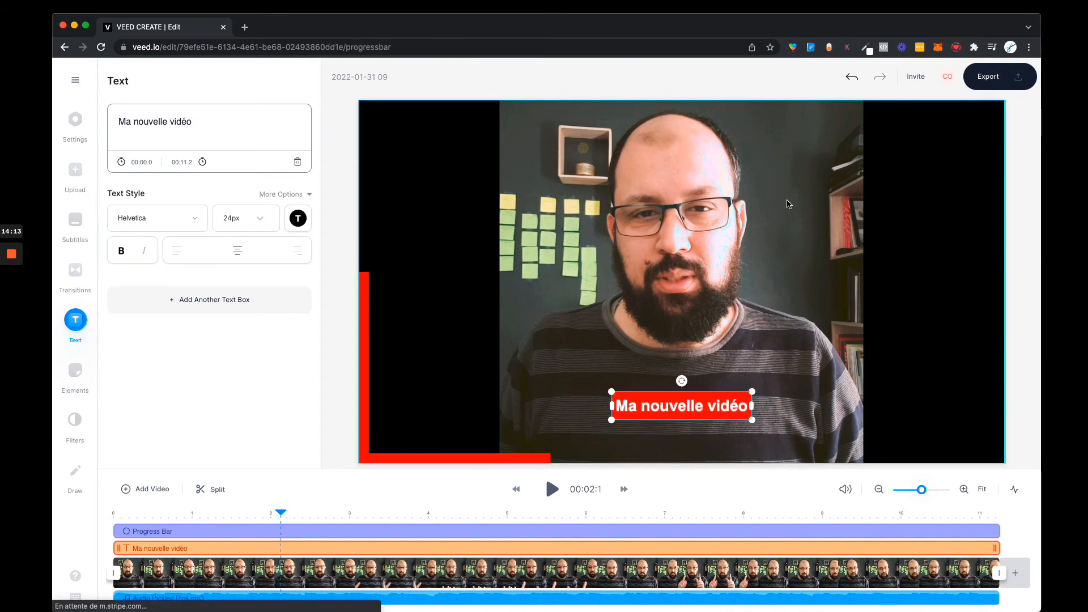
# Try making the video clip fill the canvas, shift it lower in the frame and play a few seconds
pyautogui.click(213, 570)
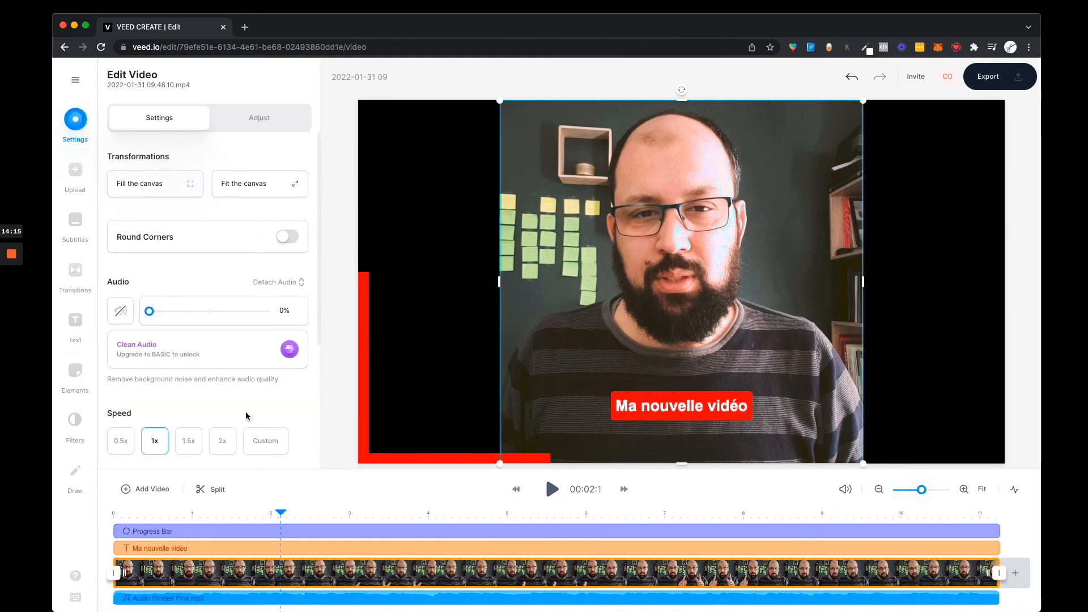
pyautogui.click(150, 190)
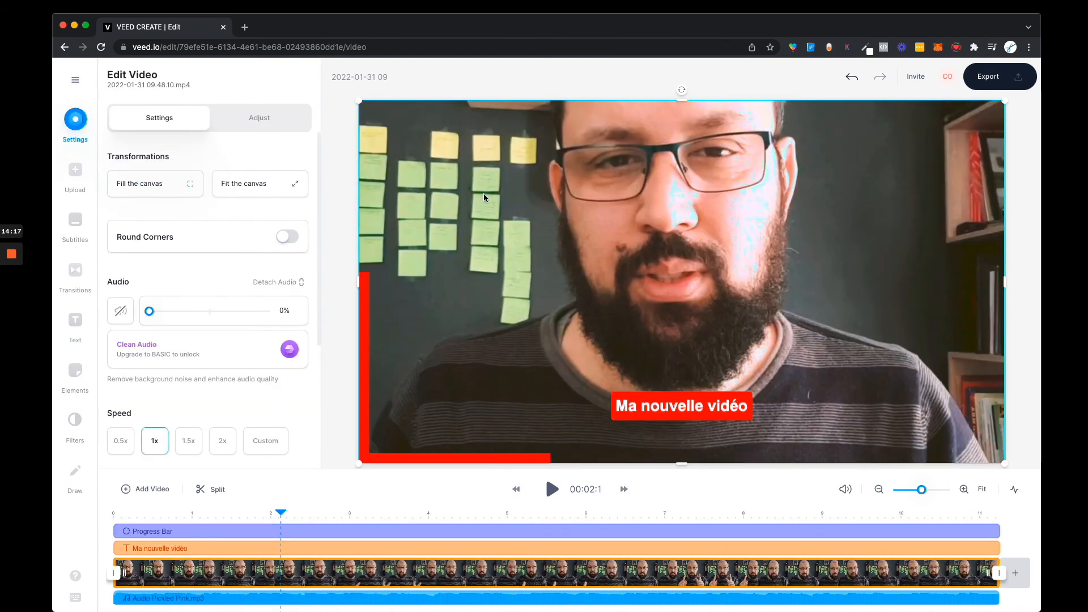
pyautogui.moveTo(484, 197); pyautogui.dragTo(468, 420)
pyautogui.moveTo(681, 224); pyautogui.dragTo(689, 79)
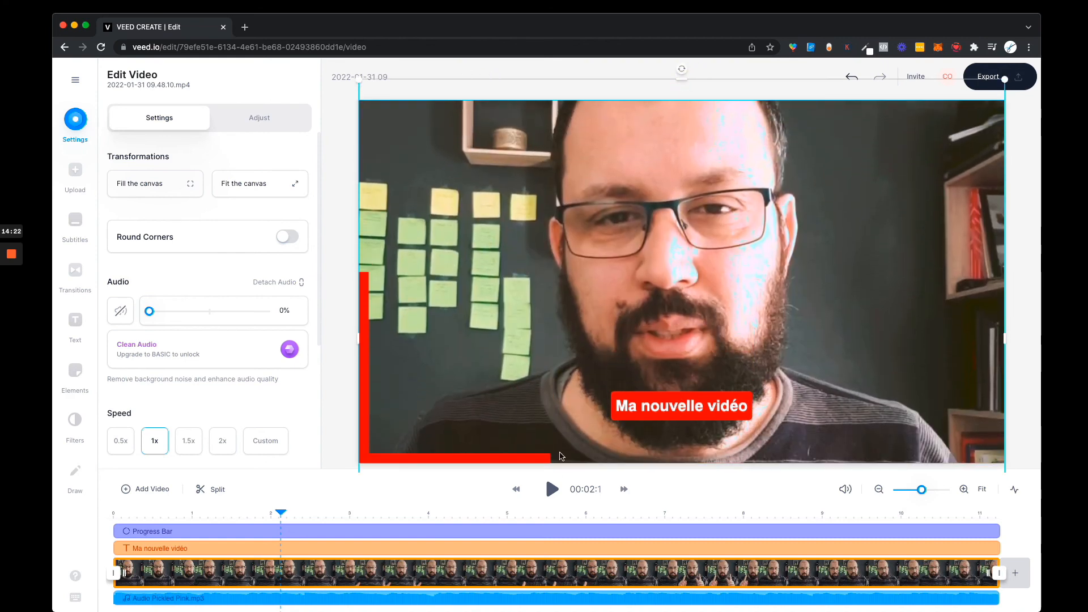
pyautogui.click(551, 491)
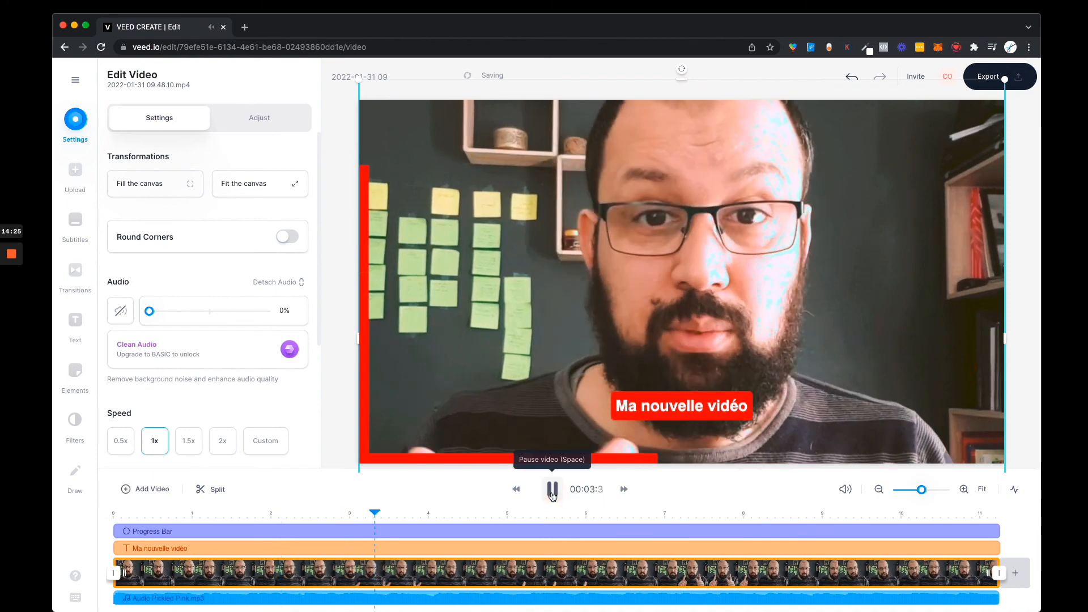
pyautogui.click(552, 491)
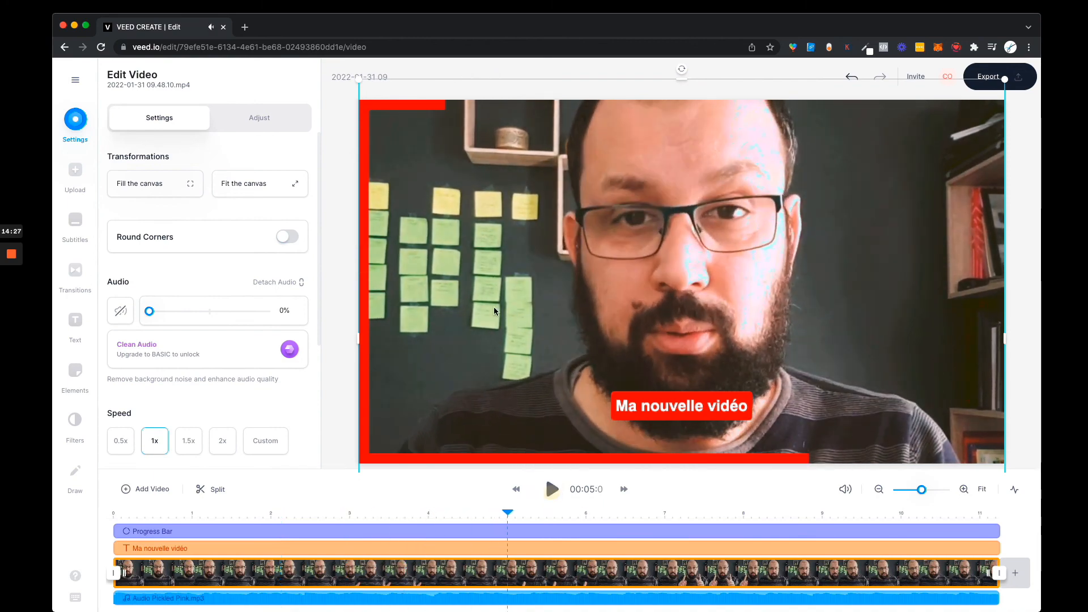
# Fit the whole video clip inside the canvas
pyautogui.click(237, 189)
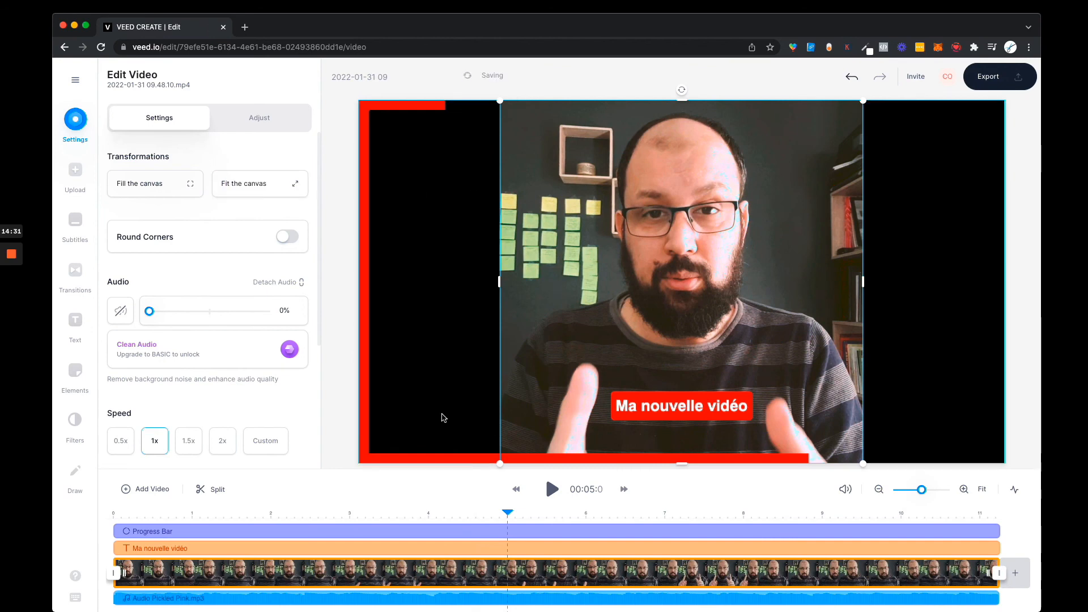
pyautogui.click(332, 148)
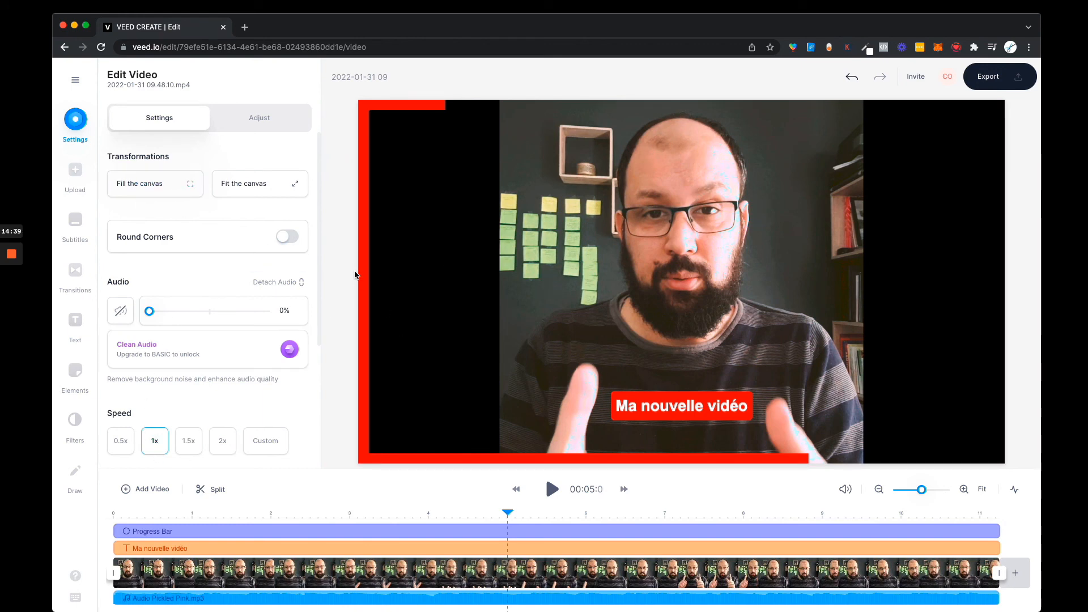
pyautogui.click(462, 258)
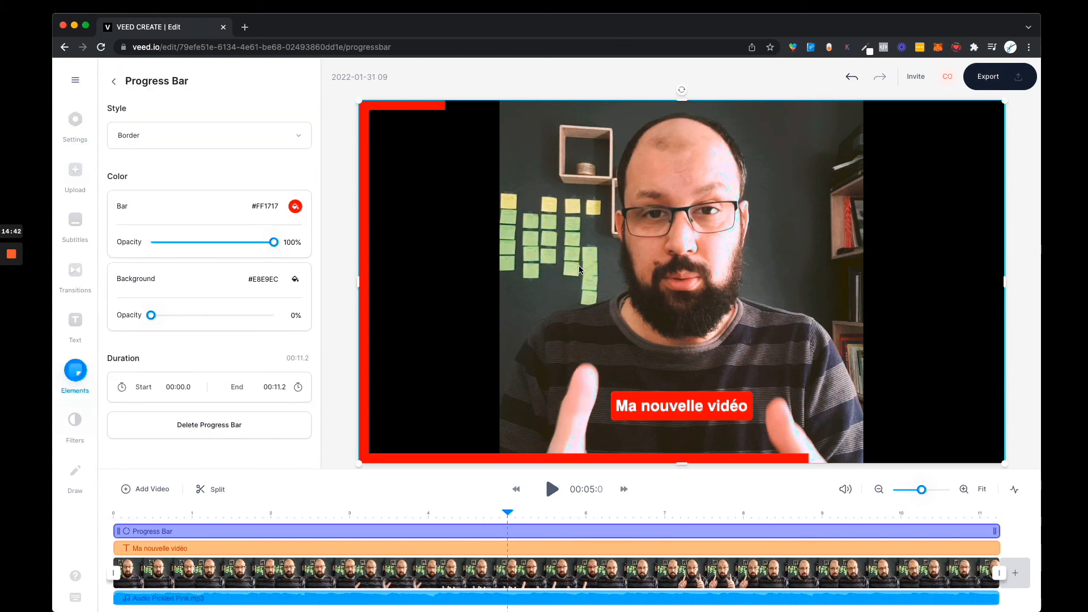
# Set the project's background color to the light red #FF4149
pyautogui.click(75, 119)
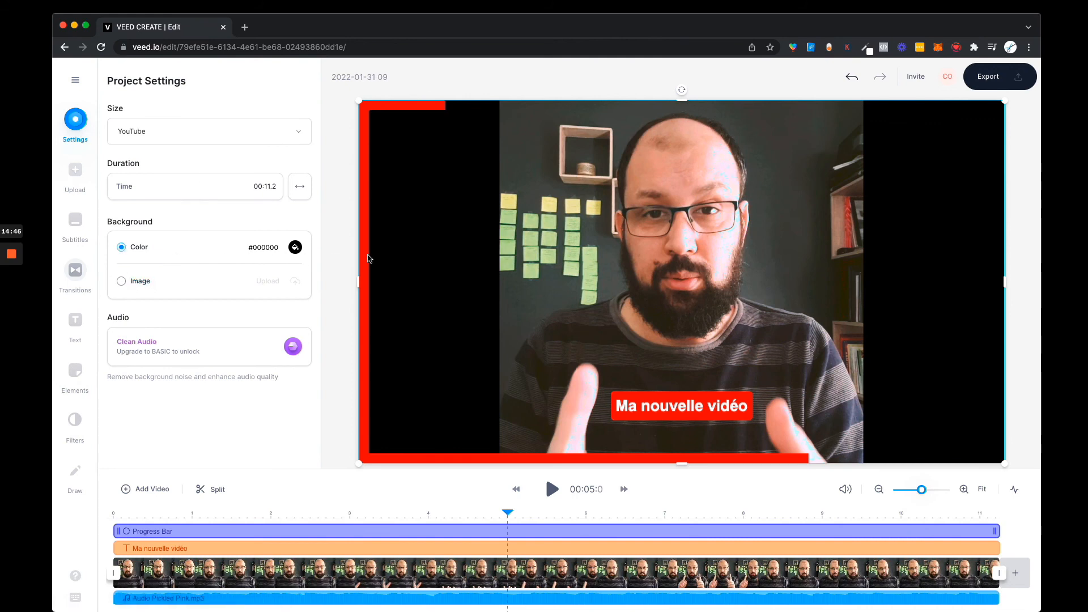
pyautogui.click(294, 248)
pyautogui.click(179, 289)
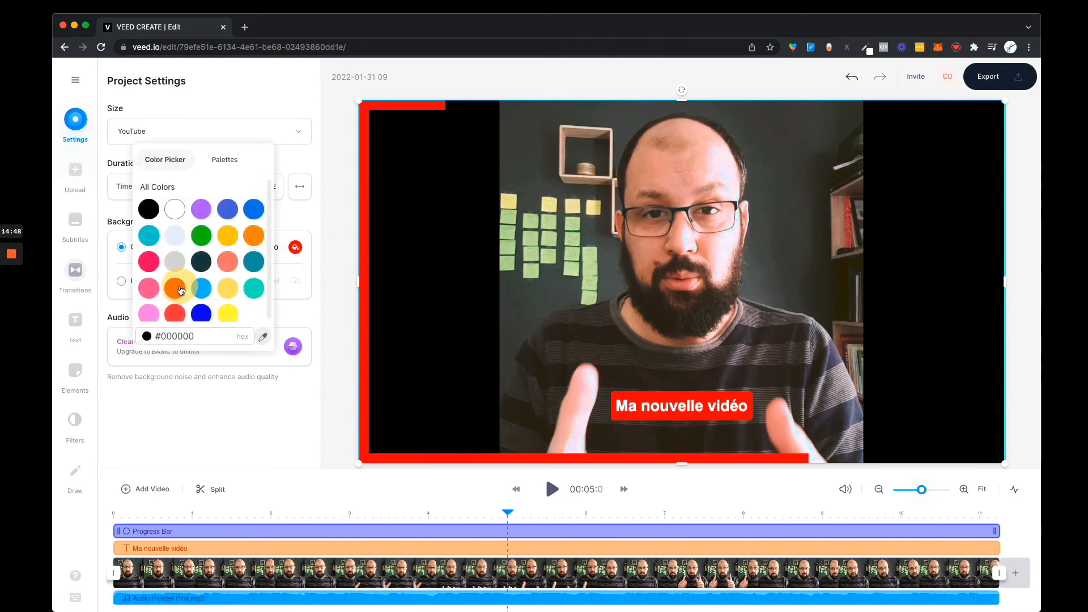
pyautogui.click(175, 315)
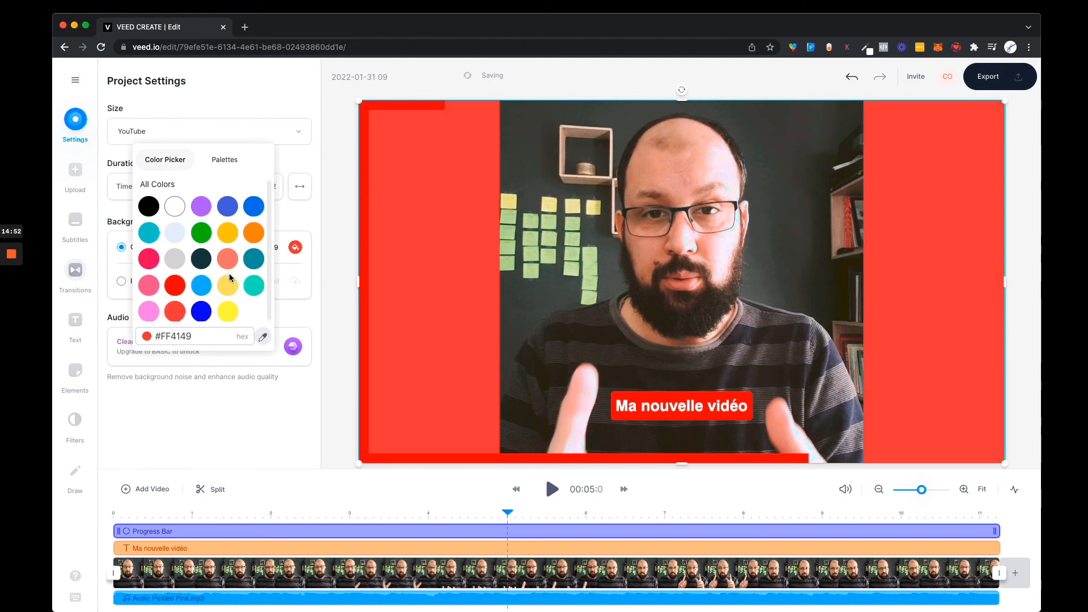
# Try blue shades from the color palettes for the project background, and set it to the yellow #FFDD2E
pyautogui.click(227, 160)
pyautogui.scroll(-2, 232, 240)
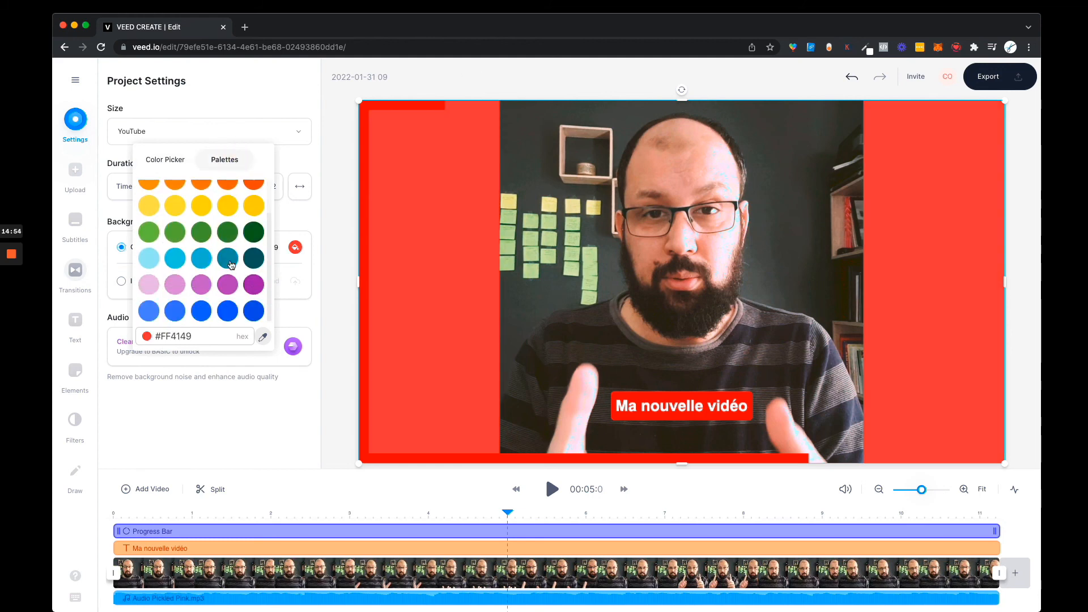
pyautogui.click(205, 262)
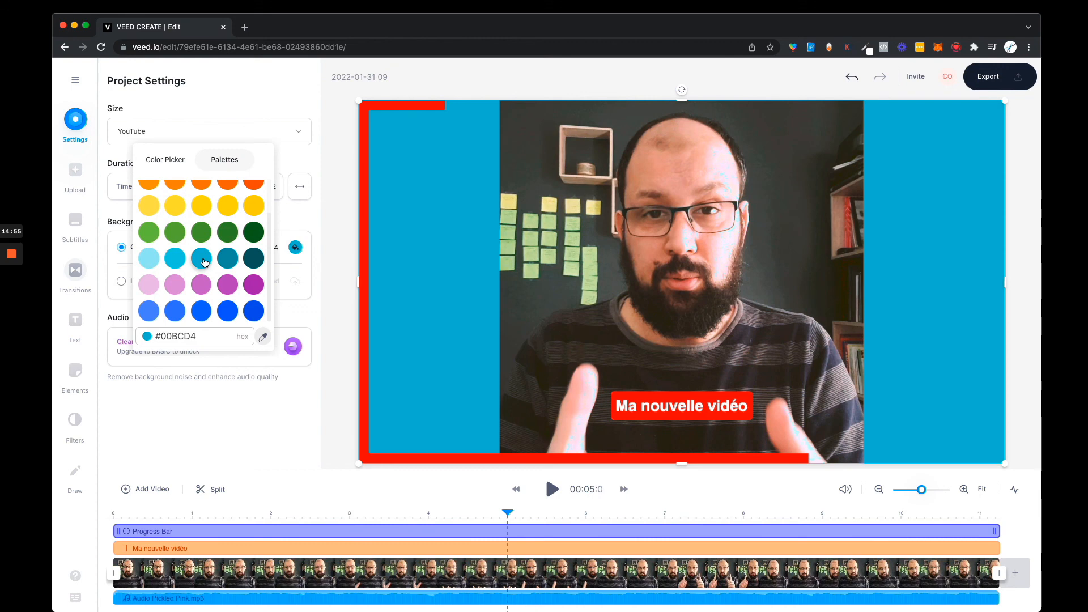
pyautogui.click(157, 212)
pyautogui.click(150, 310)
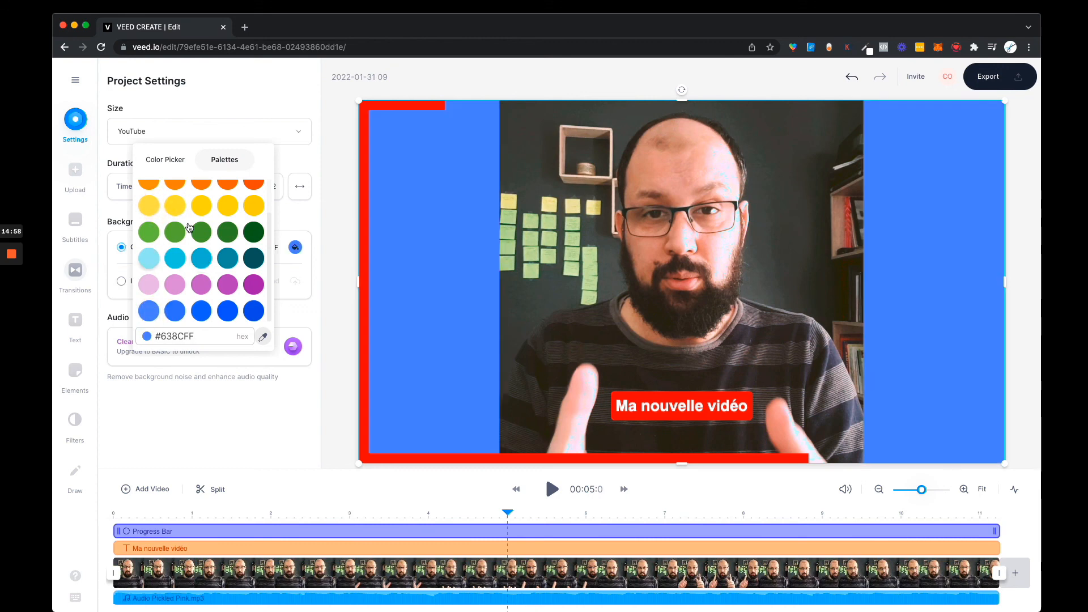
pyautogui.click(208, 214)
pyautogui.click(337, 205)
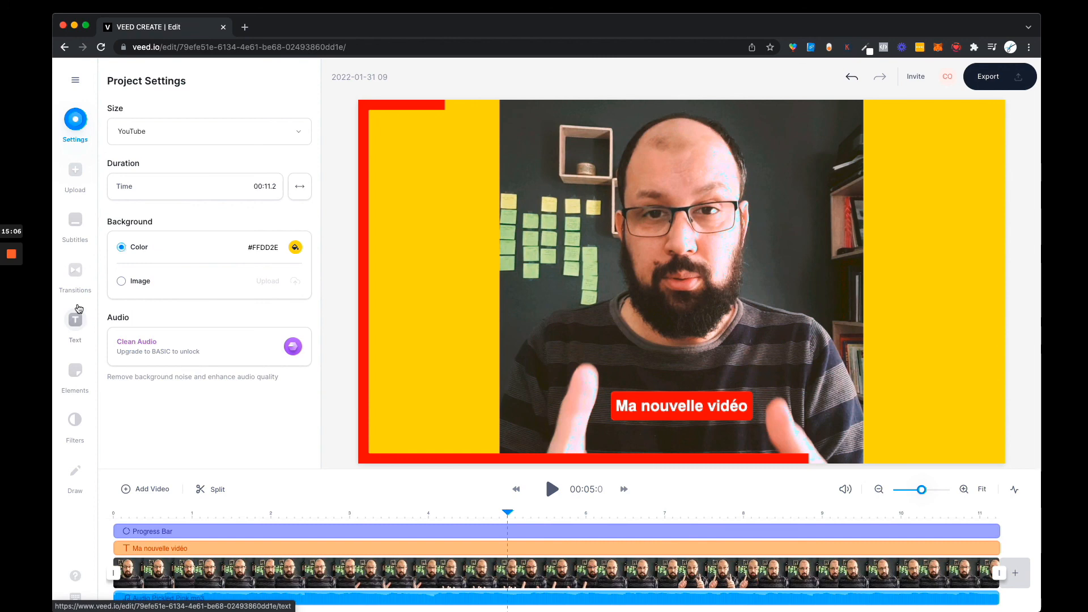
# Add the red YouTube SUBSCRIBE social badge sticker and shrink it into the lower-right corner of the video frame, over the yellow background
pyautogui.click(77, 374)
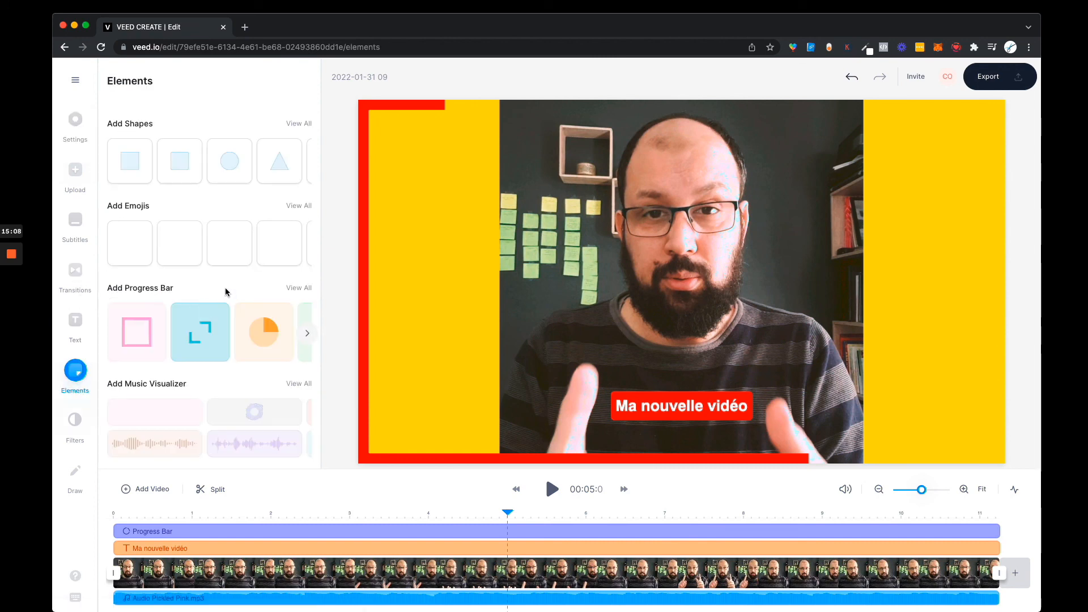
pyautogui.scroll(-10, 226, 292)
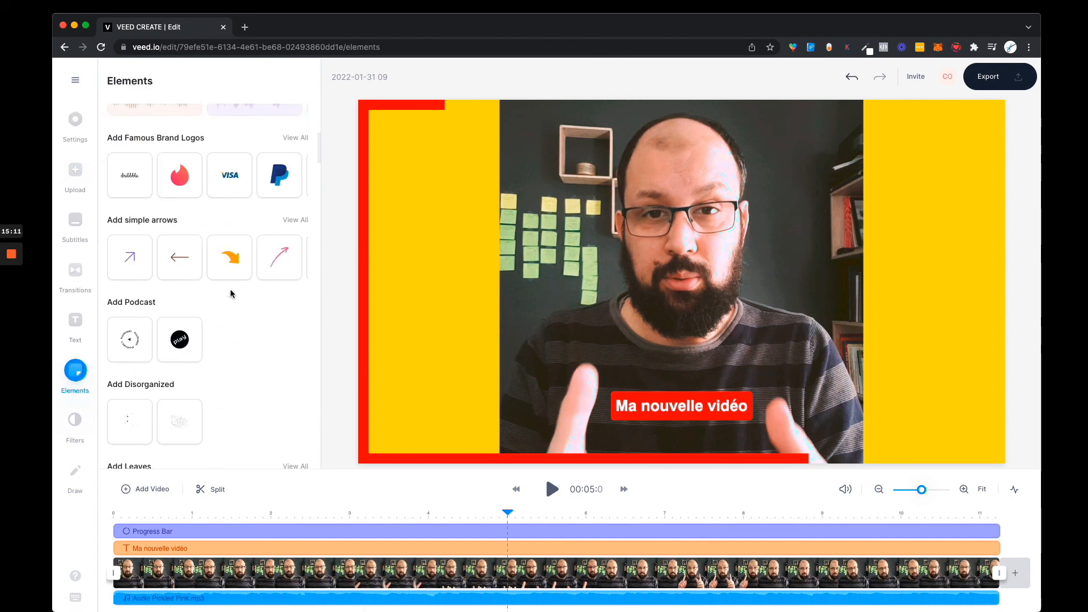
pyautogui.scroll(-7, 230, 293)
pyautogui.scroll(-11, 231, 295)
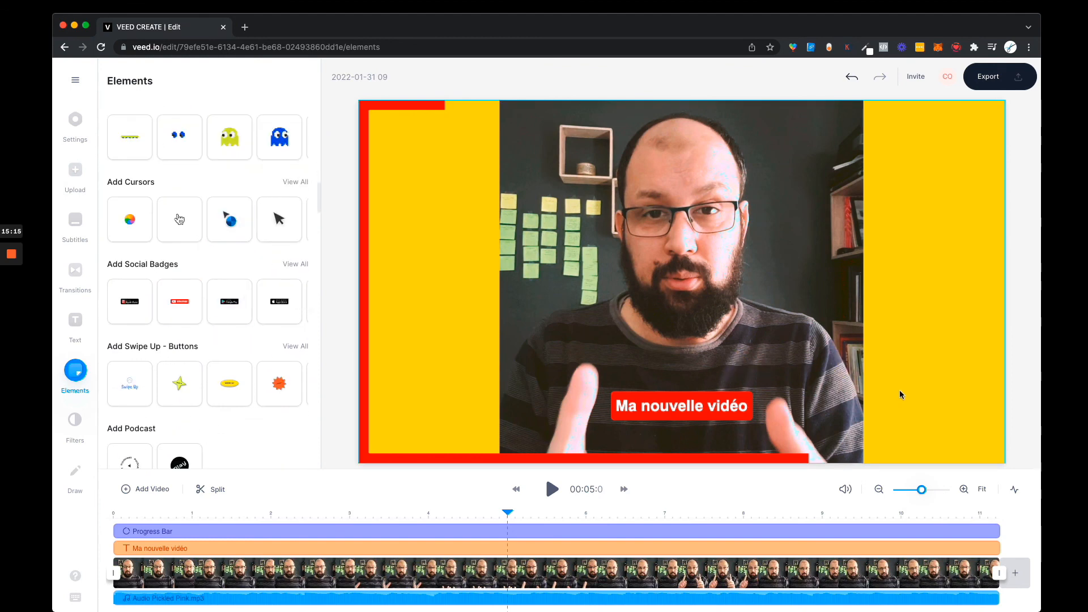
pyautogui.click(179, 300)
pyautogui.moveTo(691, 293); pyautogui.dragTo(854, 296)
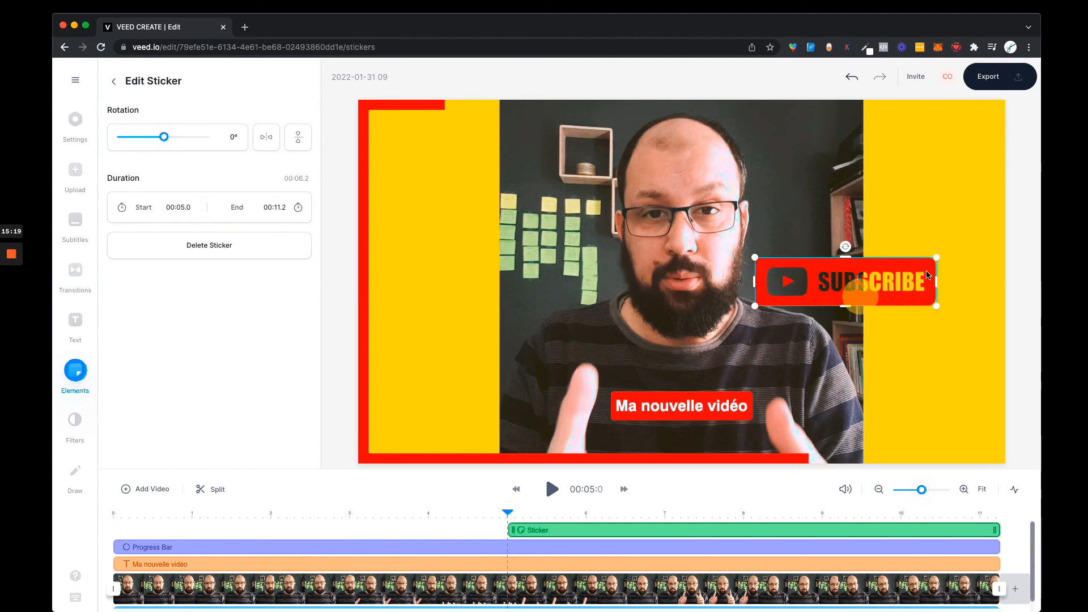
pyautogui.moveTo(935, 260); pyautogui.dragTo(966, 440)
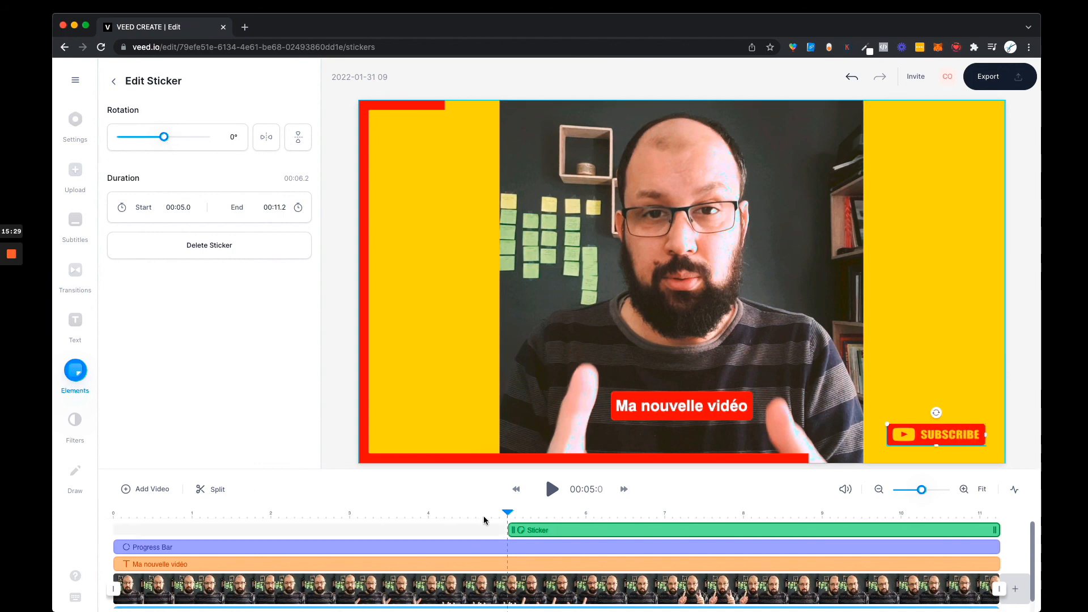
# Shift the SUBSCRIBE sticker earlier on the timeline to start at 00:01.3, and play the video from the beginning
pyautogui.moveTo(532, 529); pyautogui.dragTo(242, 529)
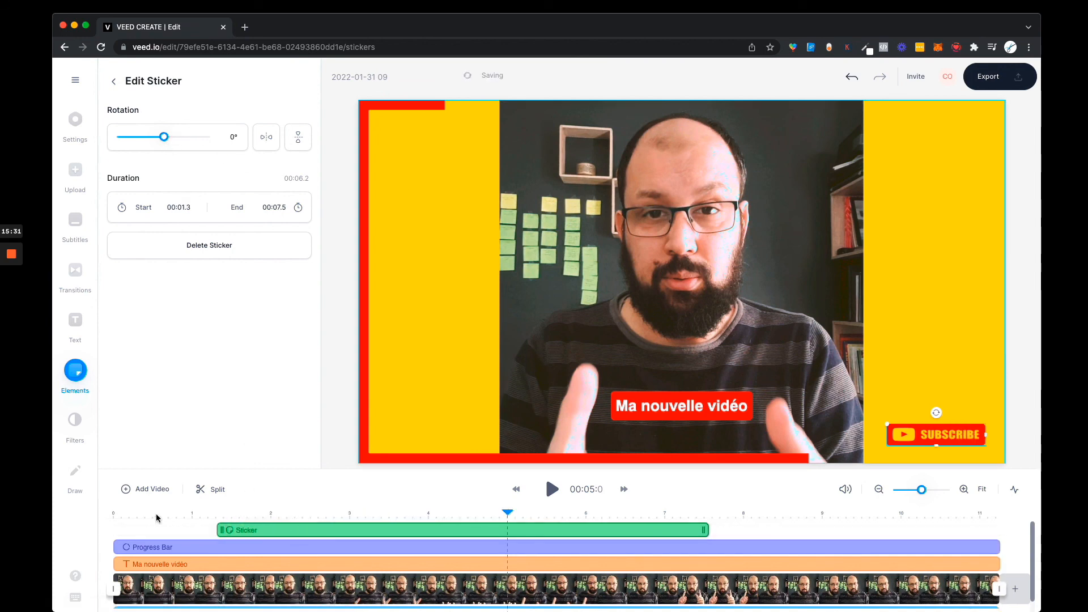
pyautogui.click(157, 517)
pyautogui.click(105, 515)
pyautogui.press('space')
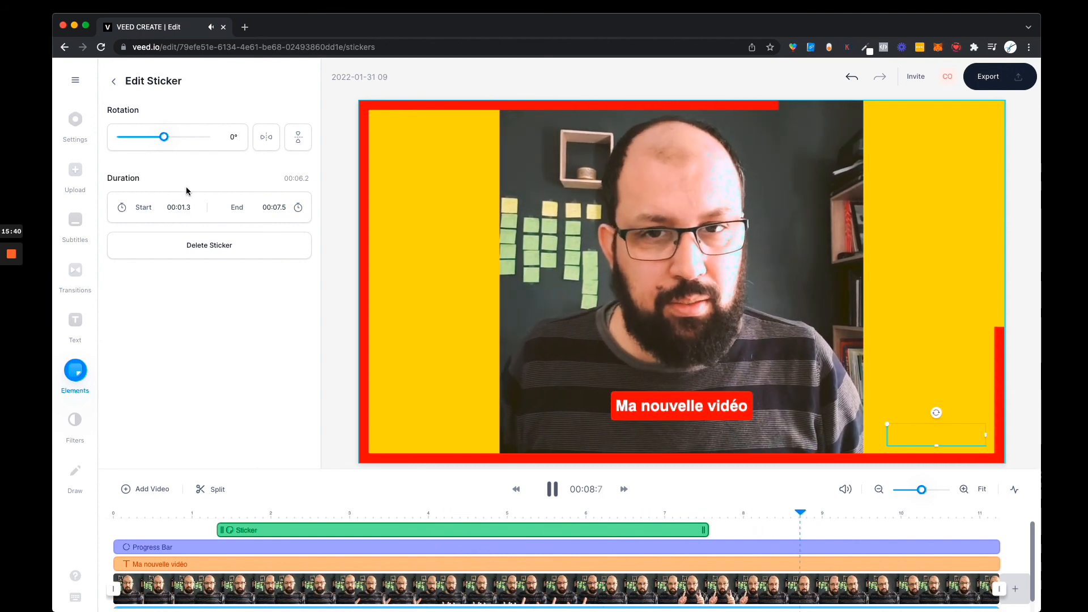
# Review the social media formats offered as project sizes, from Original through LinkedIn Portrait
pyautogui.click(76, 169)
pyautogui.click(77, 125)
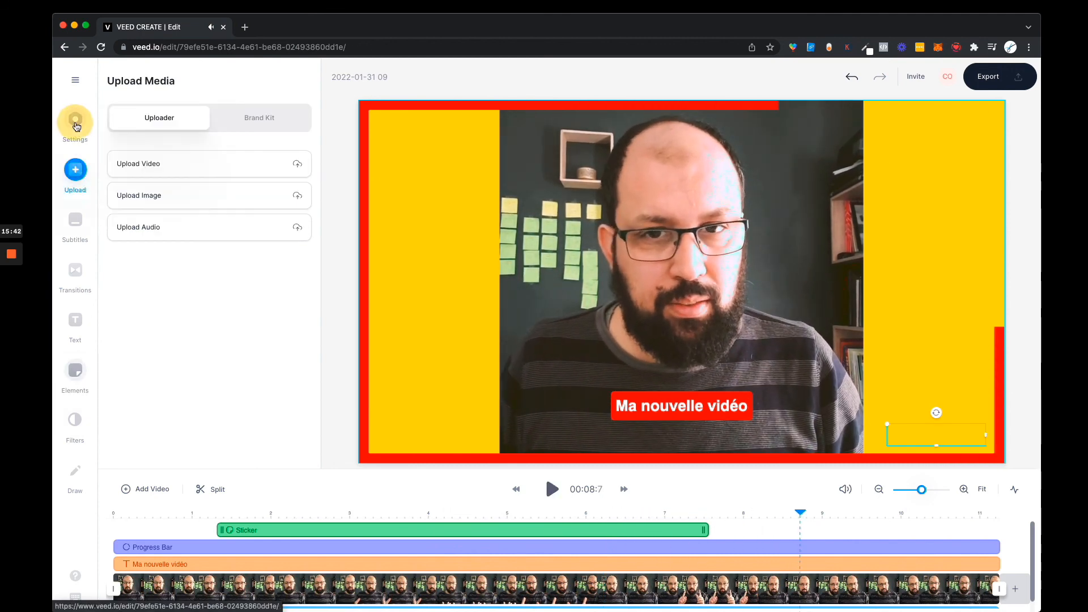
pyautogui.click(193, 134)
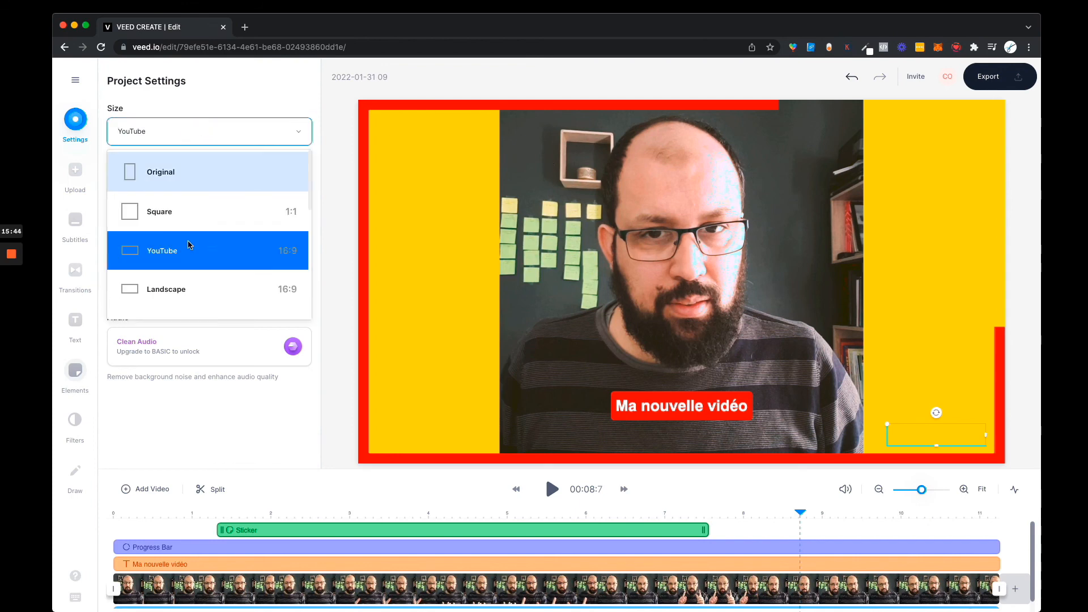
pyautogui.scroll(-4, 214, 257)
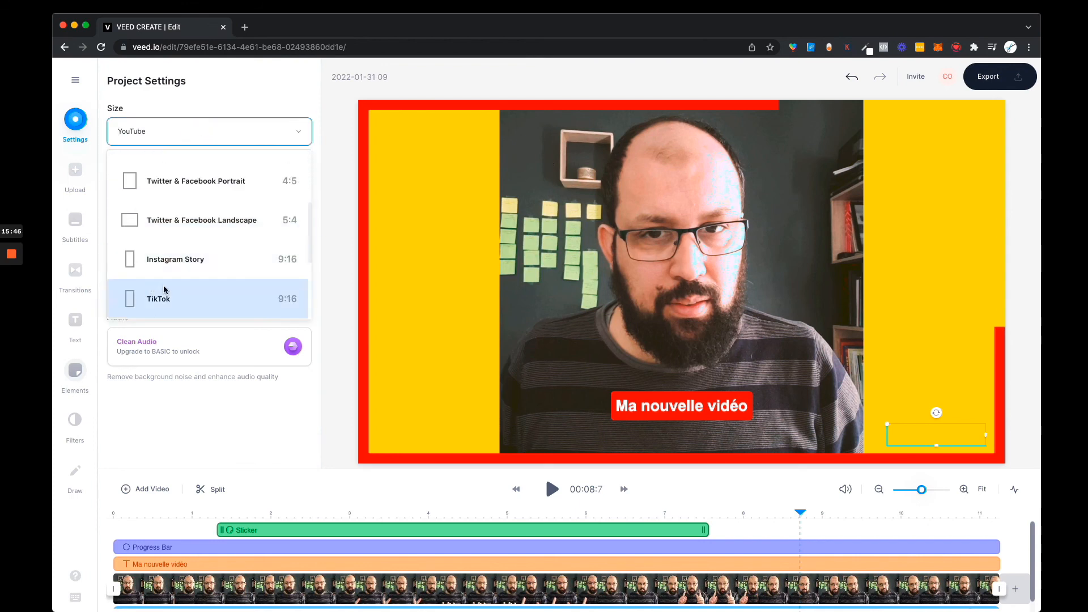
pyautogui.scroll(-3, 226, 261)
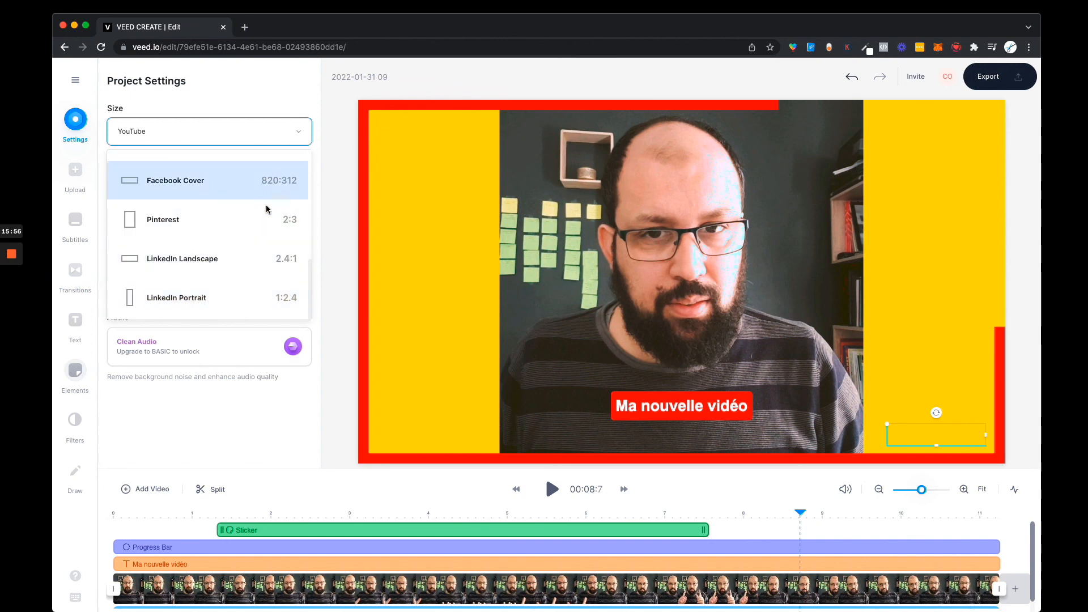
pyautogui.scroll(5, 272, 192)
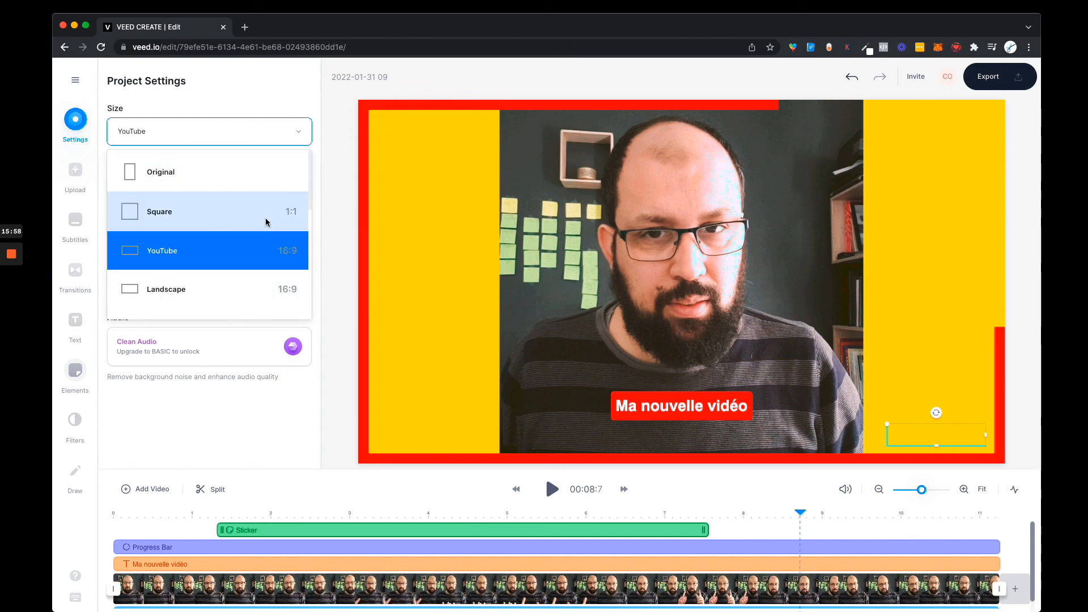
pyautogui.click(1015, 187)
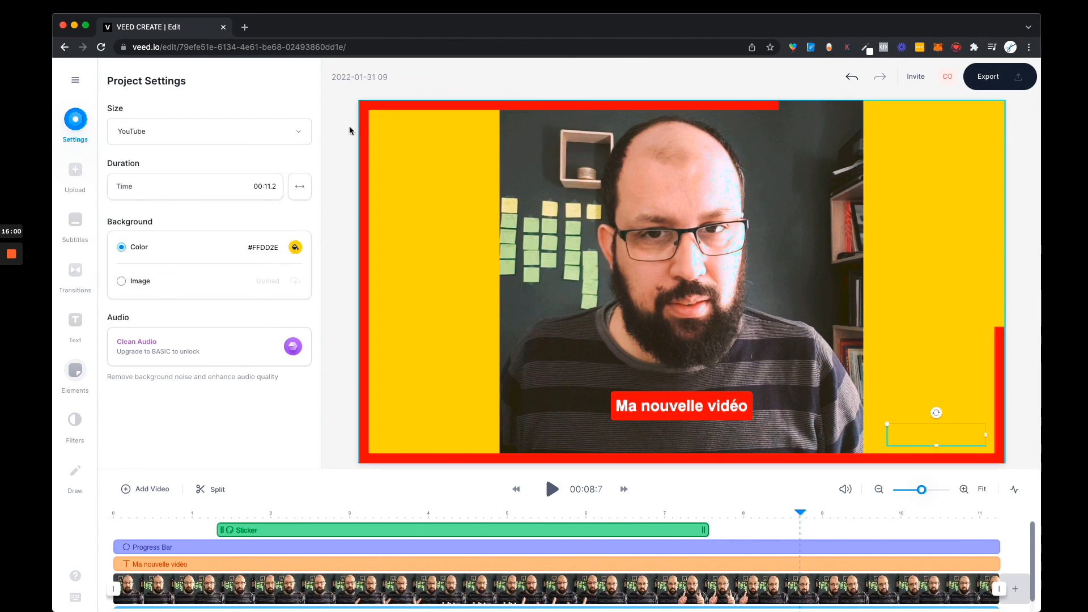